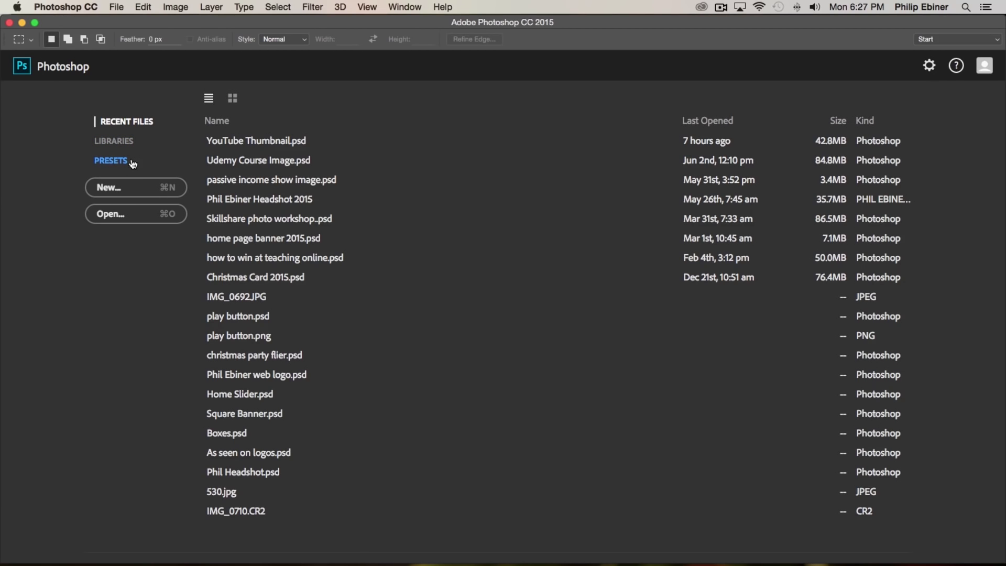
- Switch to Finder and preview Inspirational Quote.psd in the Project - Social Media folder
key(super+Tab)
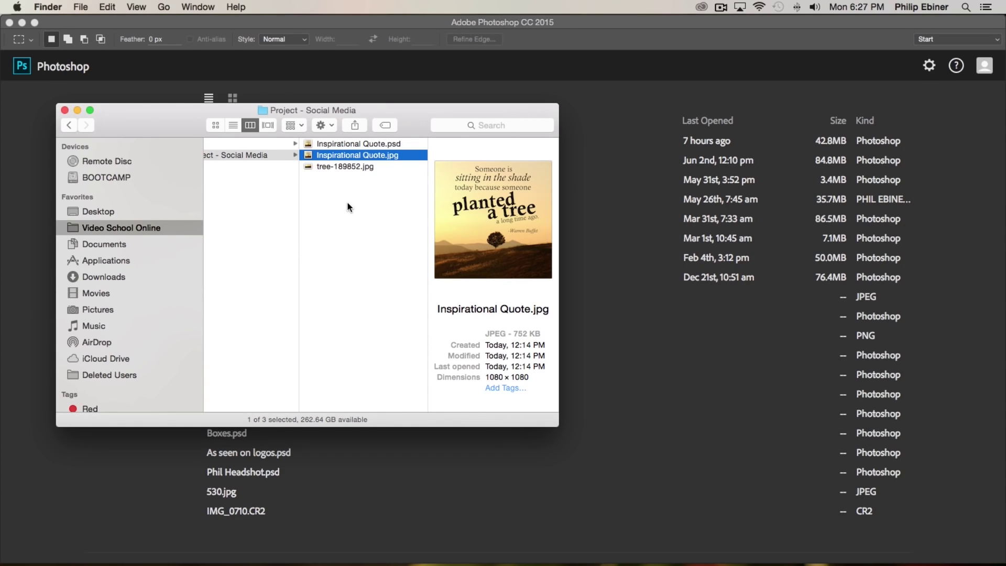
click(339, 163)
click(376, 145)
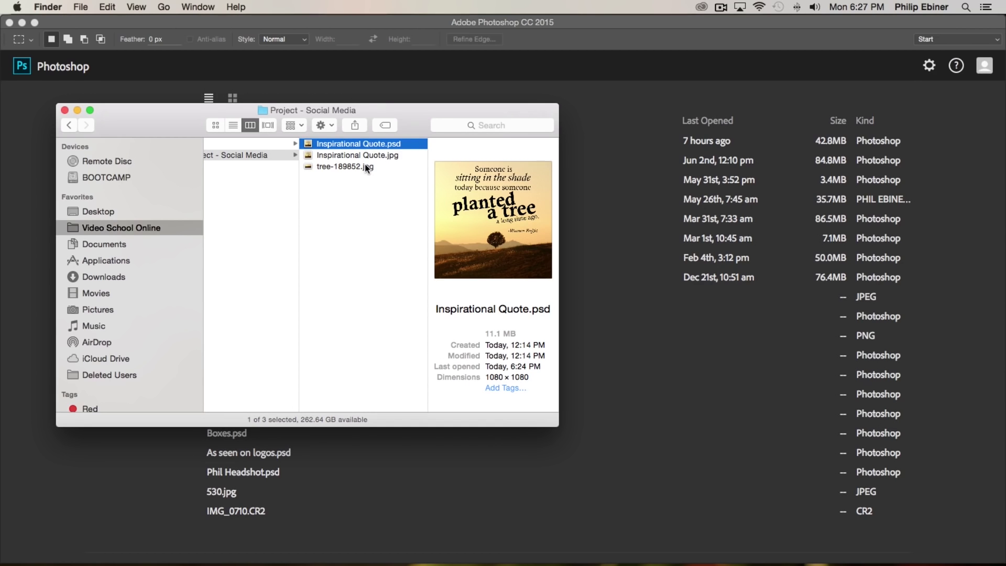
key(space)
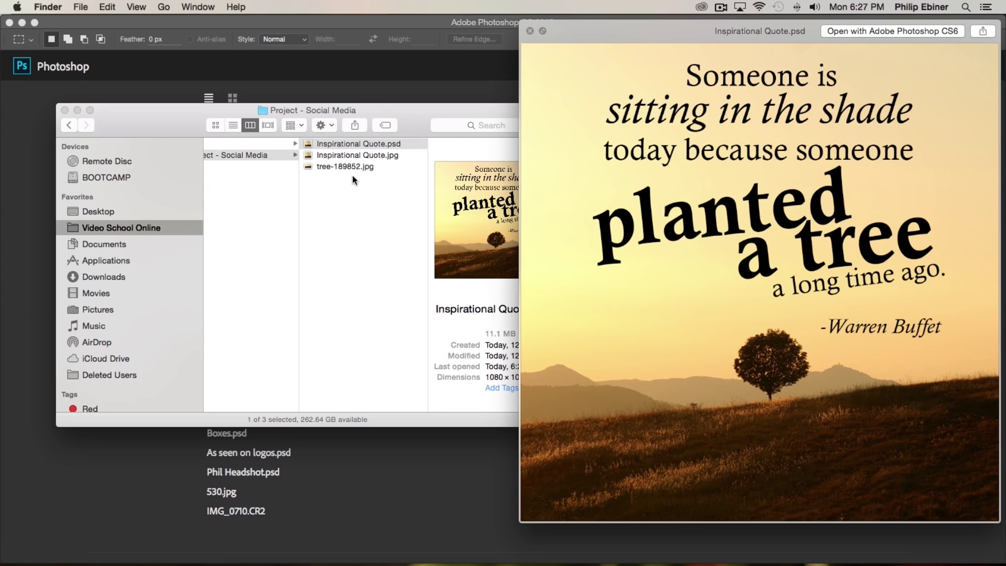
key(space)
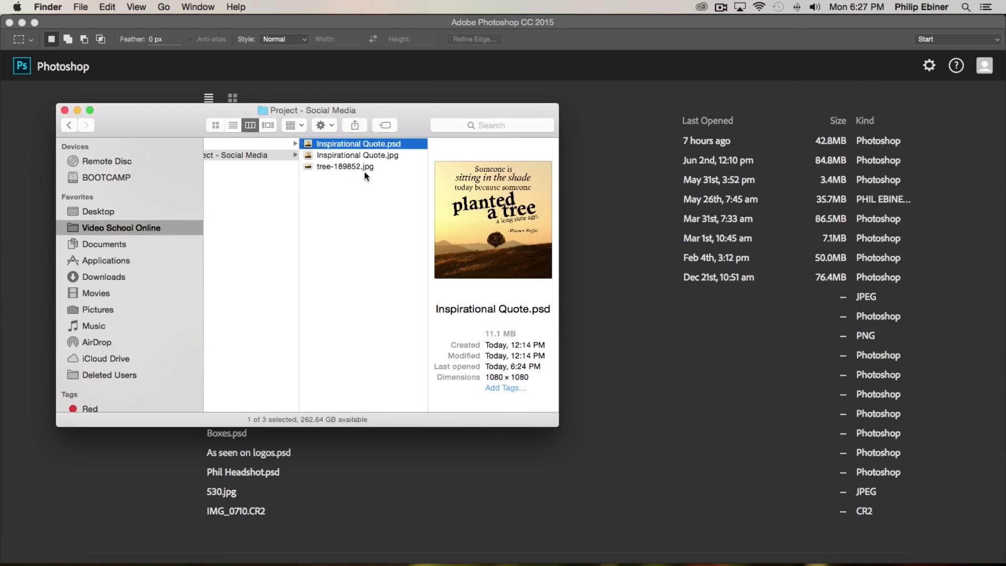
- Return to Photoshop and start a new document named Inspirational Quote
click(15, 100)
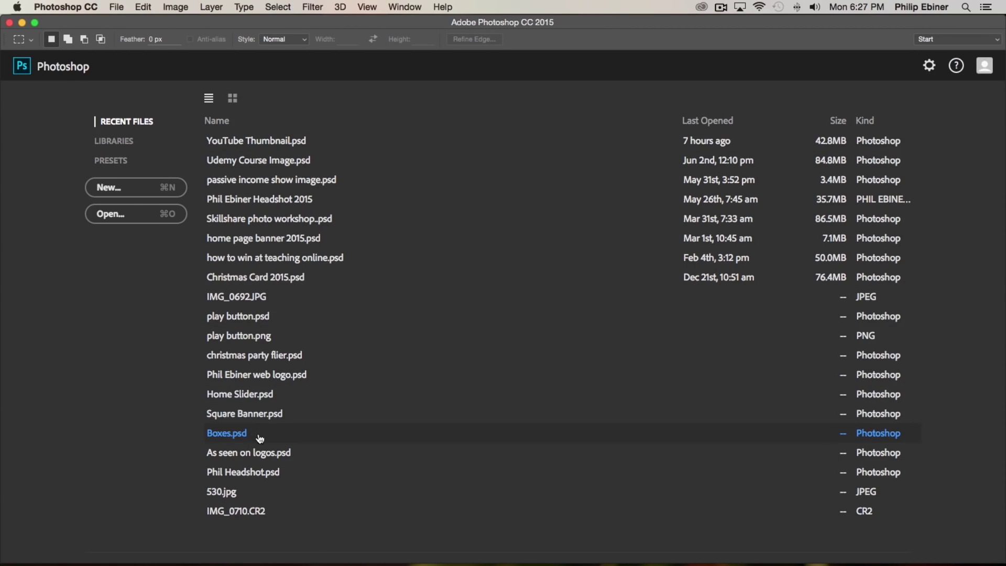
click(119, 188)
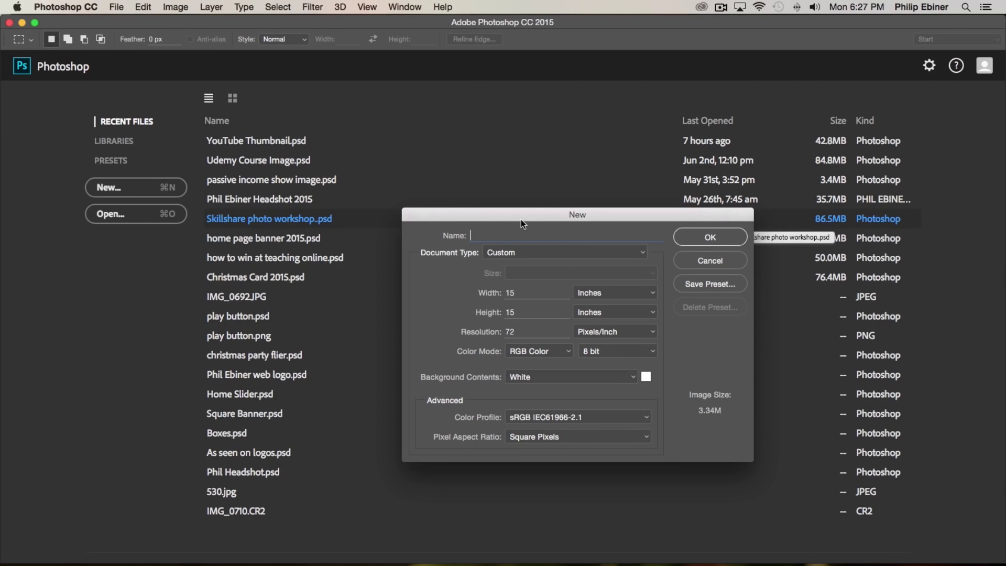
drag(514, 212, 451, 149)
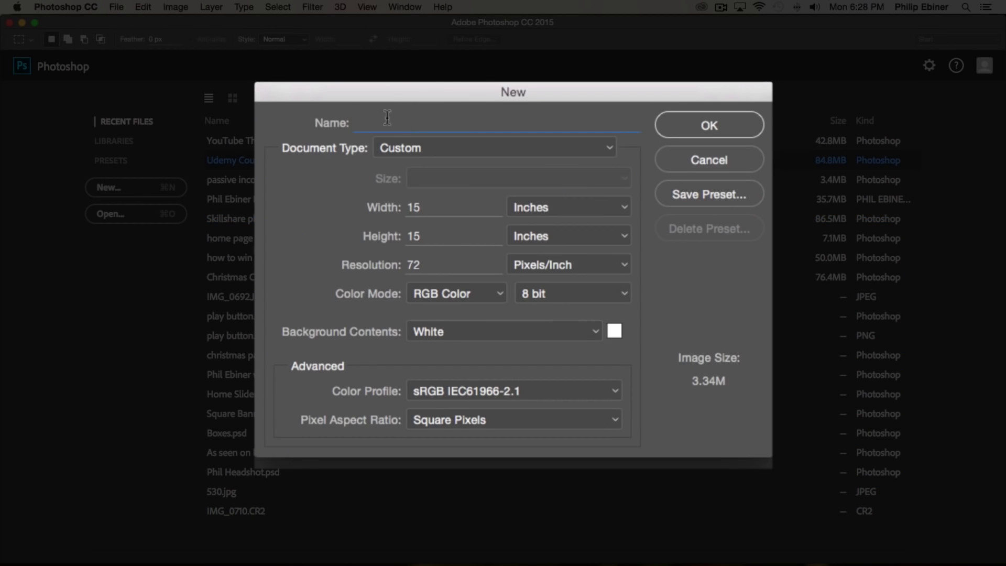
text(Inspirational Quote)
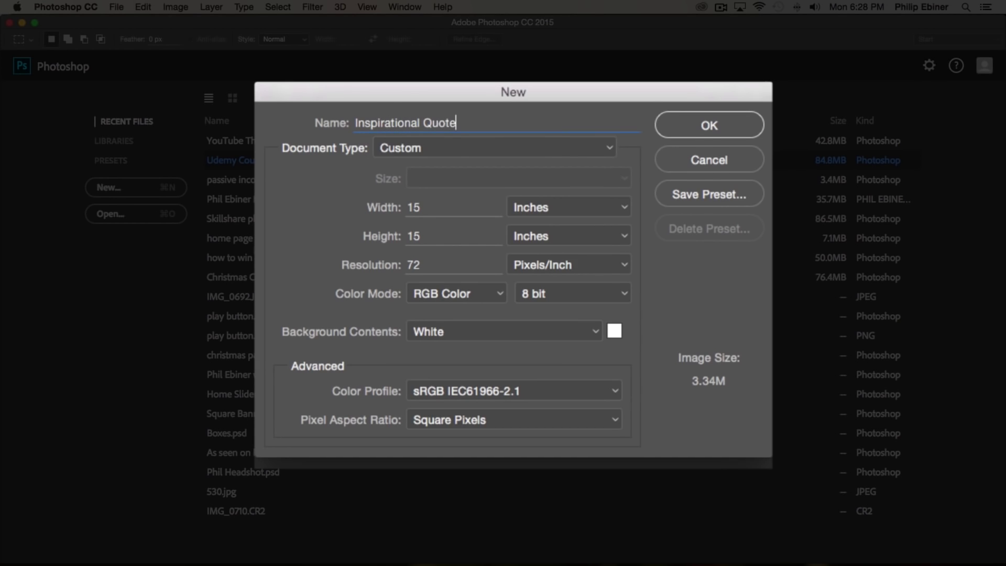
click(445, 148)
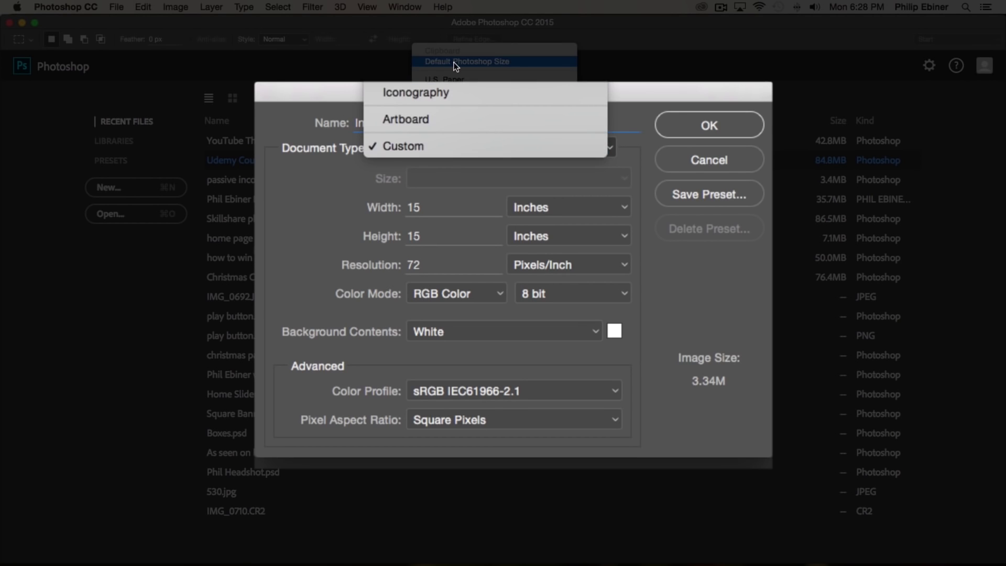
click(297, 141)
click(447, 146)
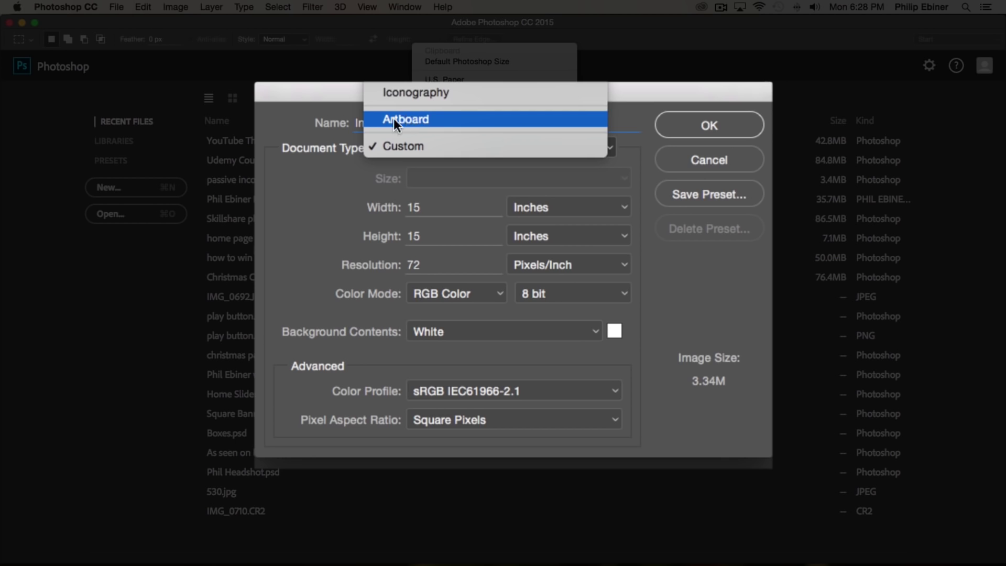
click(290, 128)
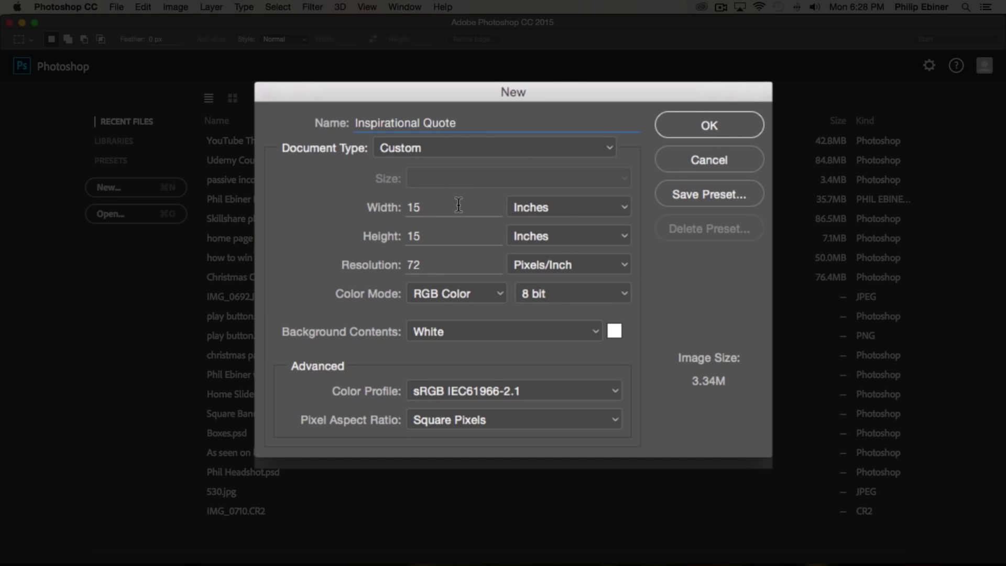
click(576, 207)
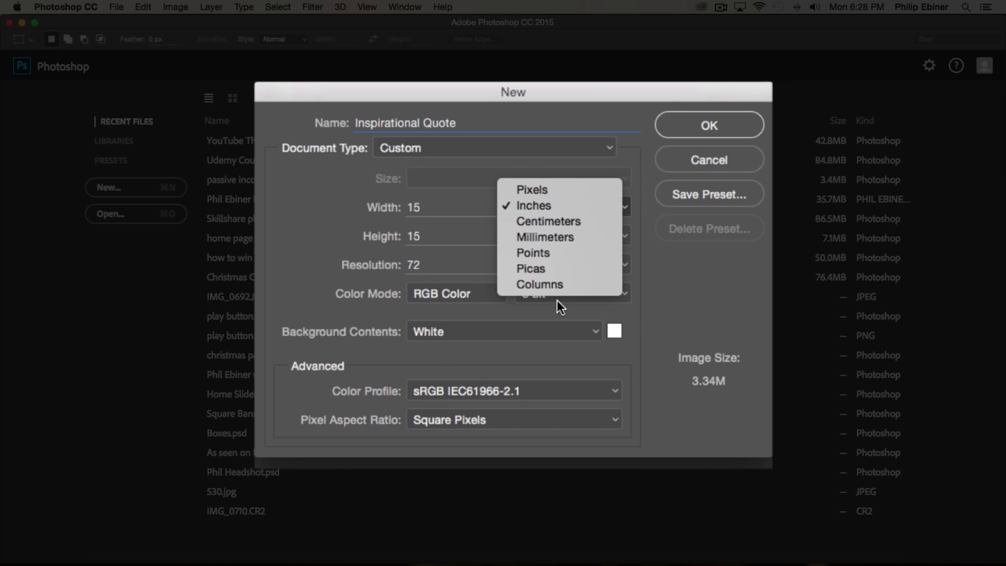
click(472, 194)
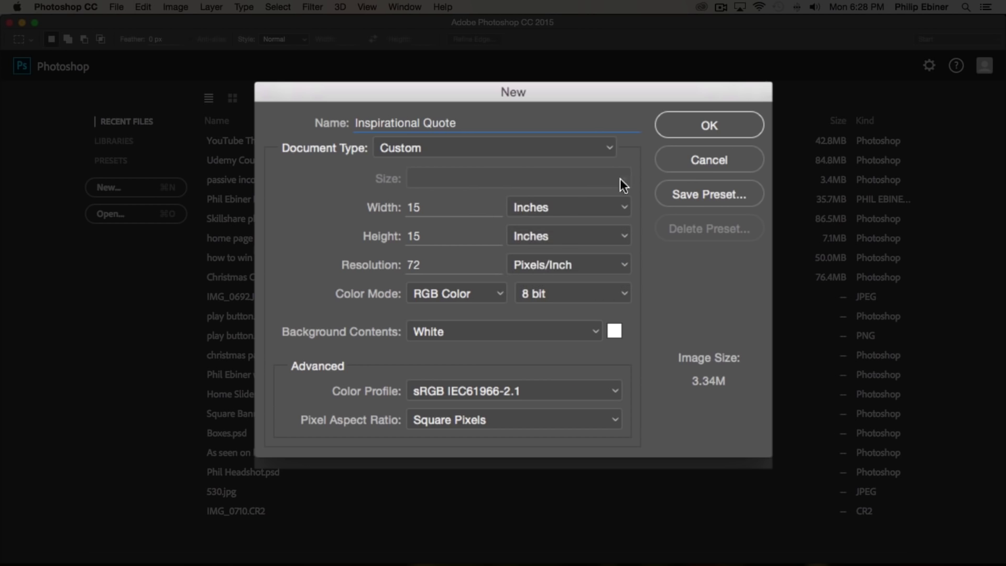
- Switch the document units to pixels and create the 1080 × 1080 pixel canvas at 72 pixels/inch
click(596, 209)
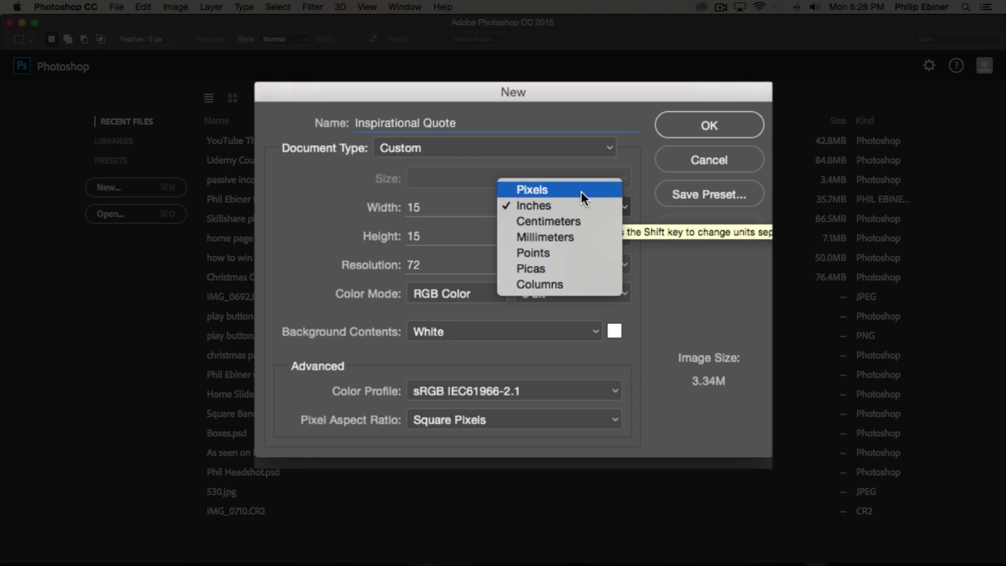
click(581, 190)
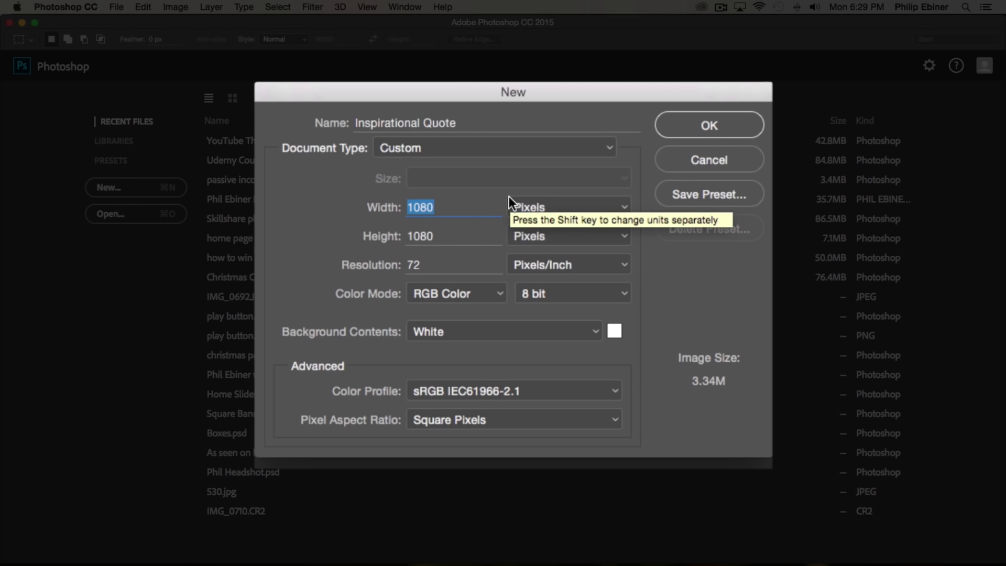
click(454, 212)
drag(444, 212, 331, 208)
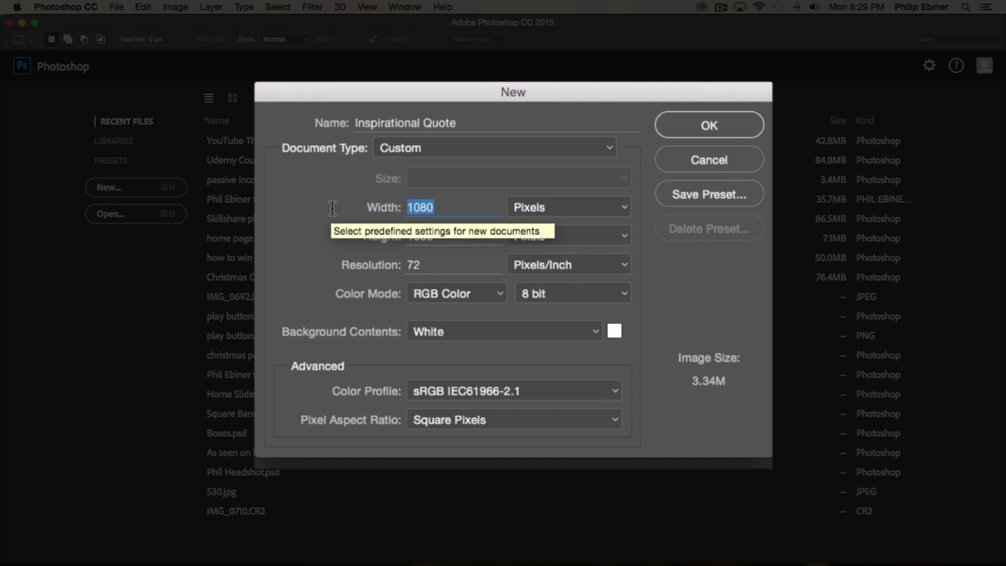
drag(445, 241, 399, 235)
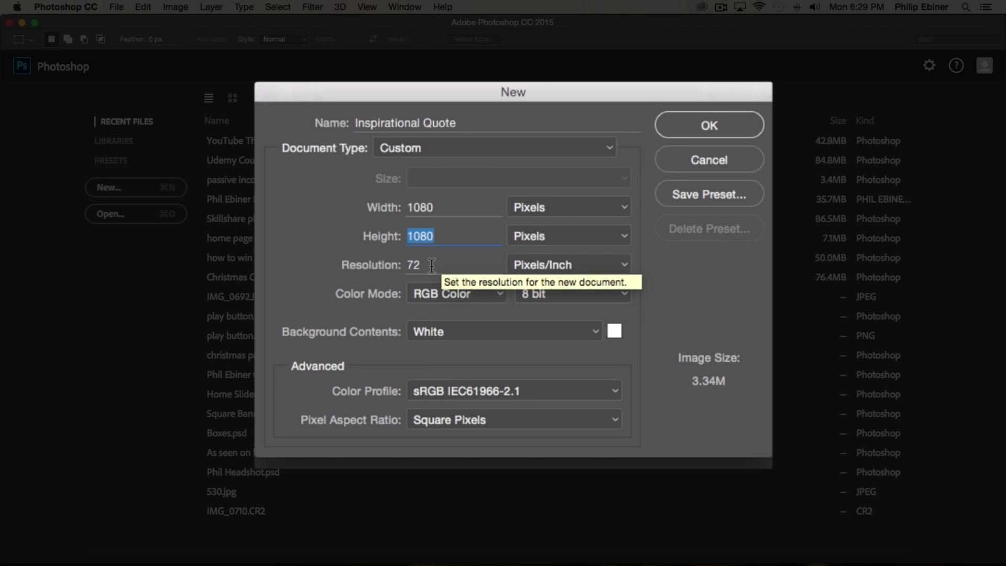
drag(435, 261, 402, 265)
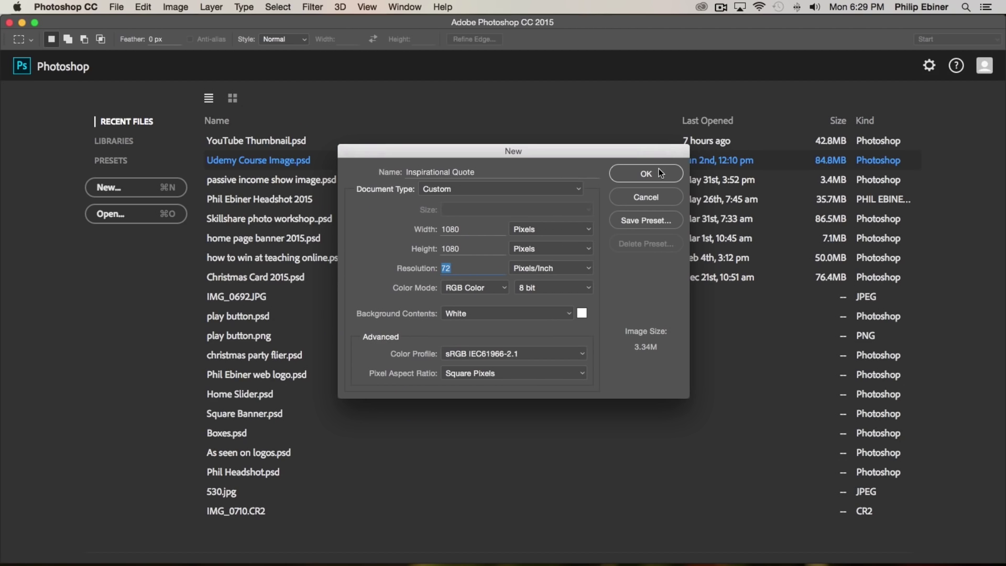
click(659, 169)
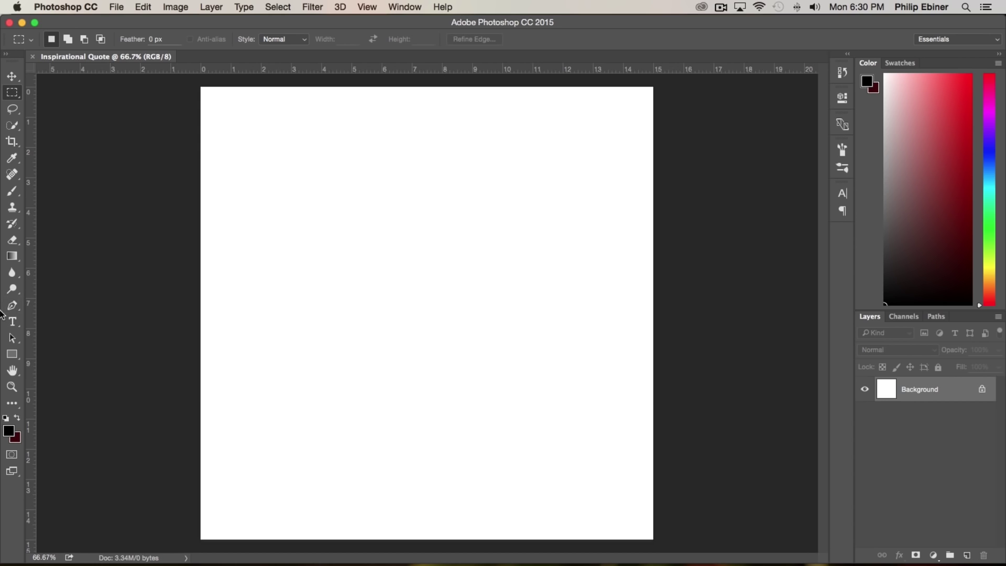
- Activate the Move tool and look over the character formatting settings
click(7, 78)
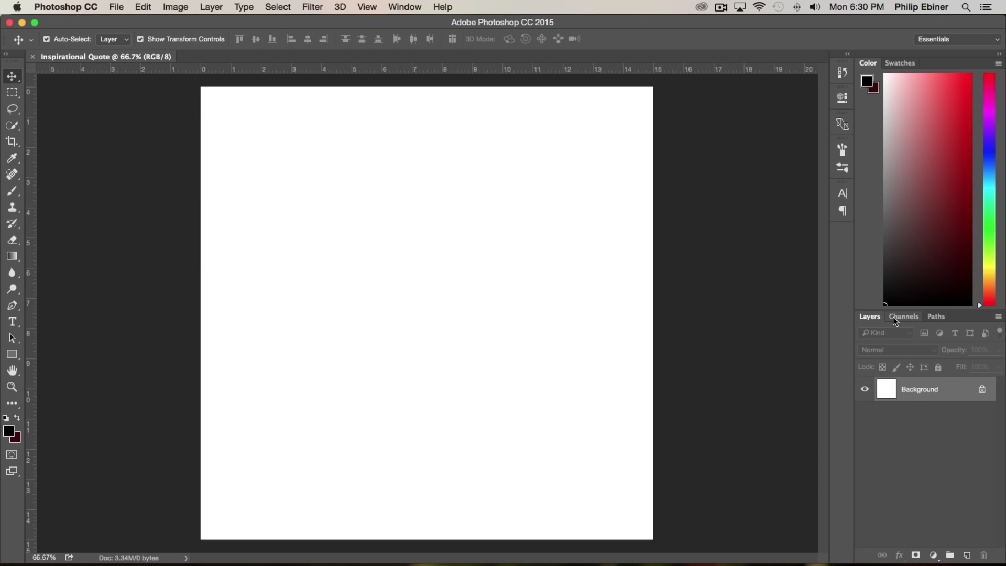
click(842, 193)
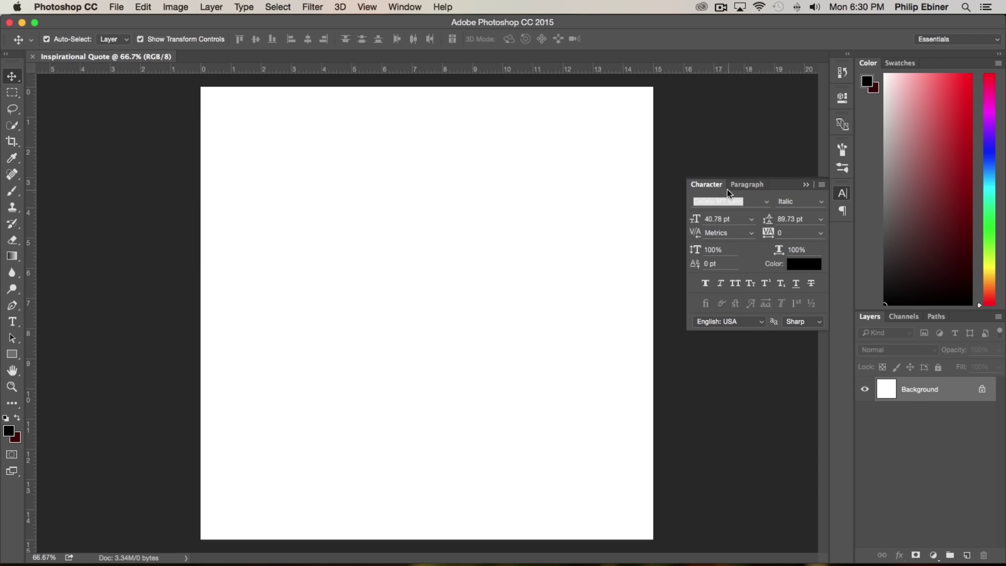
click(842, 194)
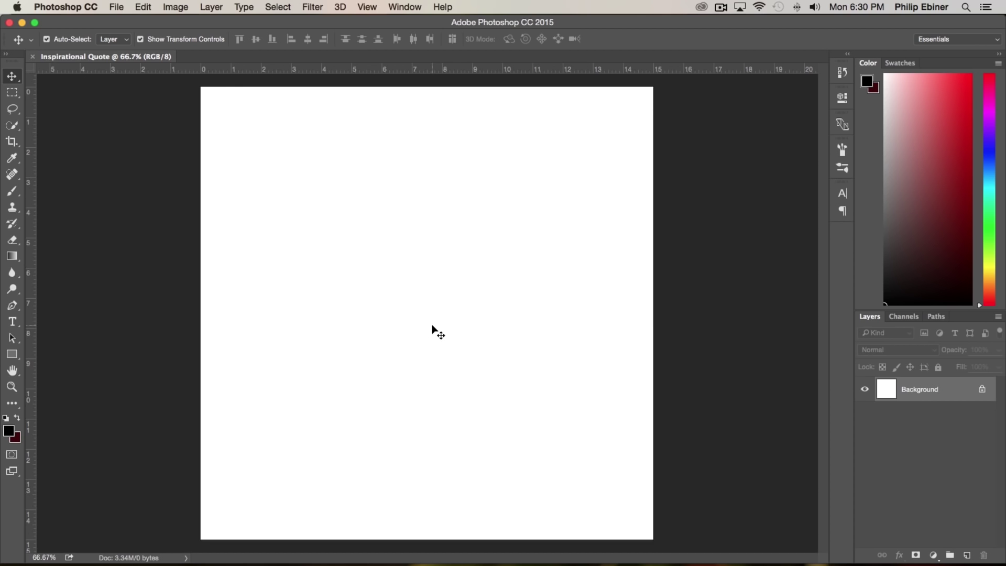
- Switch to Chrome and bring up the already open BrainyQuote page of inspirational quotes
key(super+Tab)
key(super+Tab)
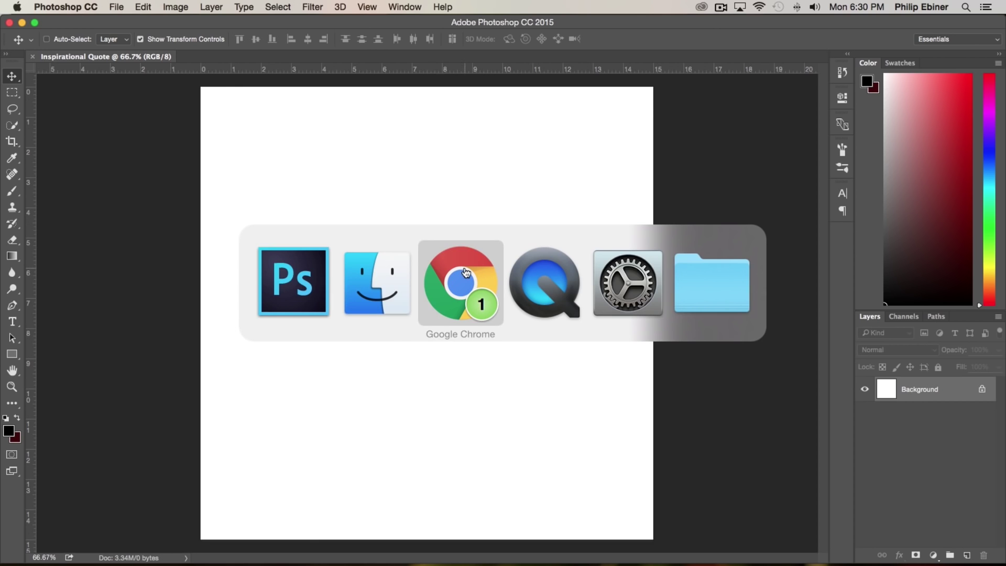
mouse_move(890, 564)
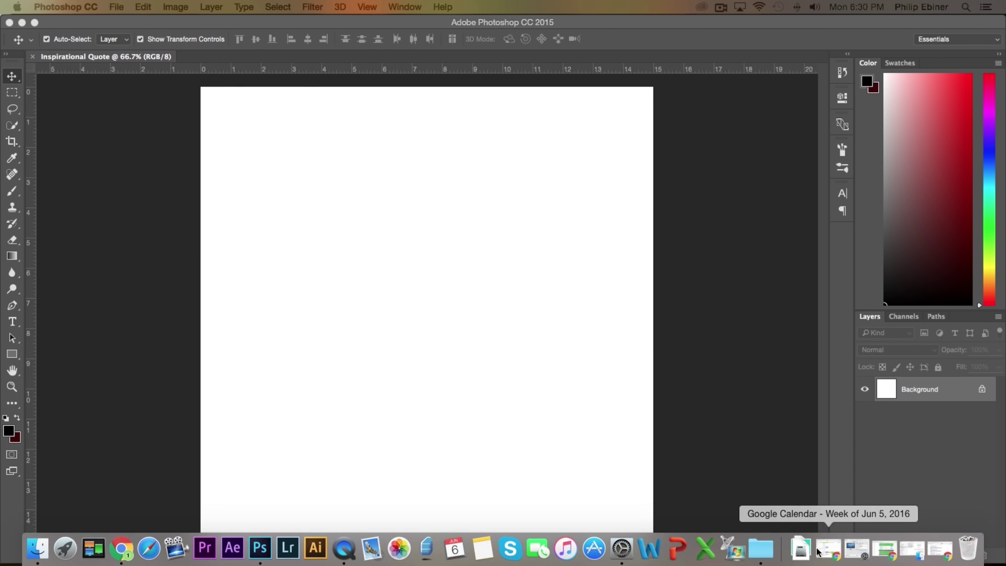
click(941, 550)
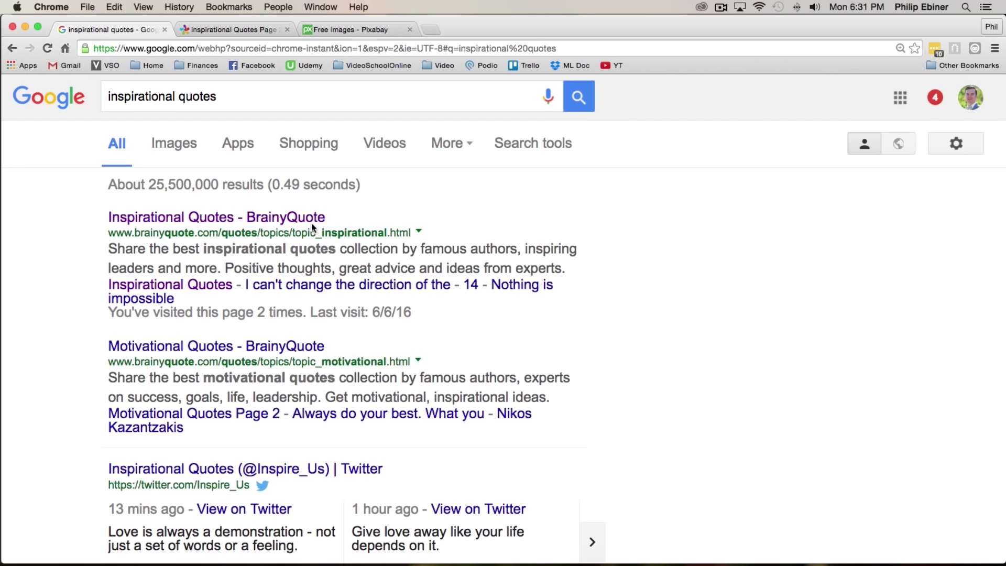
click(236, 30)
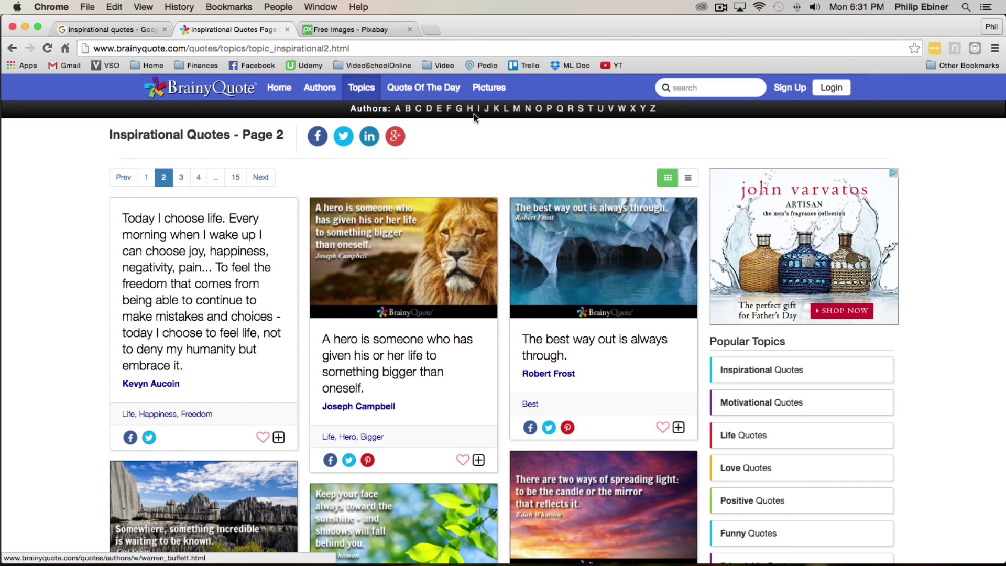
- Find the Warren Buffett quote about someone planting a tree and select its text
scroll(124, 215, down, 10)
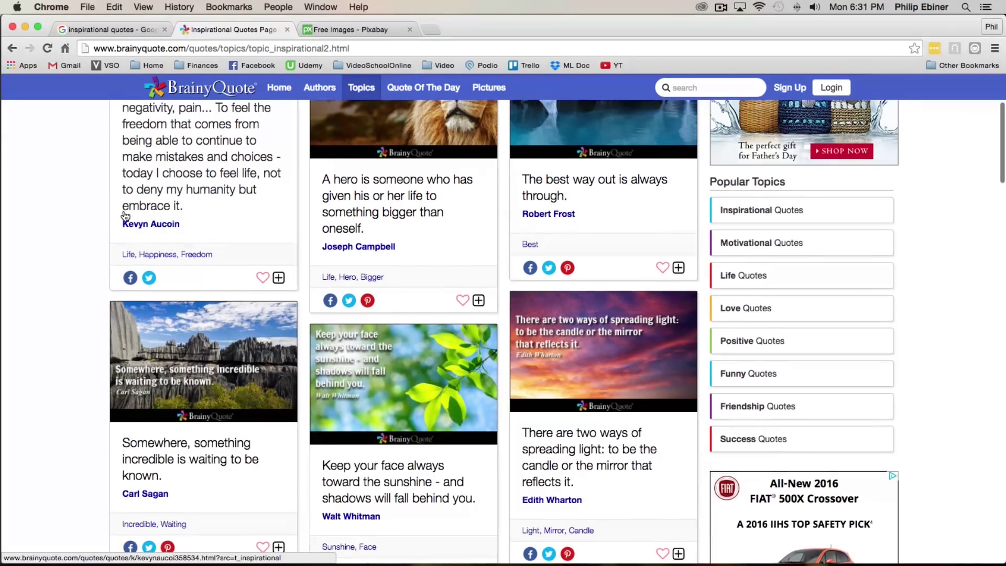
scroll(124, 212, down, 5)
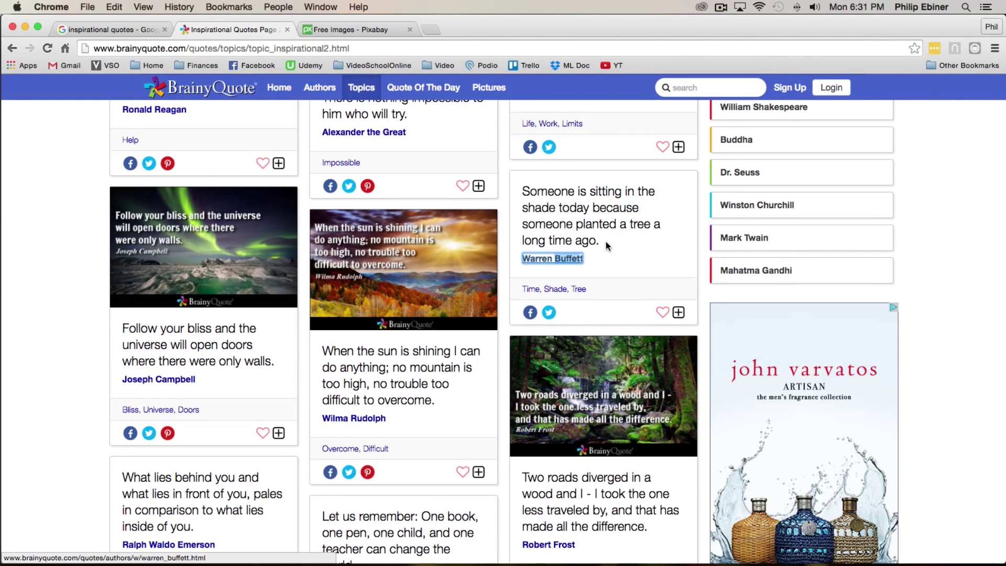
drag(601, 241, 530, 192)
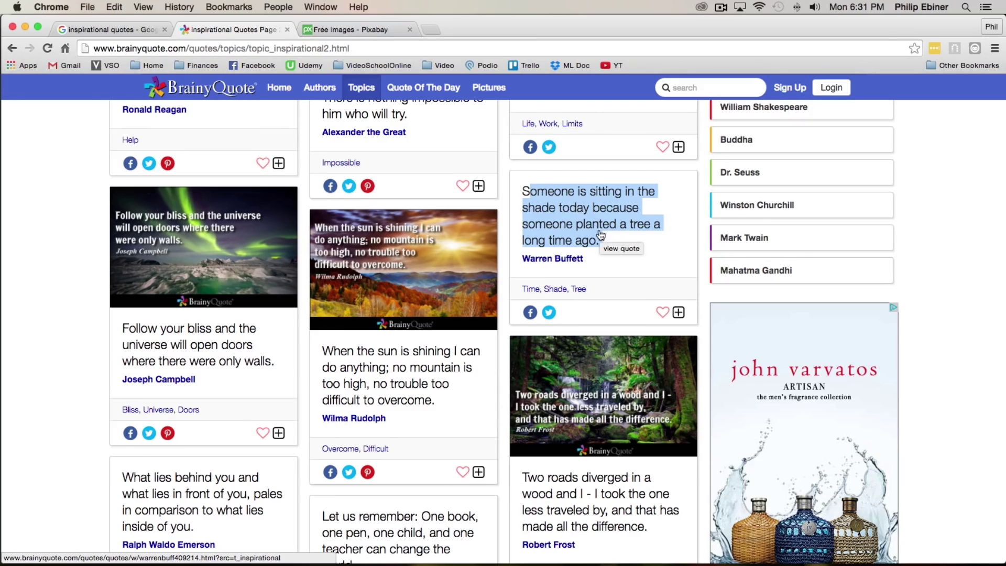
- Browse the other inspirational quotes on the page and return to the Warren Buffett tree quote
scroll(607, 234, up, 3)
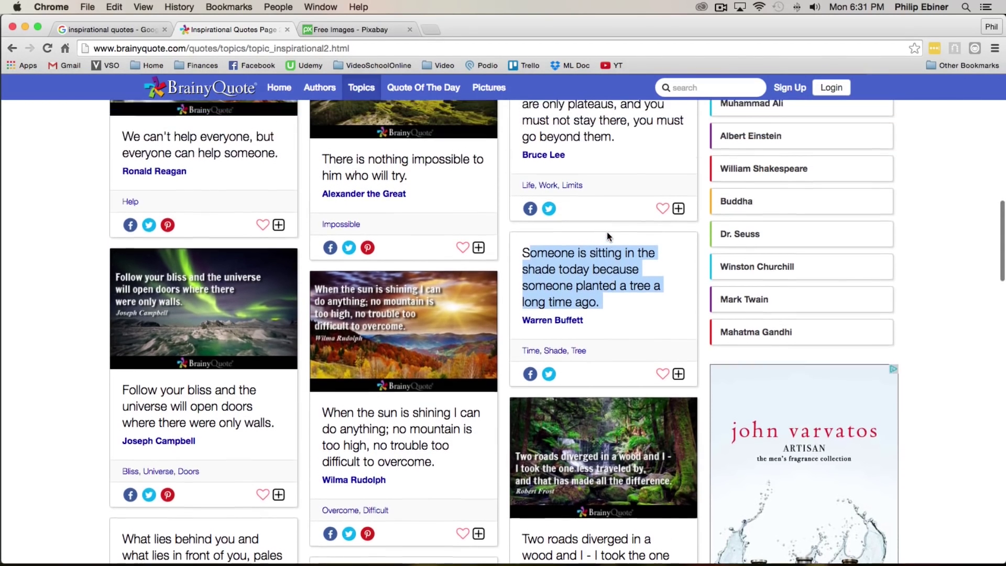
scroll(607, 235, up, 2)
scroll(608, 235, up, 1)
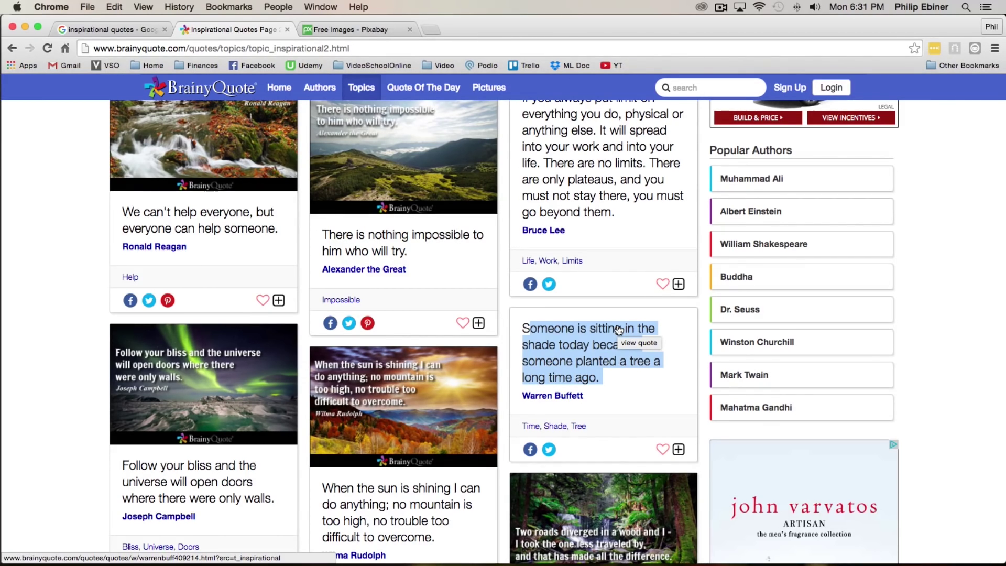
scroll(587, 339, up, 7)
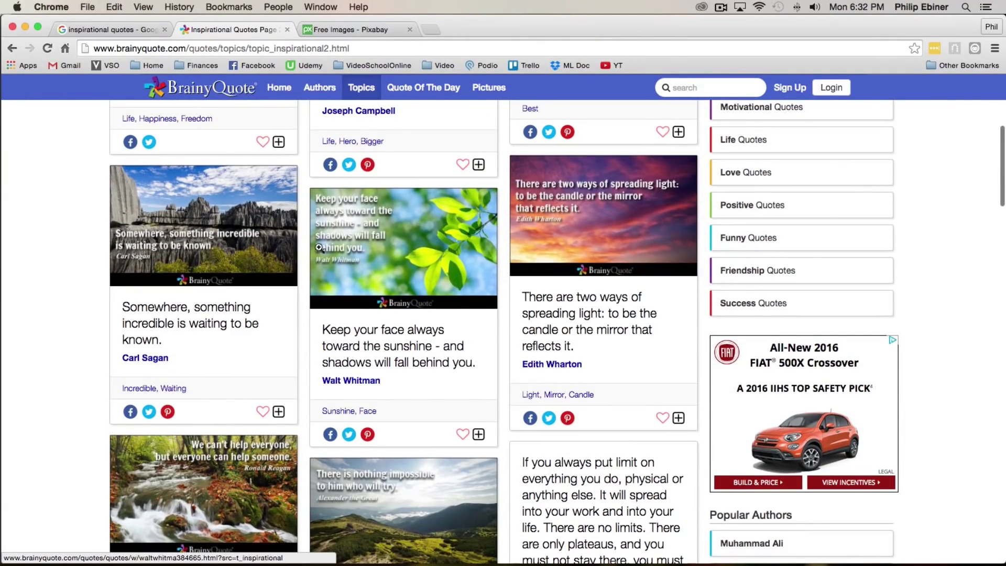
scroll(307, 276, up, 5)
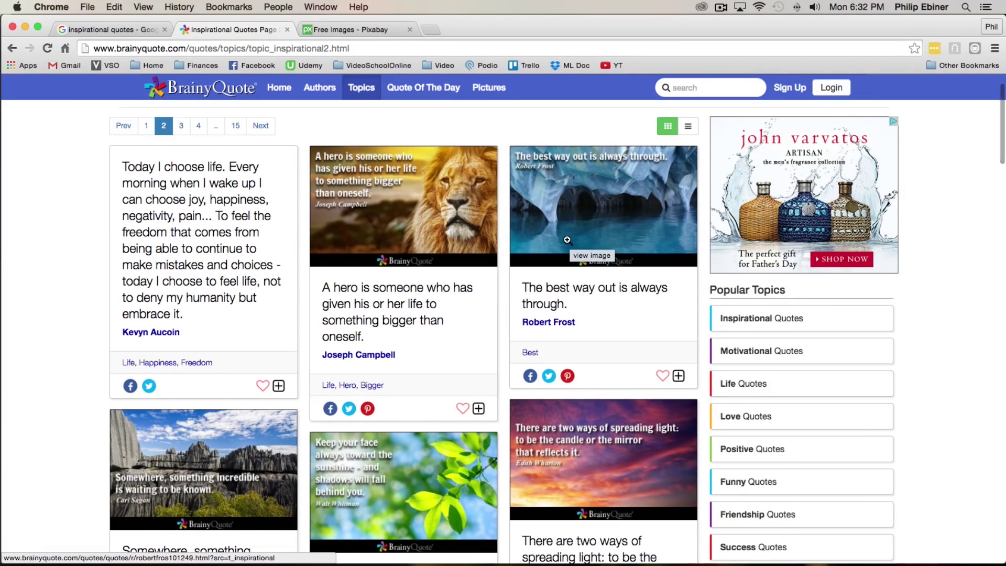
scroll(567, 240, down, 9)
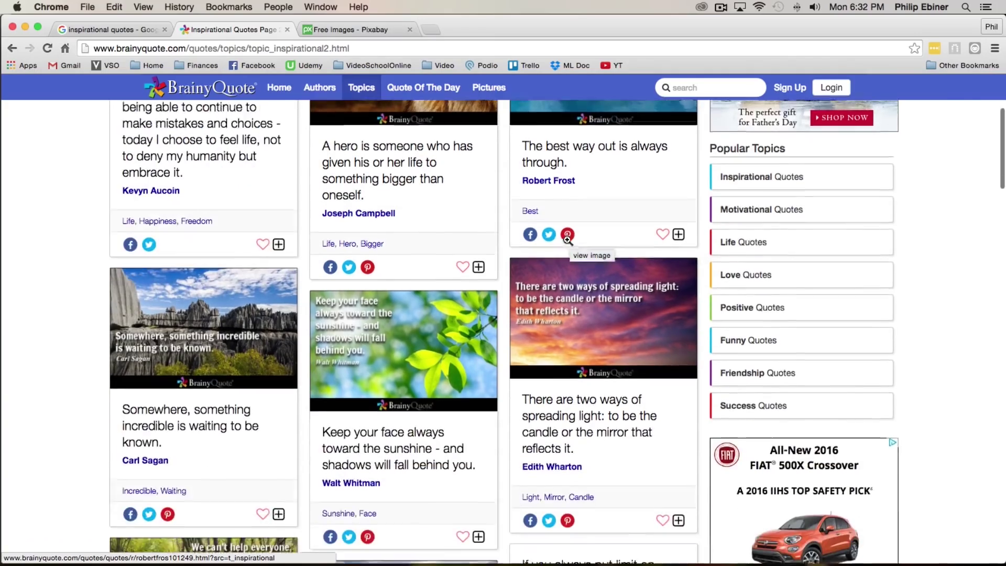
scroll(577, 240, down, 6)
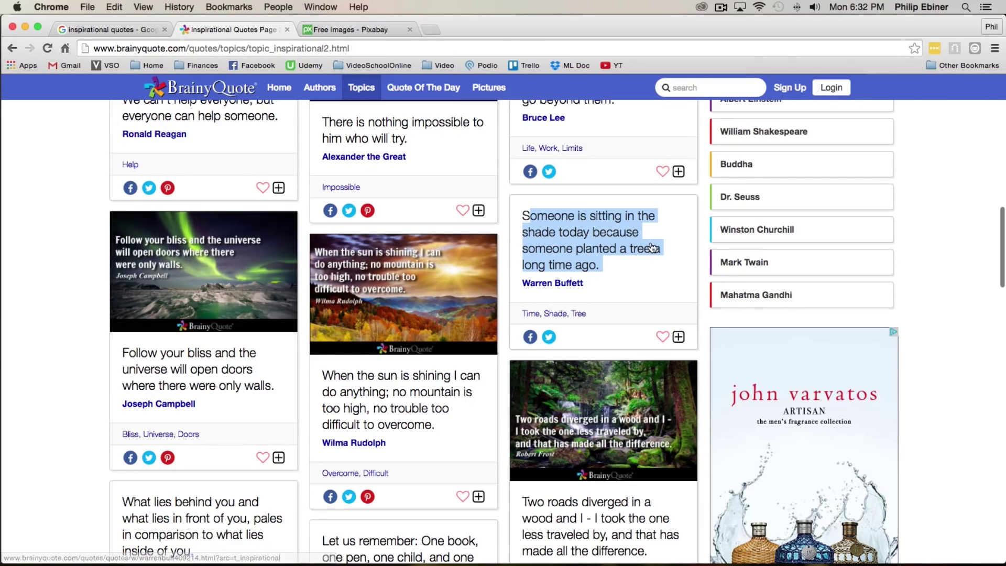
- Switch to the already open Pixabay page and search its free images for "tree"
click(355, 30)
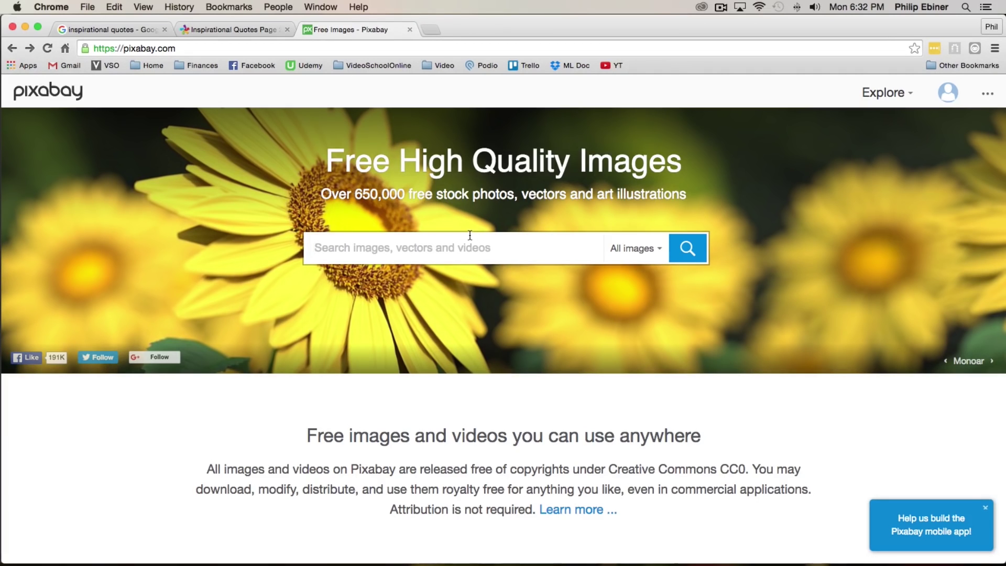
text(tree)
key(Return)
- Browse the tree image results and preview candidates for a background photo that suits the quote
scroll(825, 200, down, 5)
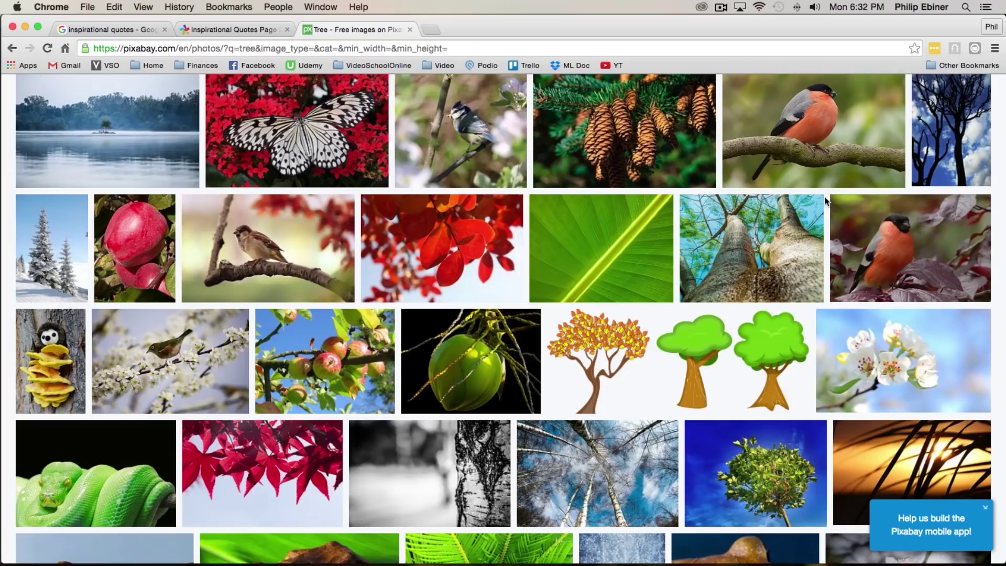
mouse_move(815, 203)
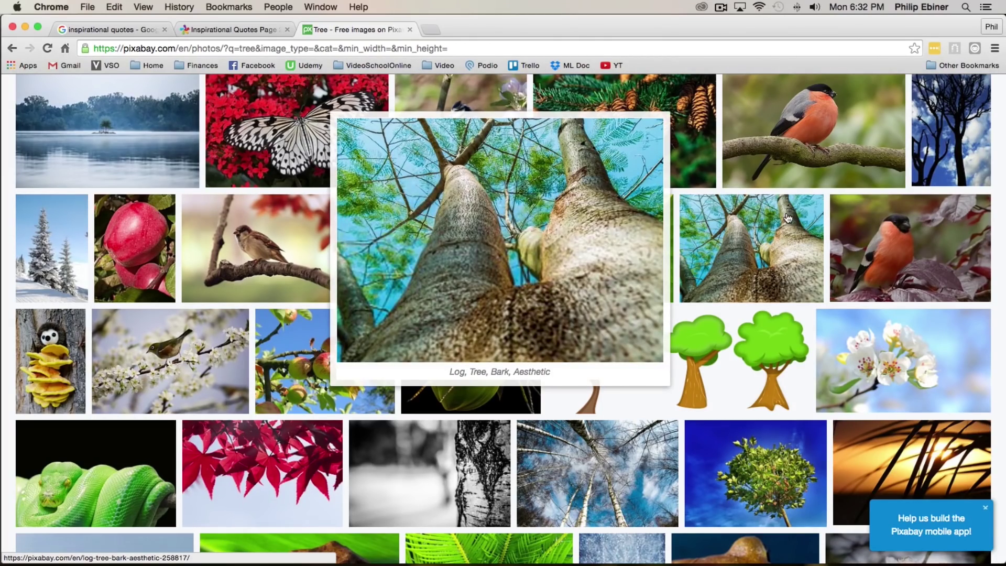
scroll(788, 218, down, 3)
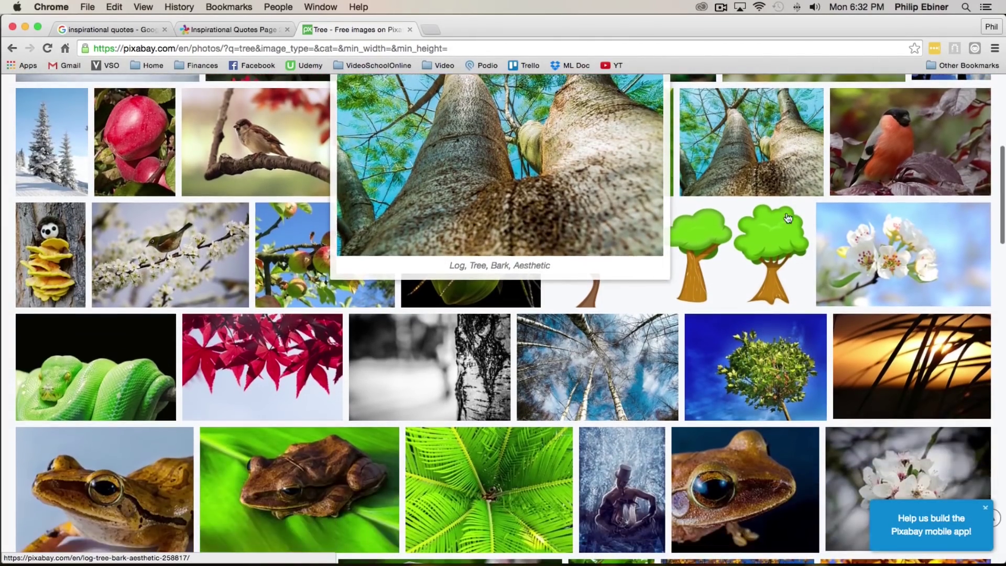
scroll(787, 218, down, 4)
mouse_move(727, 223)
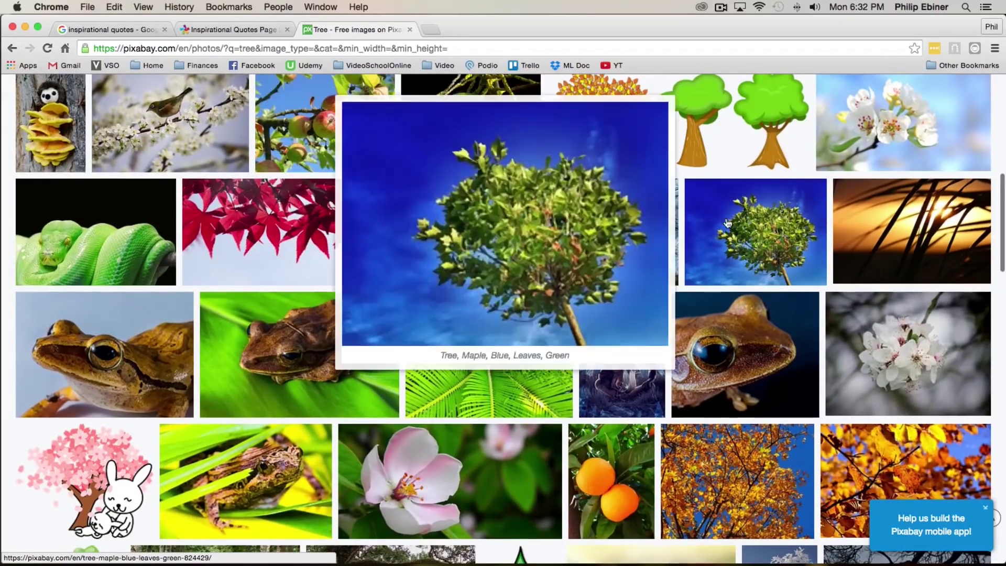
scroll(727, 223, down, 2)
mouse_move(607, 254)
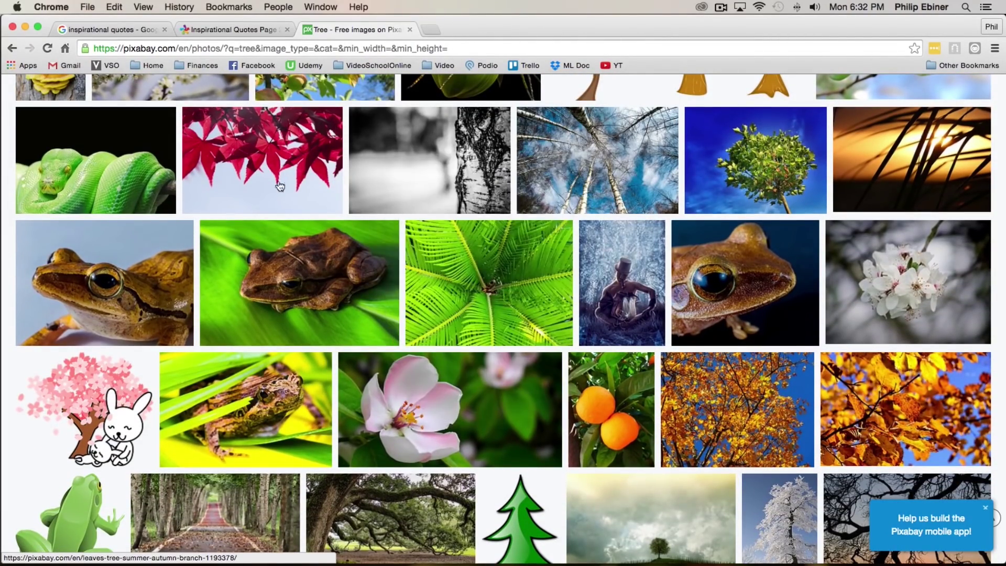
scroll(889, 176, down, 6)
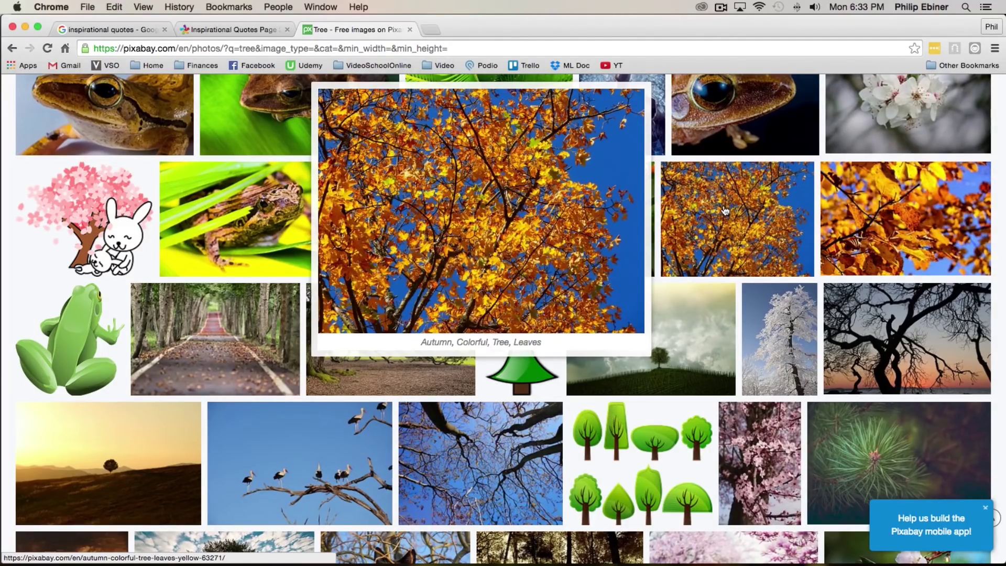
scroll(725, 211, down, 10)
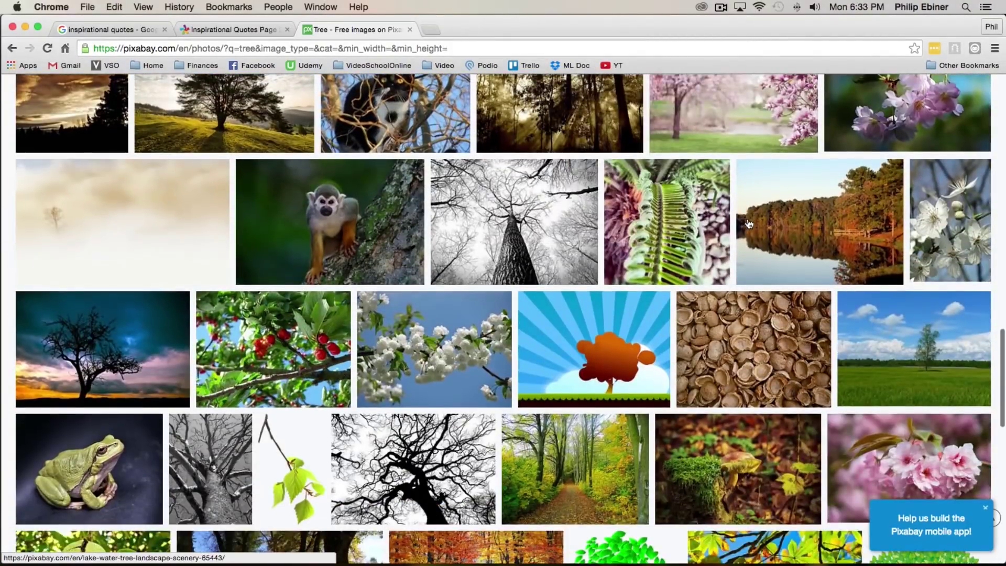
scroll(749, 224, down, 9)
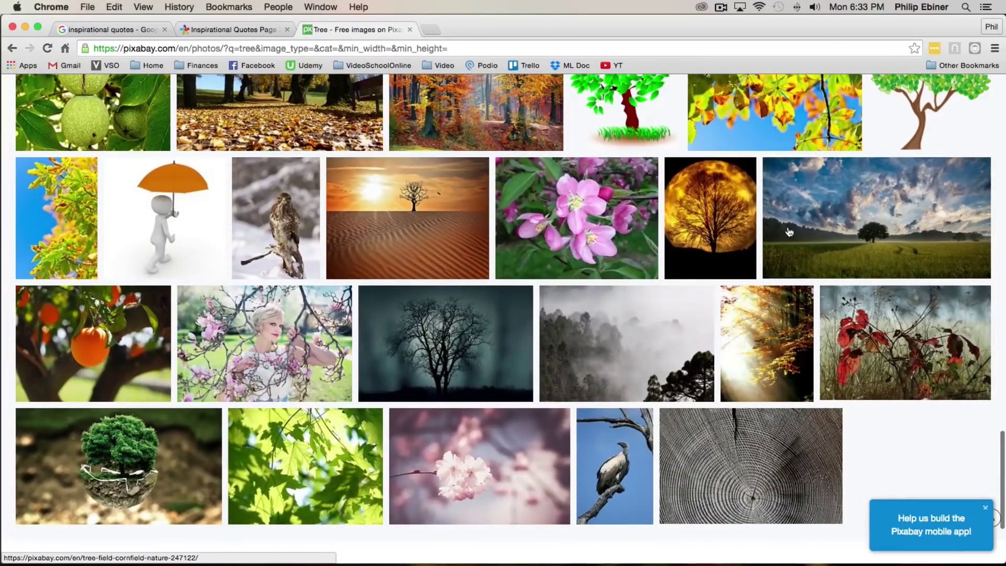
mouse_move(791, 232)
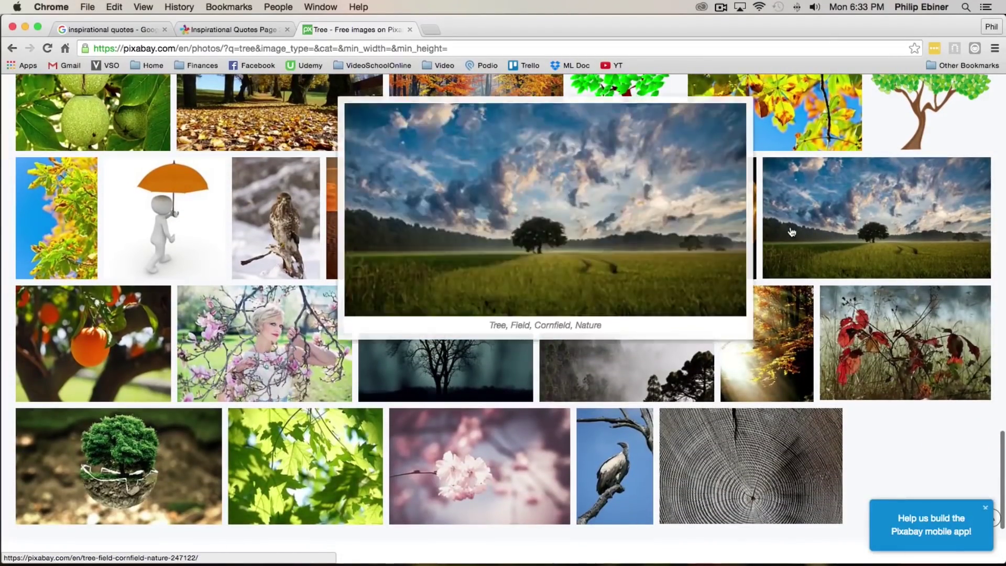
mouse_move(357, 225)
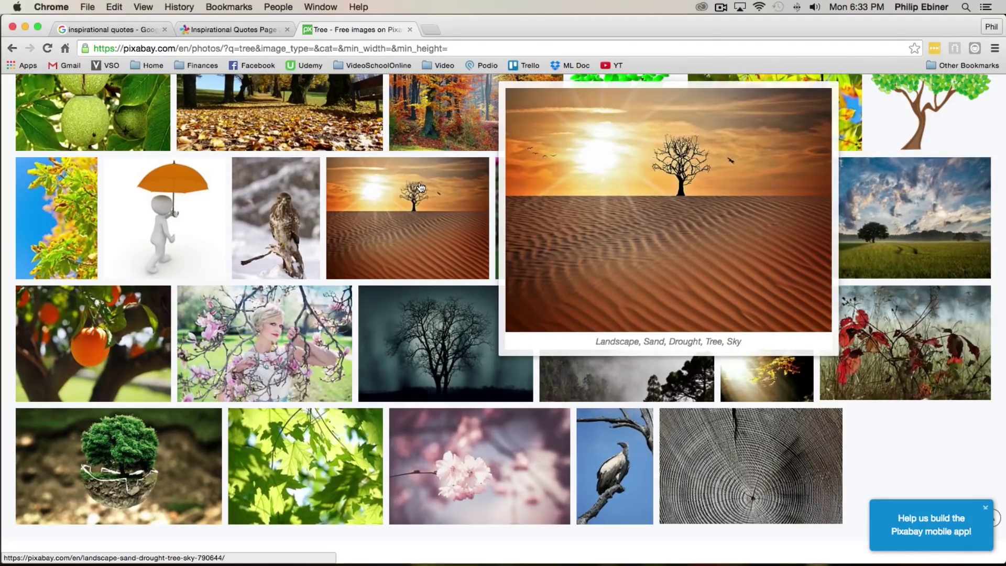
scroll(421, 188, up, 12)
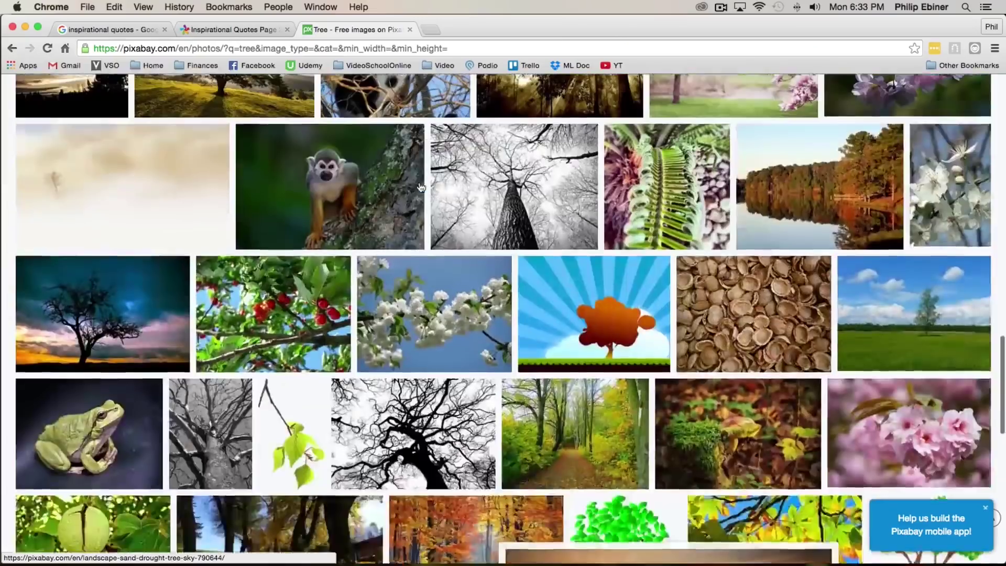
scroll(838, 238, up, 15)
scroll(837, 238, up, 5)
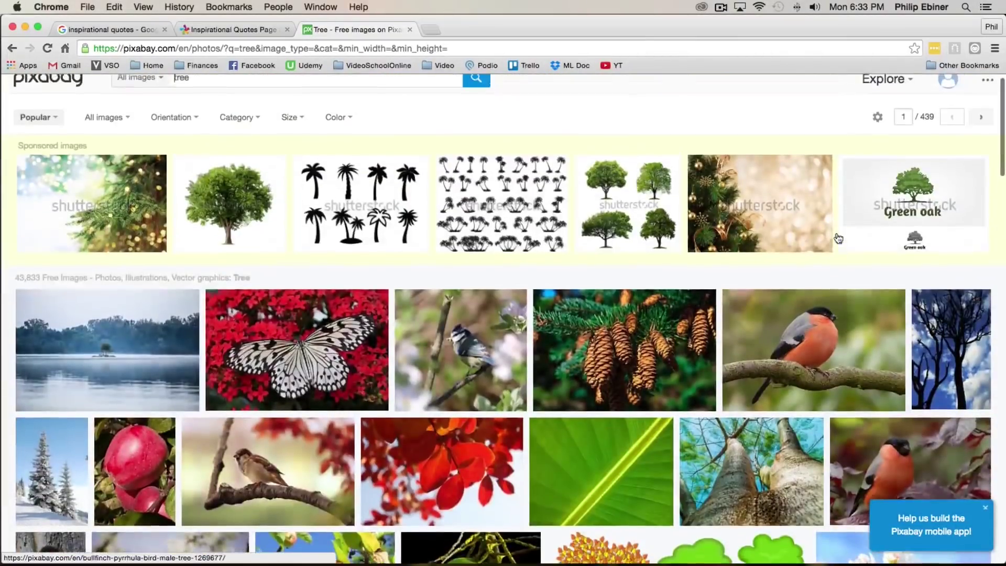
- Find the photo of a solitary tree on a hillside at sunset in the results and open its page
scroll(794, 245, down, 15)
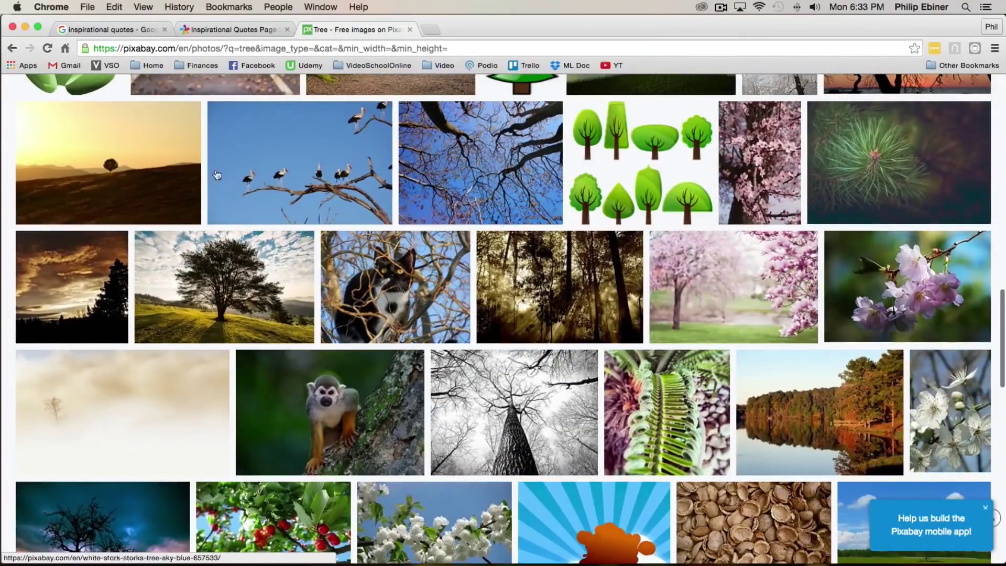
mouse_move(88, 160)
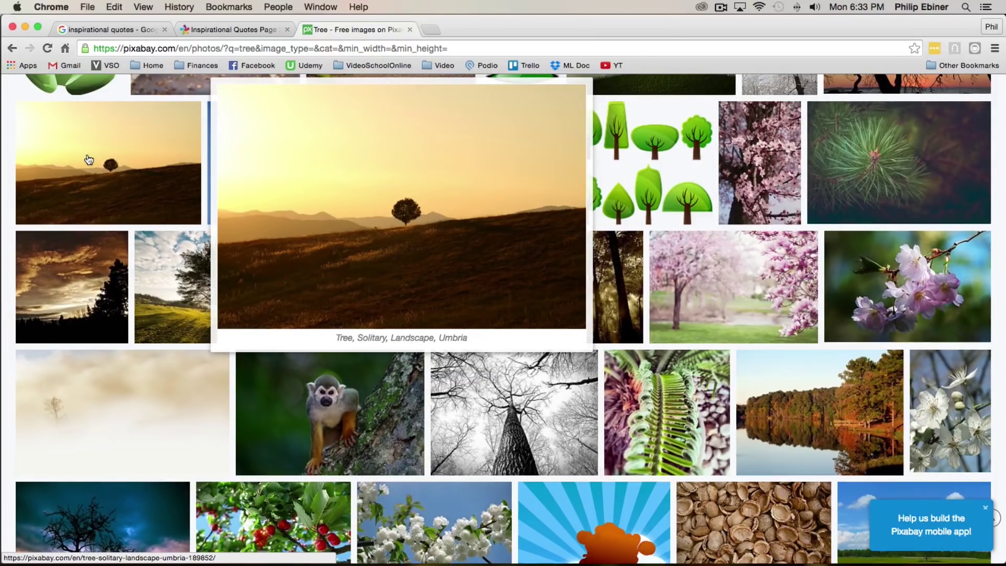
click(88, 160)
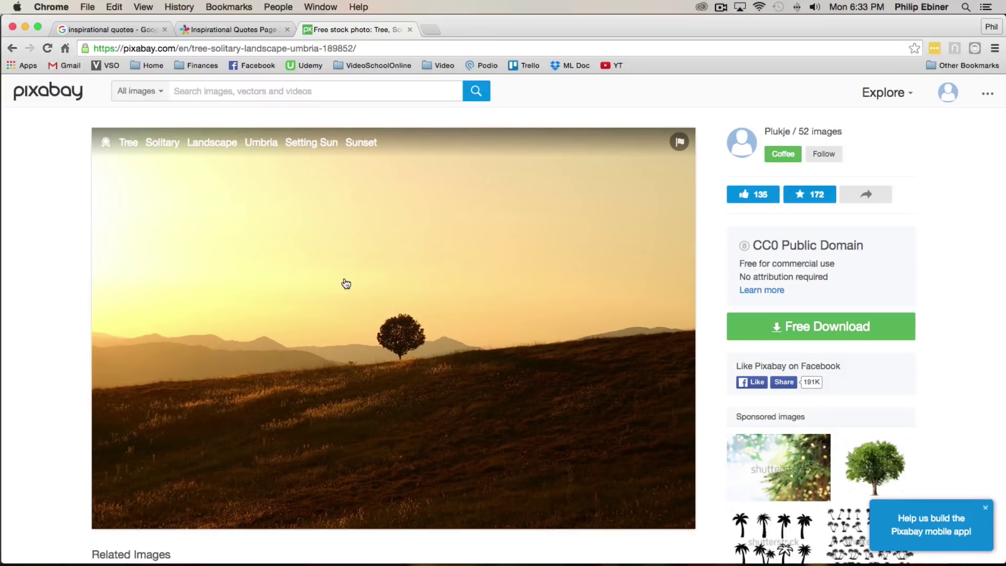
- Choose the Original 3008×2000 size of the sunset tree photo and view the full-size image in the browser
click(401, 316)
click(263, 278)
click(258, 251)
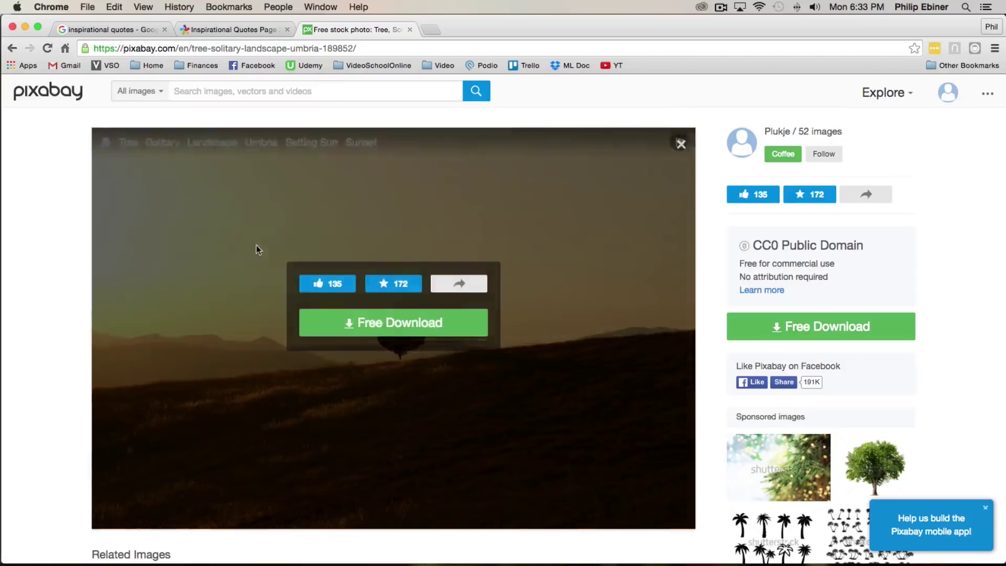
click(350, 328)
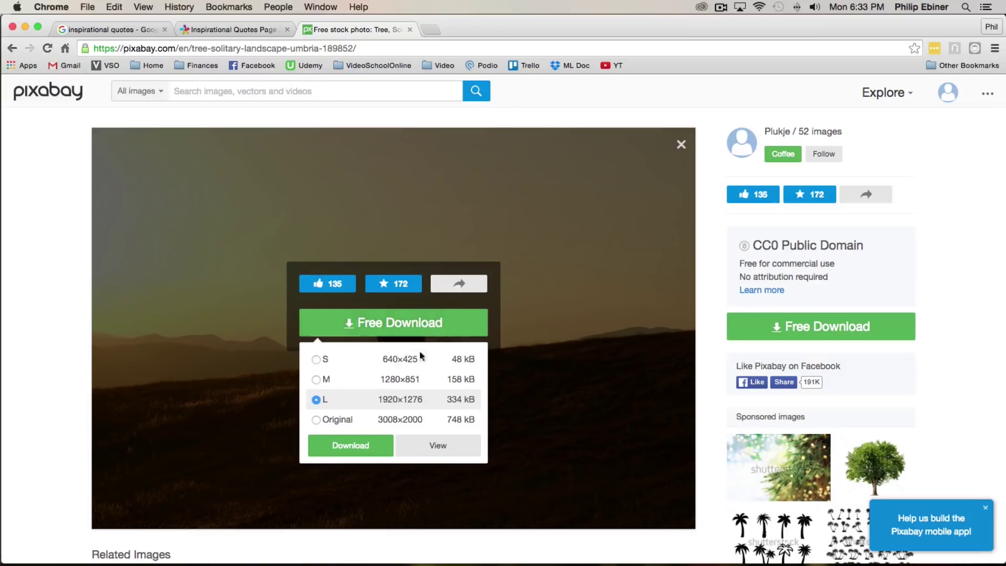
click(343, 422)
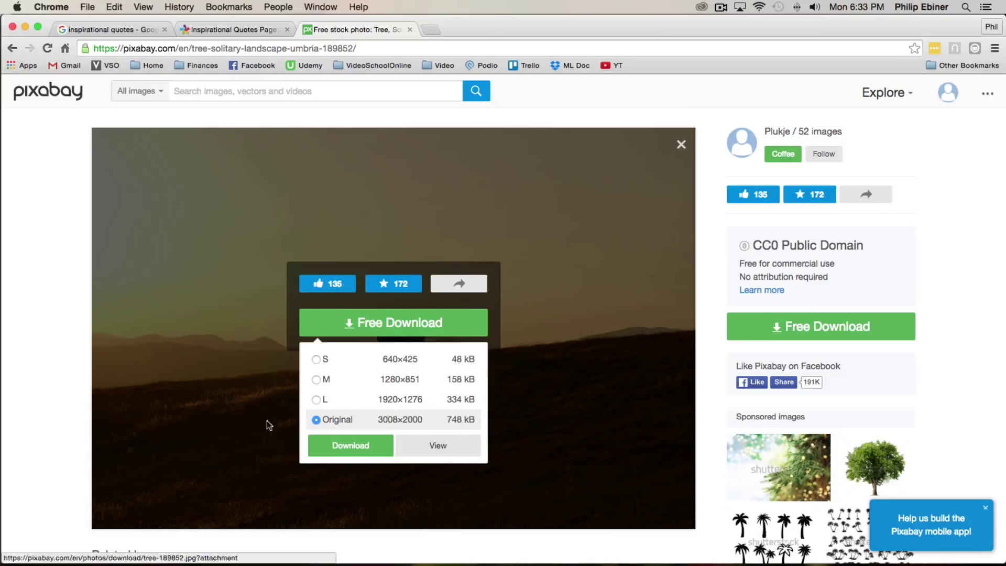
click(438, 445)
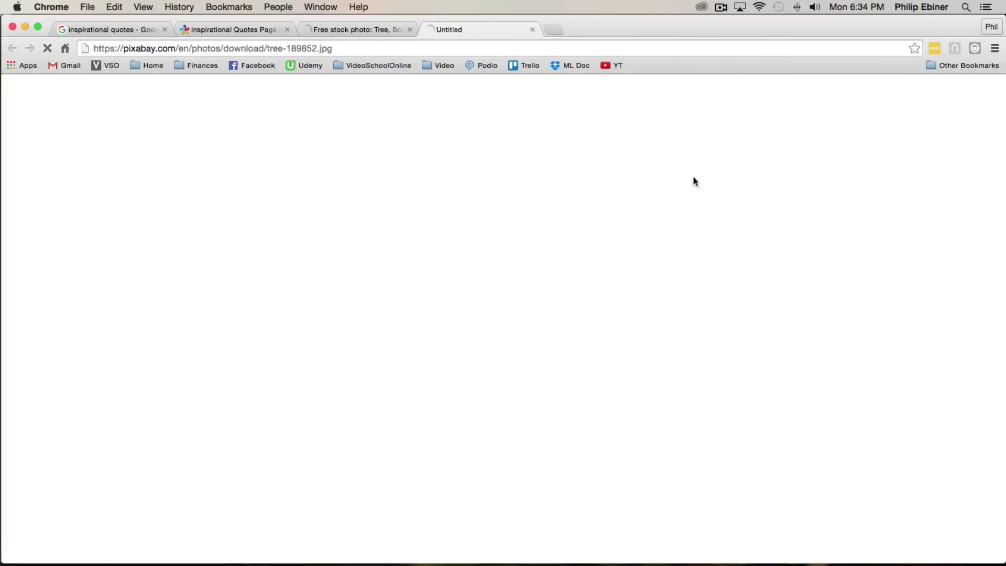
- Narrow the browser window to reveal Photoshop and bring the sunset tree photo into the square document as a new layer
drag(1002, 205, 549, 187)
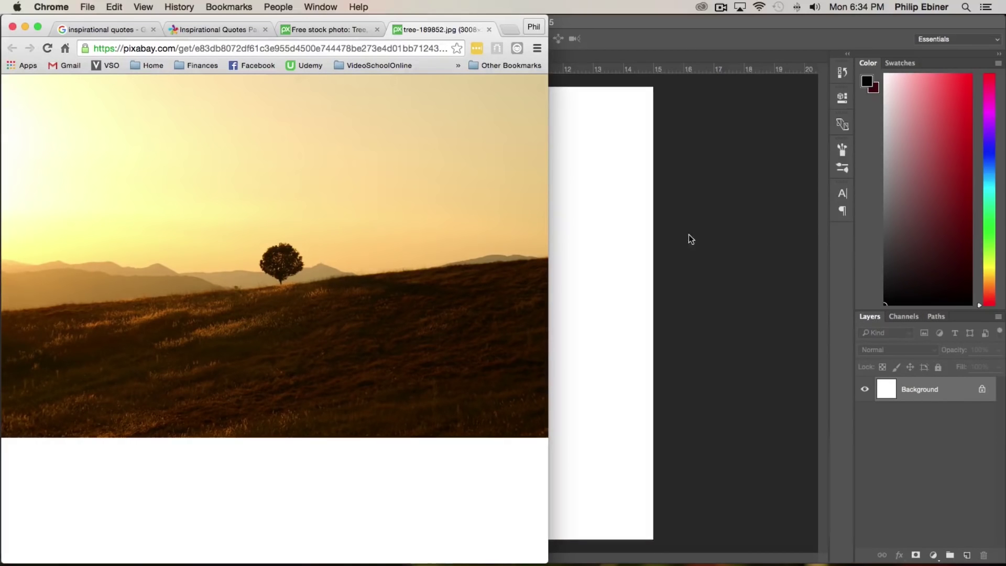
right_click(226, 209)
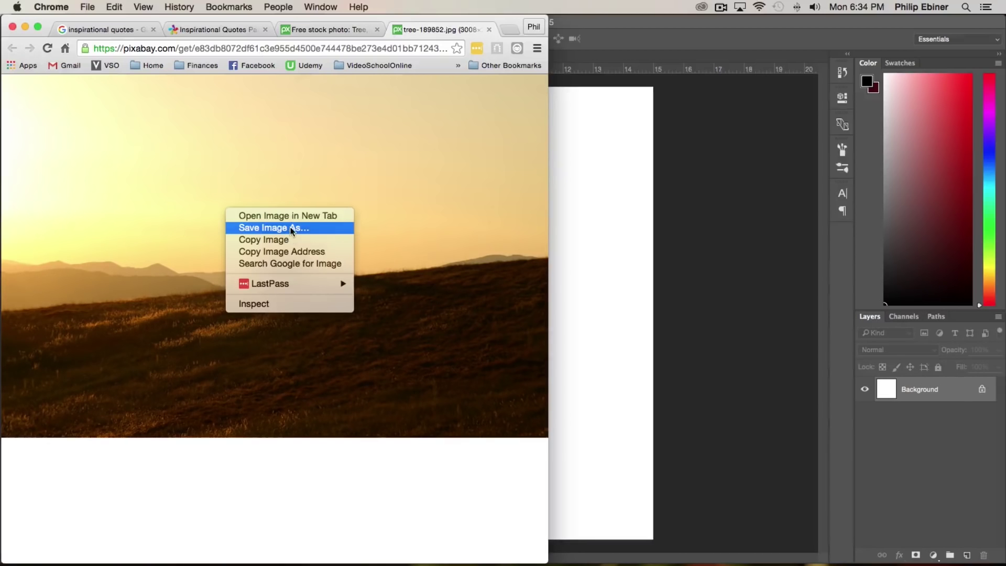
click(321, 167)
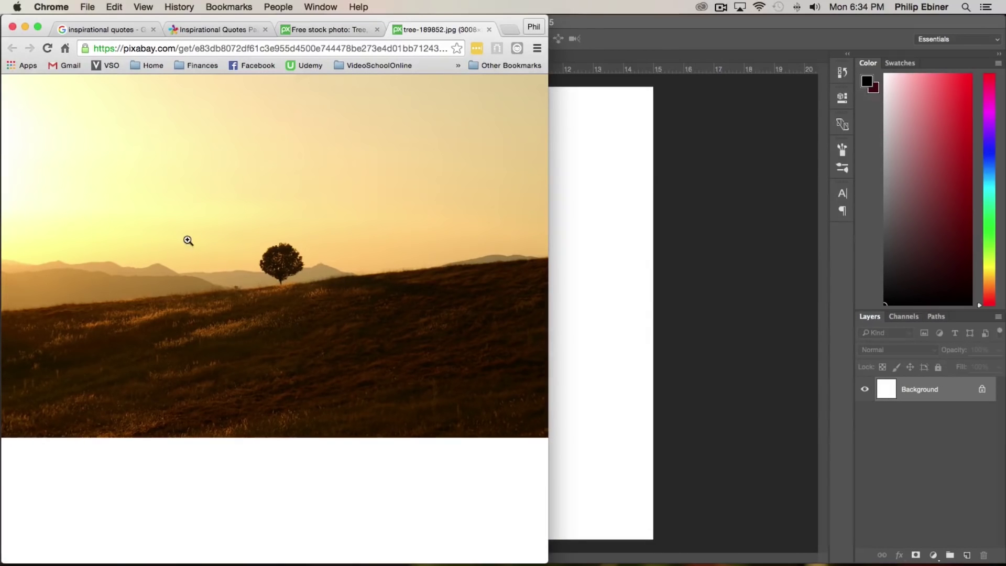
click(648, 198)
drag(648, 198, 646, 198)
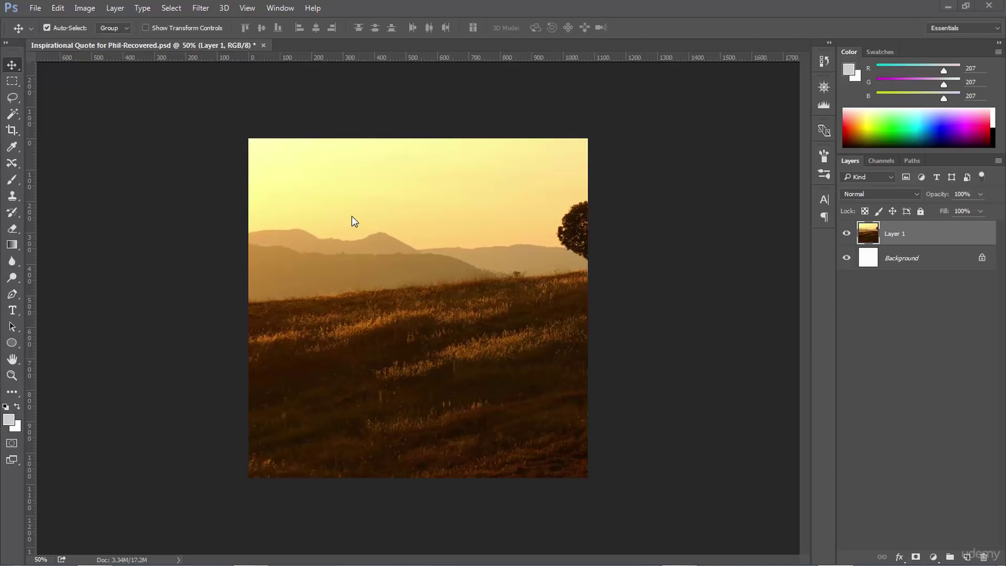
- Show the transform controls around the entire photo layer and make sure the Move tool is active
click(145, 28)
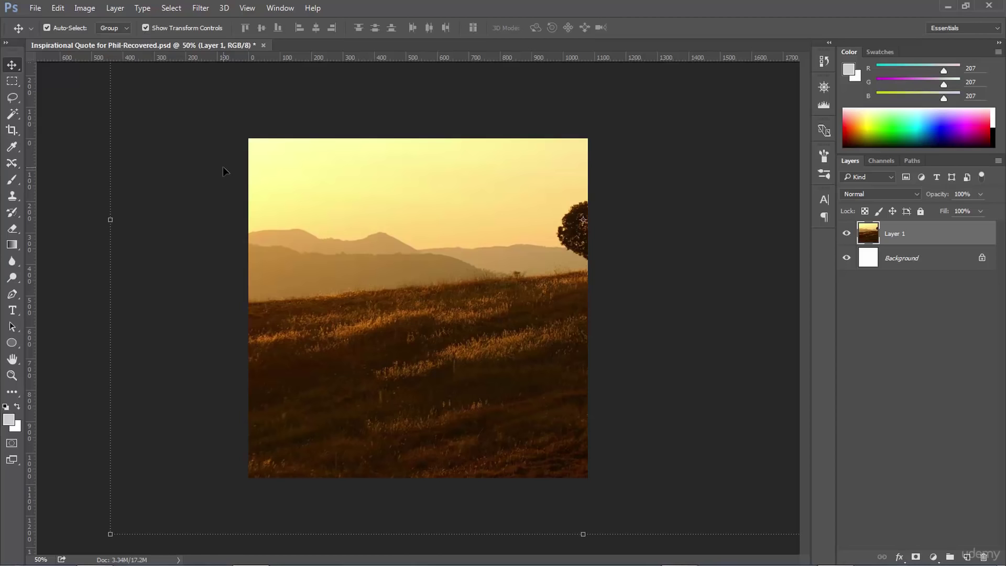
key(ctrl+minus)
key(ctrl+minus)
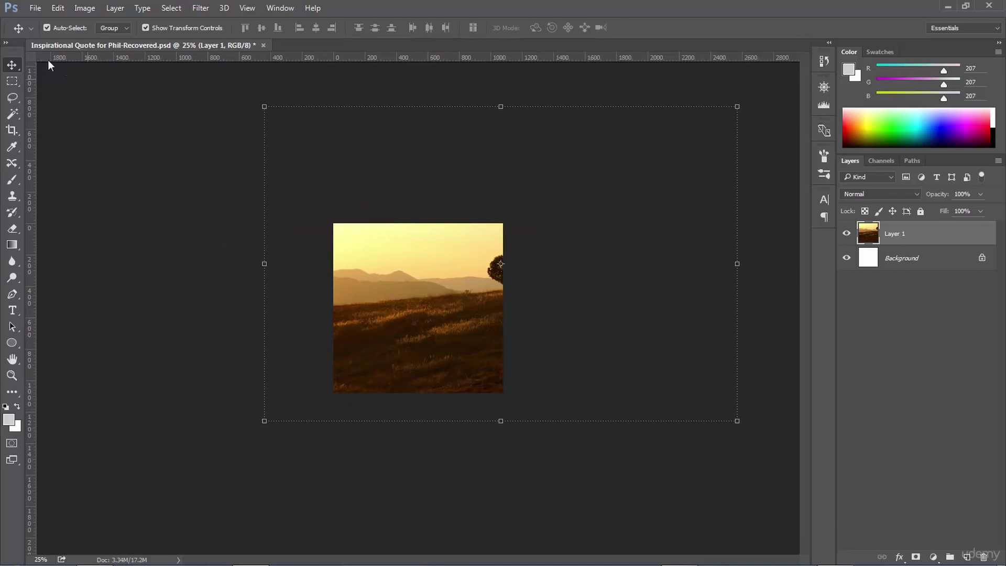
right_click(15, 65)
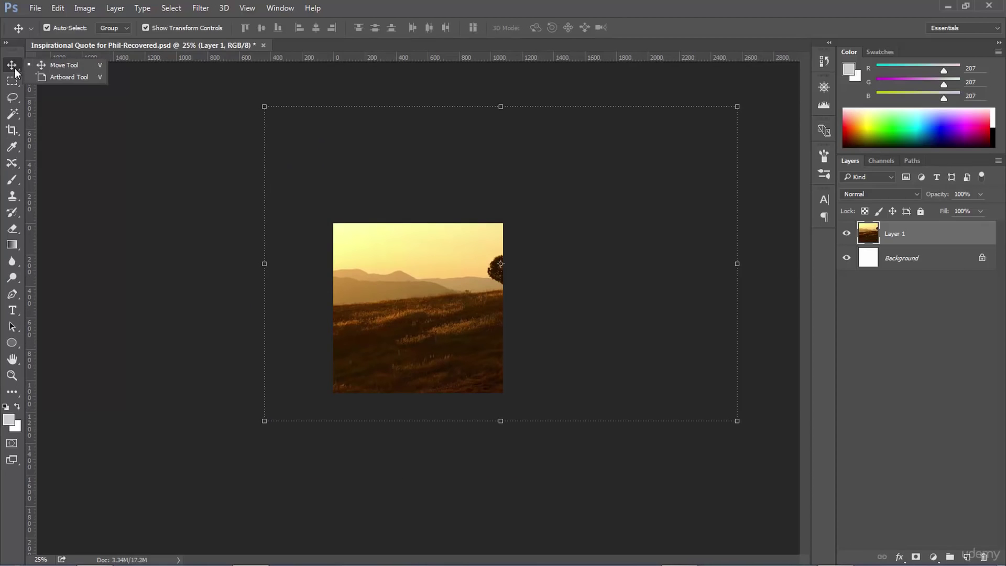
click(50, 67)
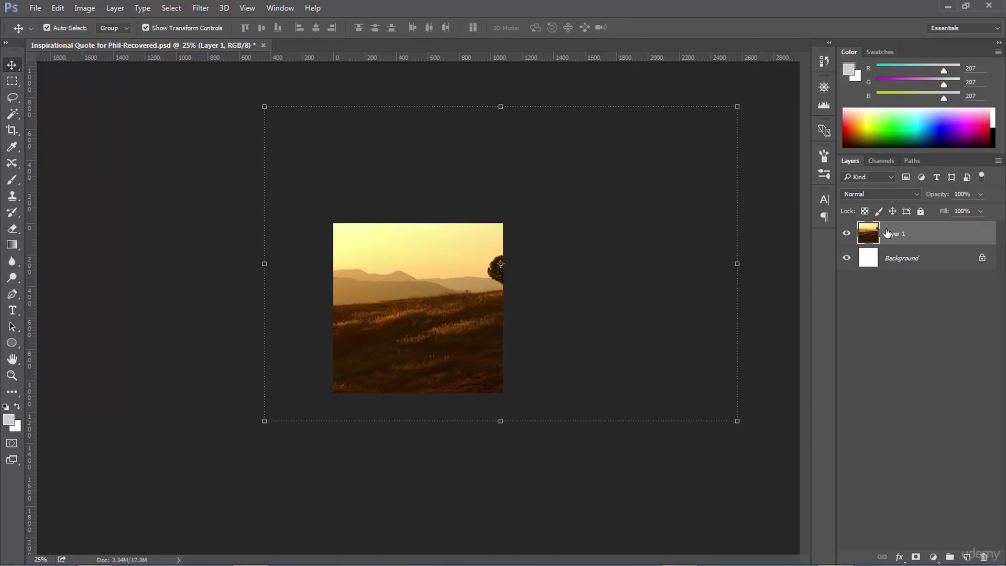
- Reposition the photo layer so the tree stands near the canvas center with sky above and hillside below, and deselect the layer
drag(448, 279, 327, 360)
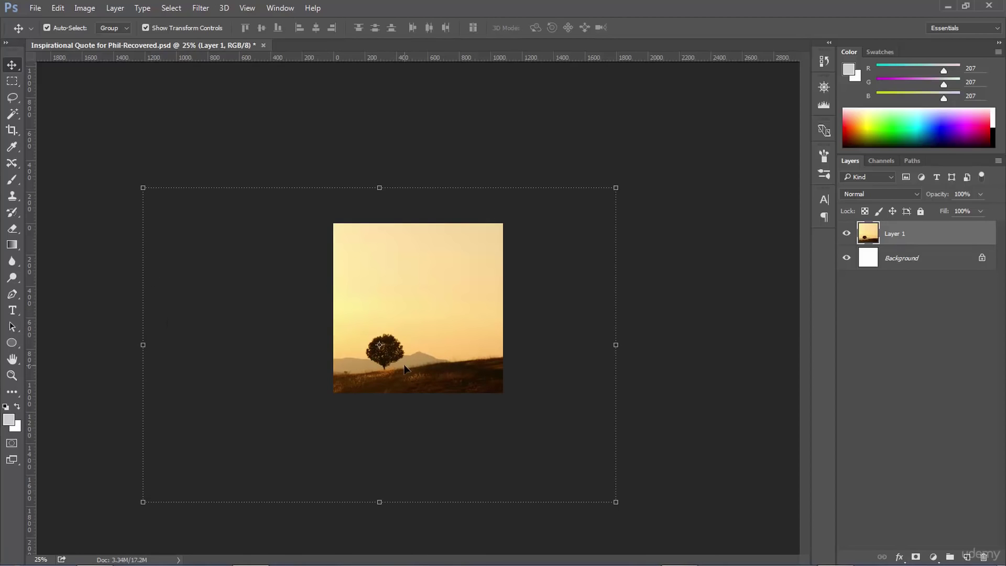
drag(408, 363, 444, 318)
click(279, 285)
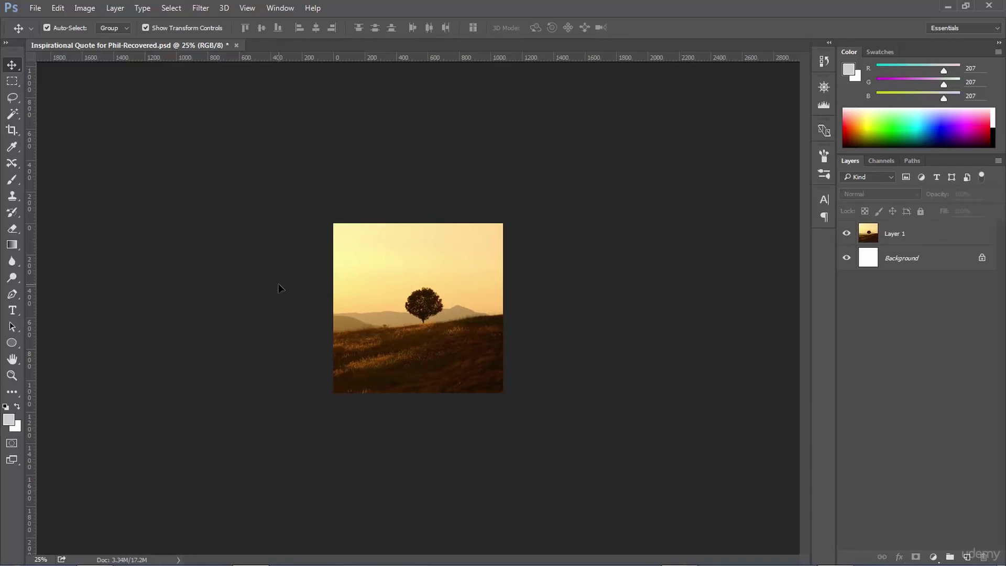
key(ctrl+plus)
key(ctrl+plus)
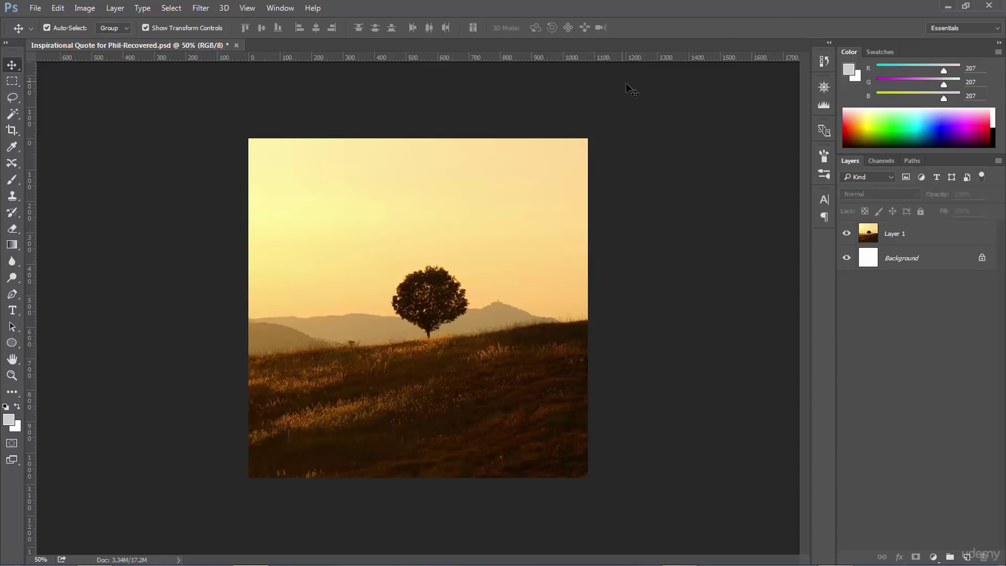
- Set the ruler units to Pixels in the Units & Rulers preferences and confirm
click(259, 7)
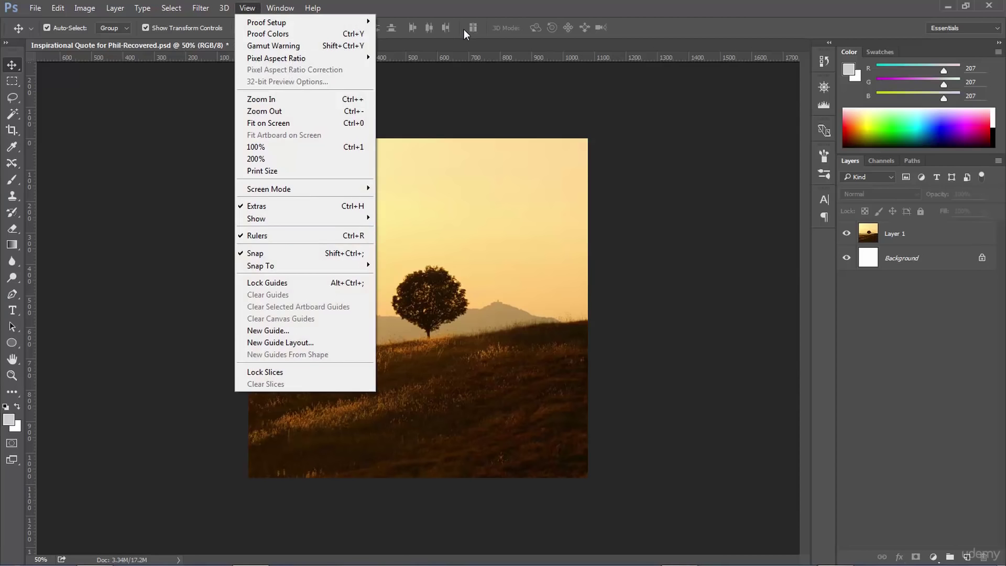
click(456, 78)
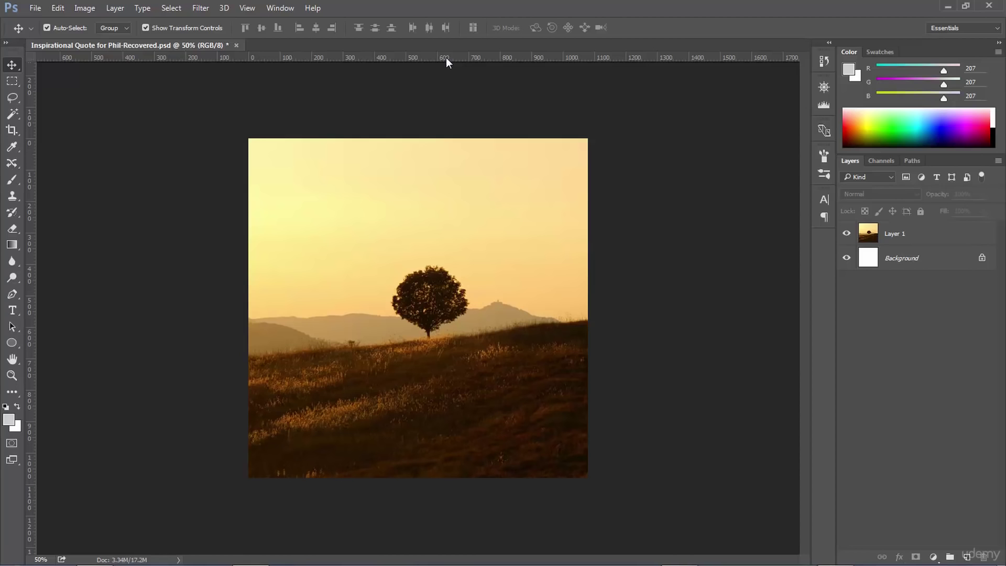
double_click(445, 59)
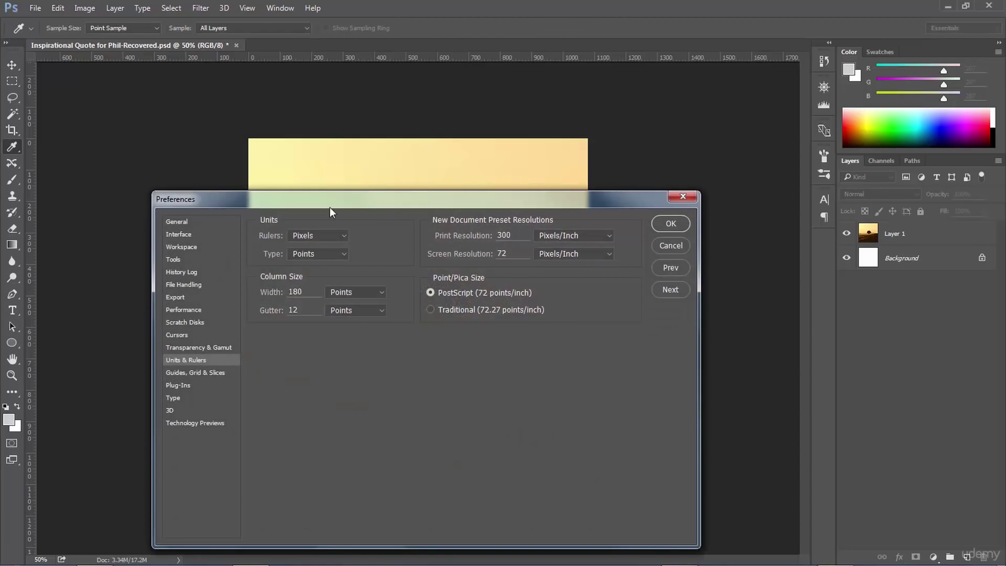
click(307, 236)
click(305, 246)
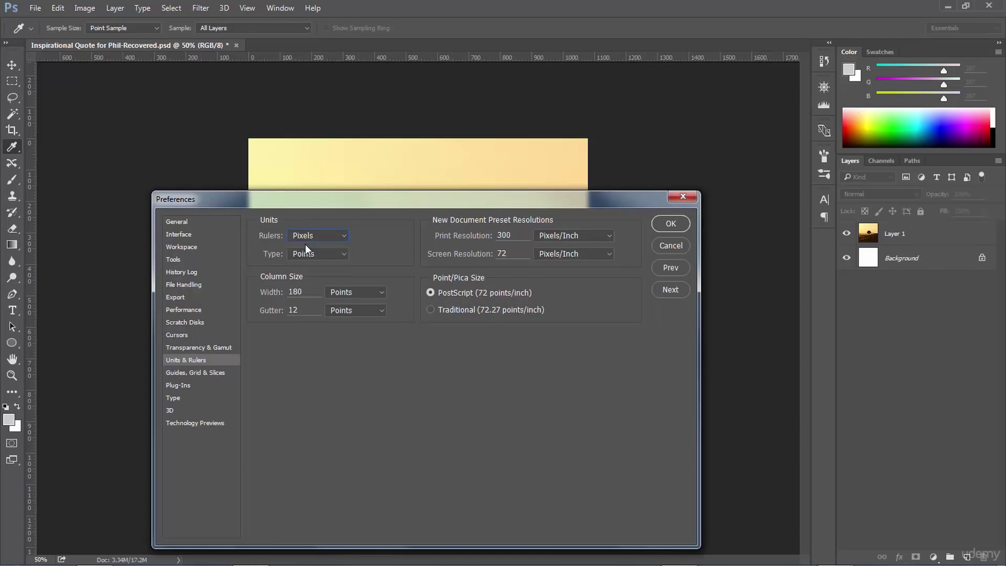
click(671, 224)
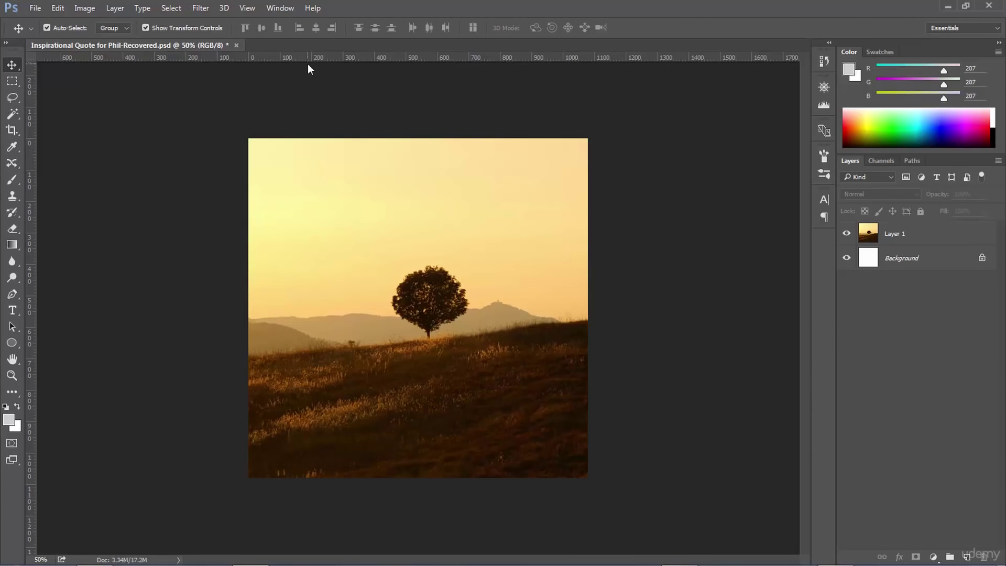
- Place a horizontal and a vertical guide through the canvas center and shift the photo layer so the tree trunk meets the vertical guide
drag(241, 58, 229, 308)
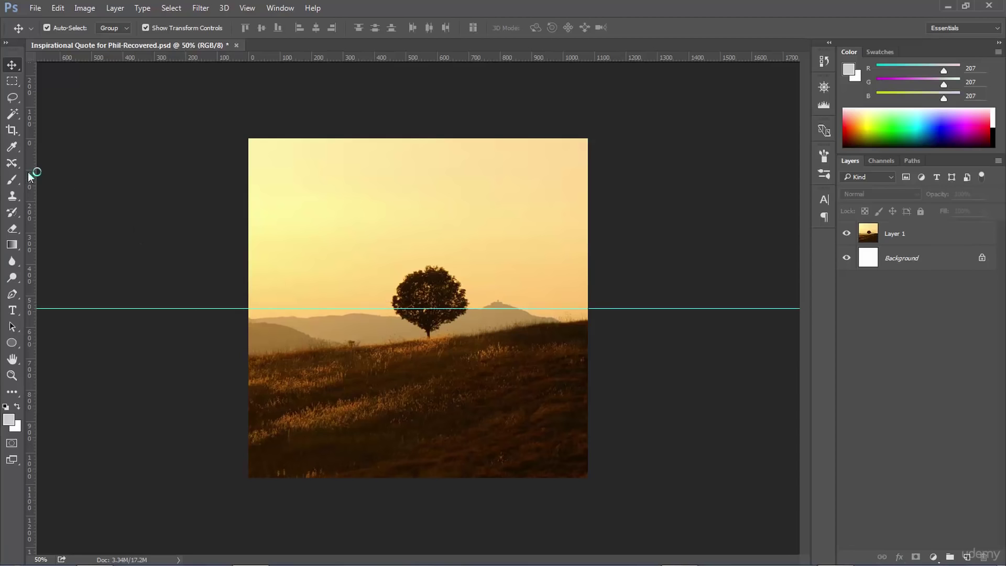
drag(27, 172, 419, 234)
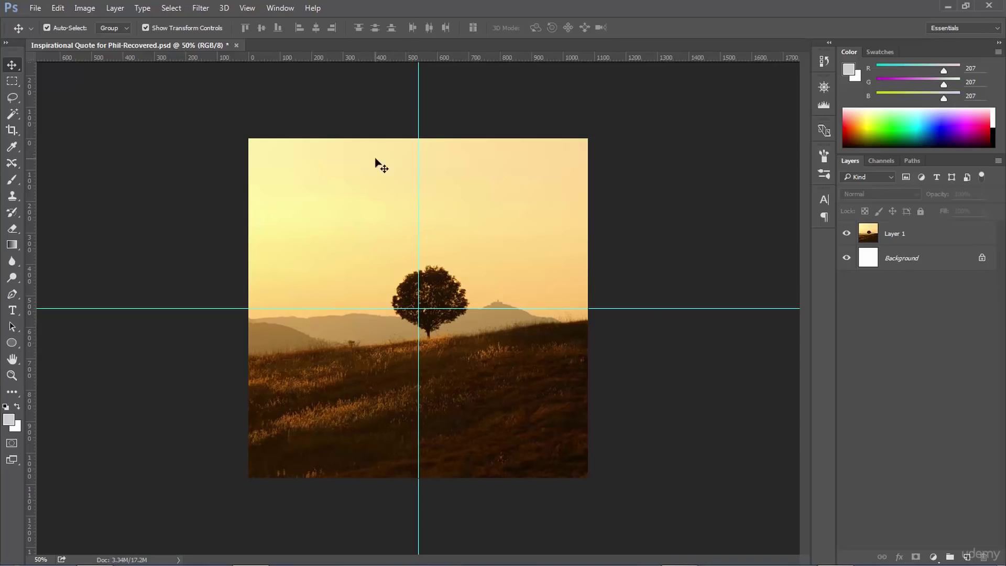
click(936, 235)
mouse_move(556, 382)
mouse_down()
mouse_move(540, 376)
mouse_move(545, 382)
mouse_up()
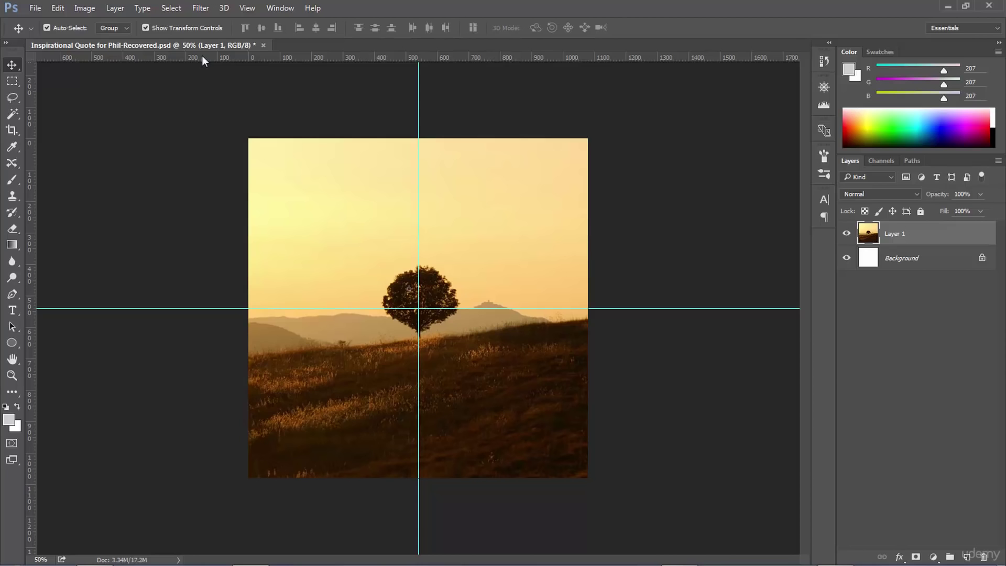
- Add horizontal guides at 360 px and at two thirds of the canvas height, and remove the middle horizontal guide
drag(202, 58, 200, 251)
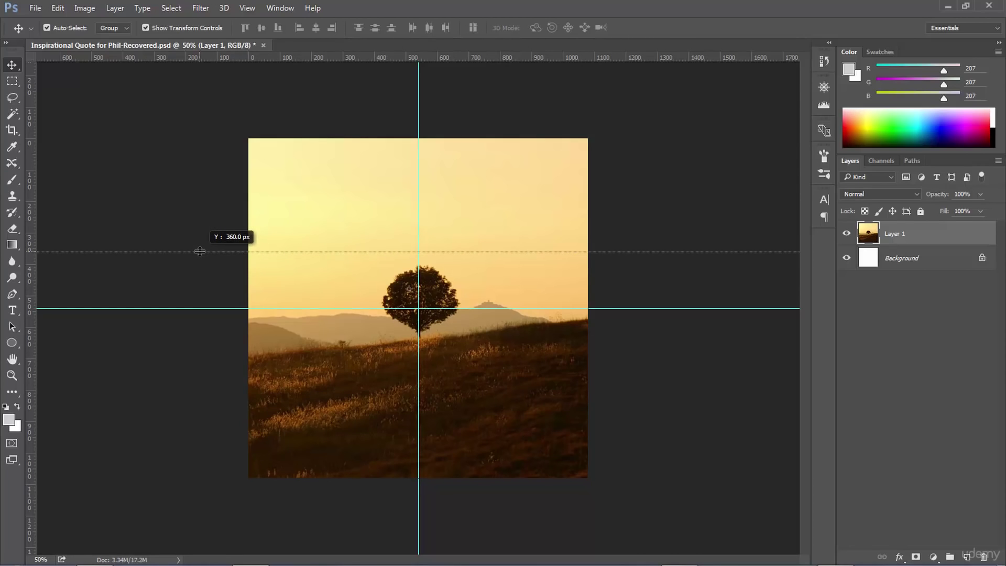
drag(200, 252, 199, 251)
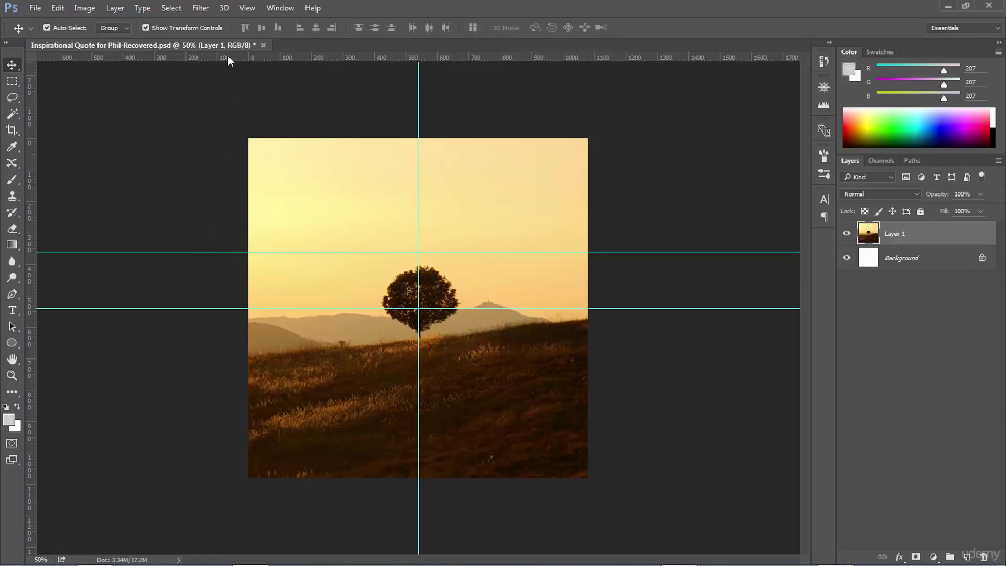
drag(228, 55, 226, 345)
drag(224, 354, 225, 365)
drag(203, 312, 252, 31)
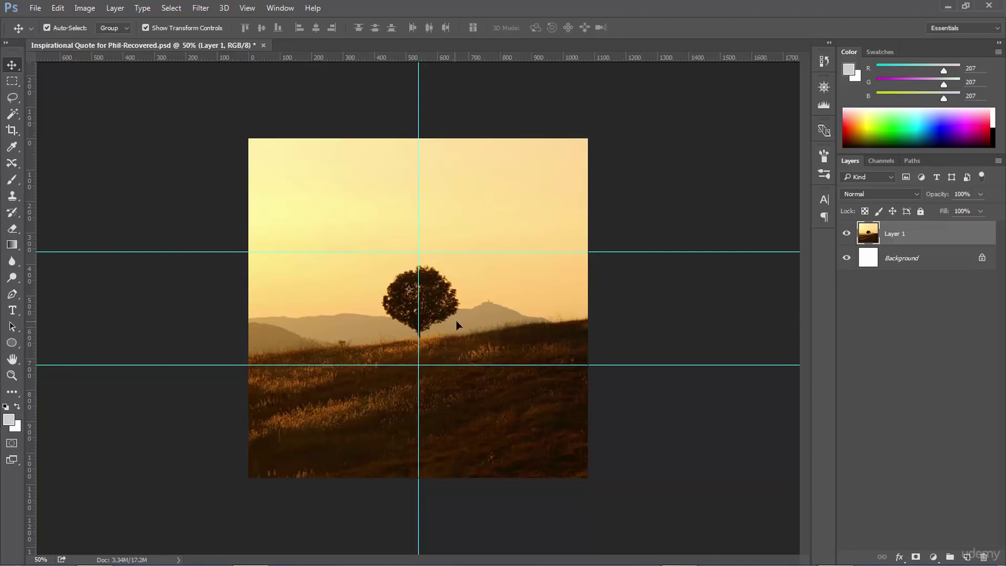
- Move the photo down so the tree sits on the lower horizontal guide, and remove all the guides
drag(396, 306, 394, 364)
drag(207, 252, 177, 59)
drag(206, 365, 208, 15)
drag(417, 103, 18, 62)
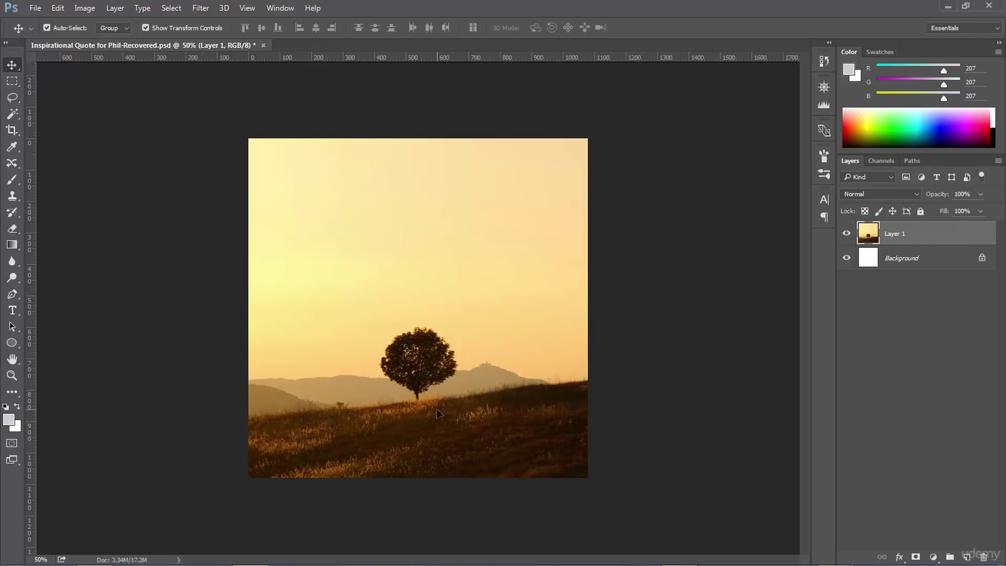
- Raise the photo slightly, fully lock Layer 1, and test that it cannot be moved
drag(437, 409, 437, 392)
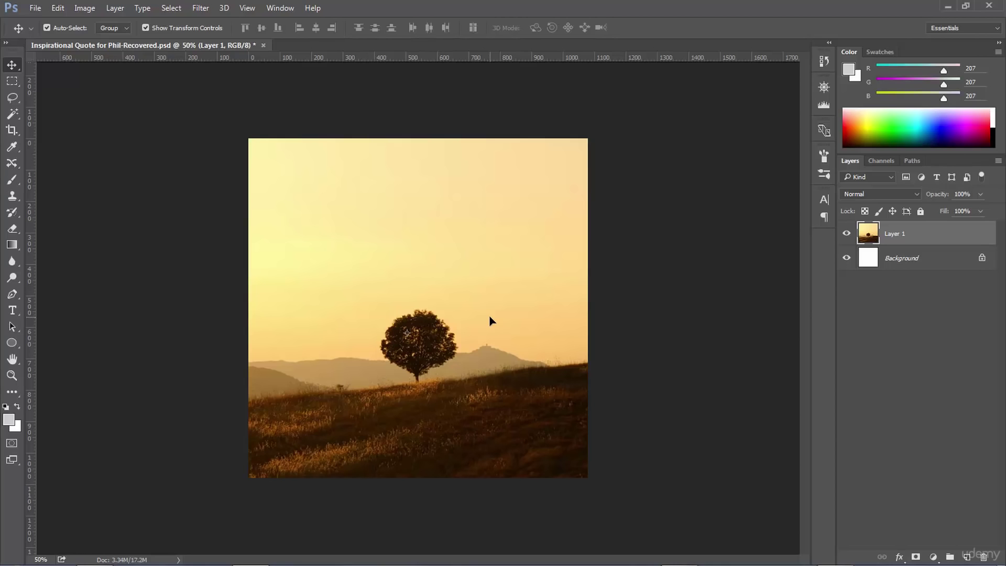
click(921, 211)
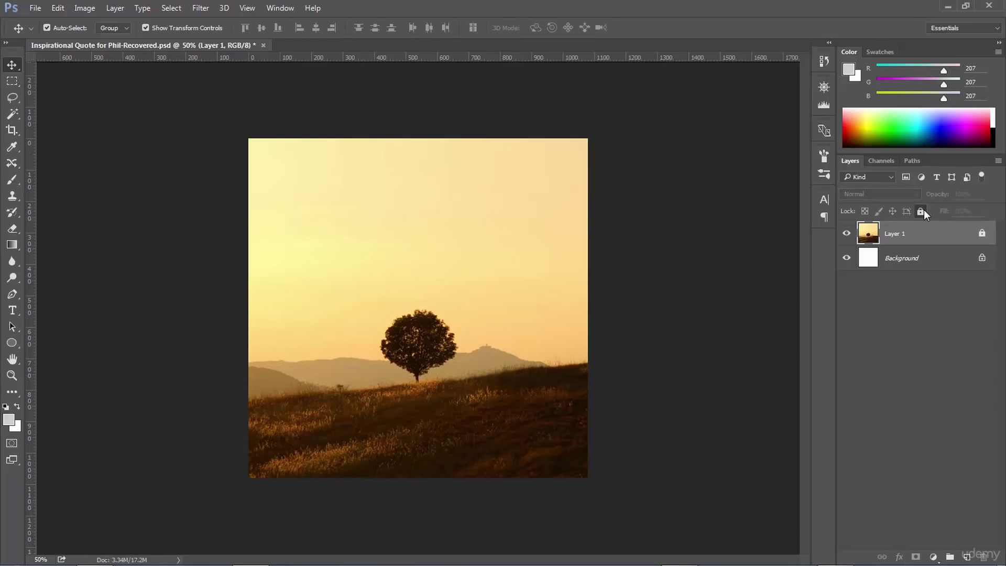
drag(432, 278, 387, 283)
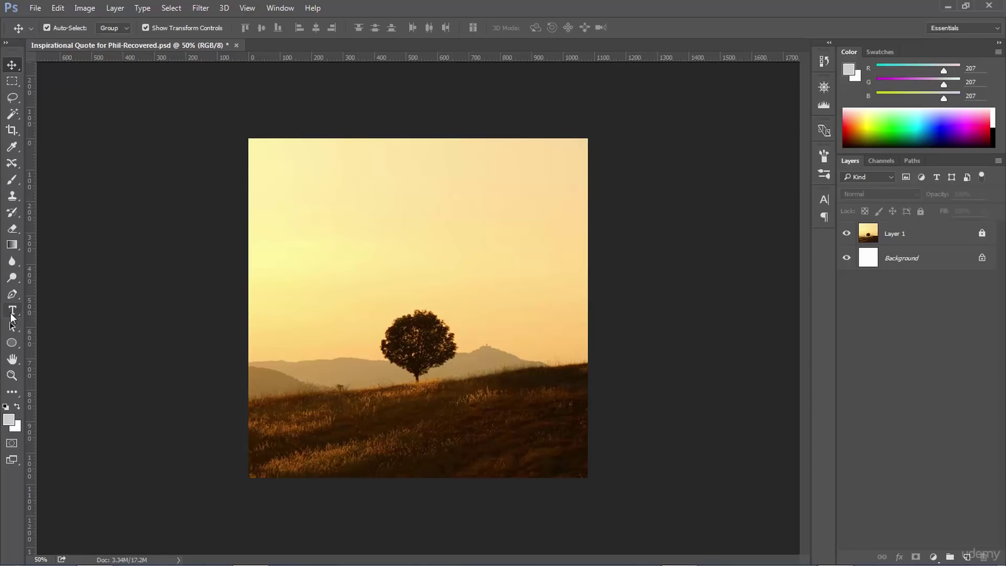
- Set up the horizontal Type tool with the Calisto MT Regular font and black (000000) as the text color
click(11, 314)
click(45, 308)
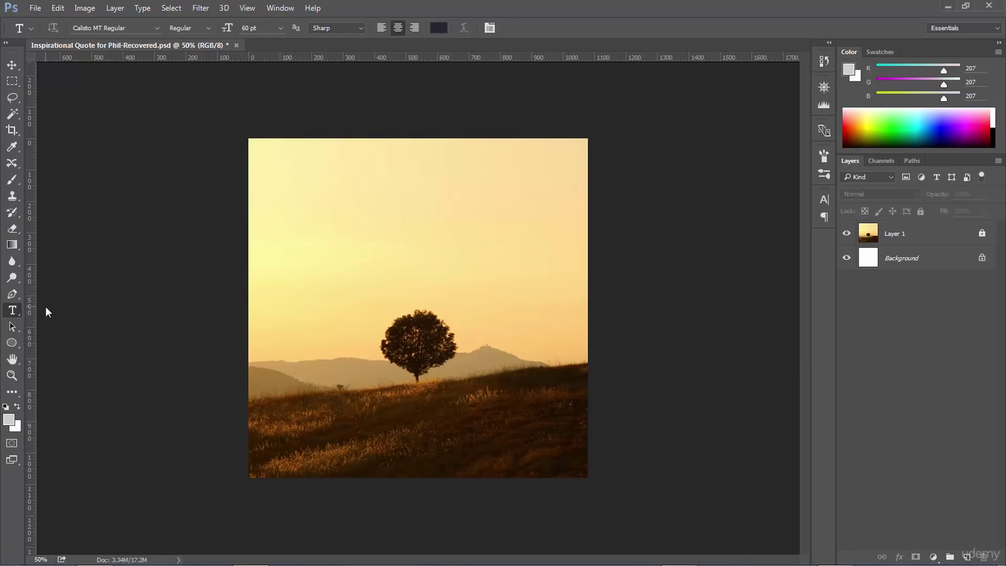
click(156, 27)
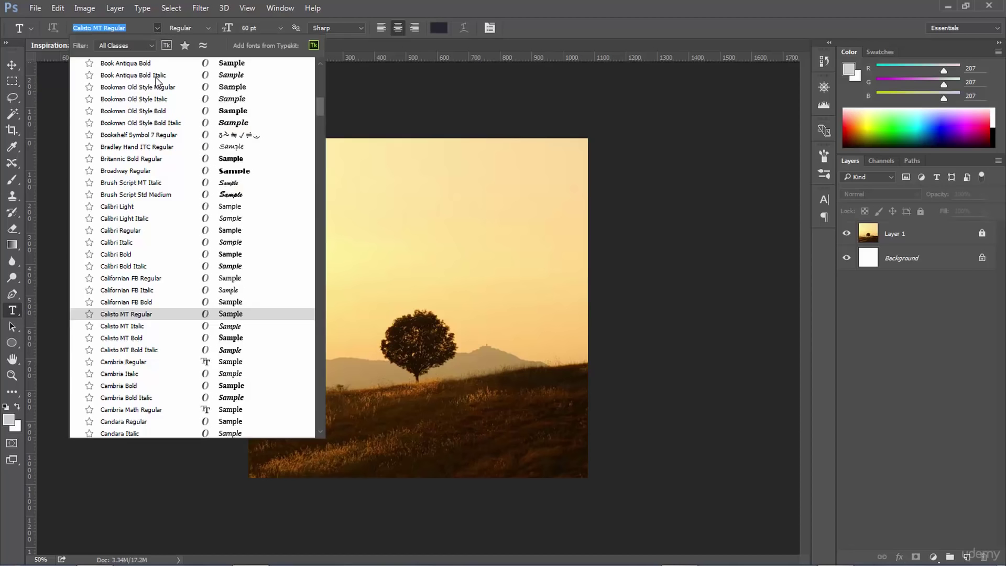
click(146, 317)
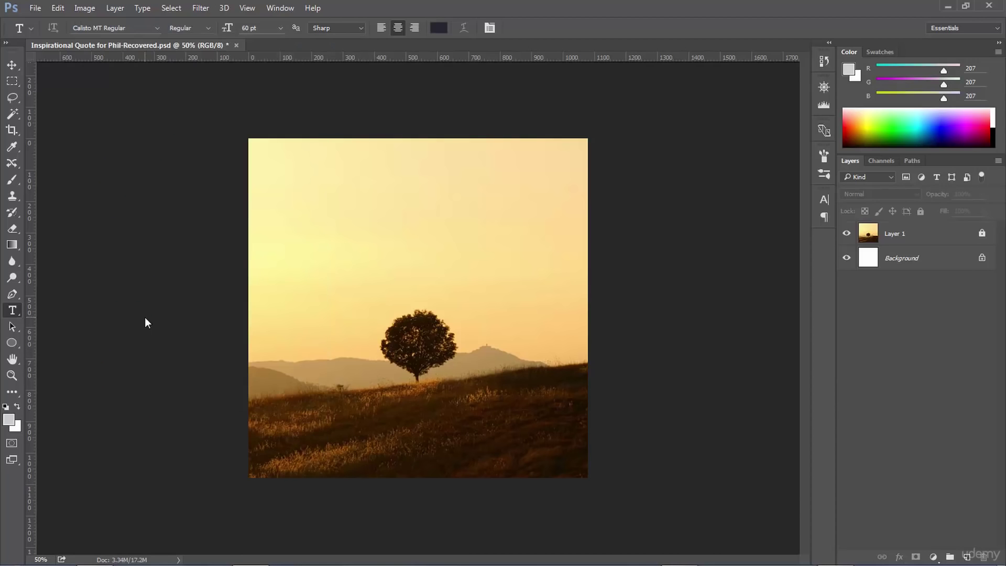
click(438, 29)
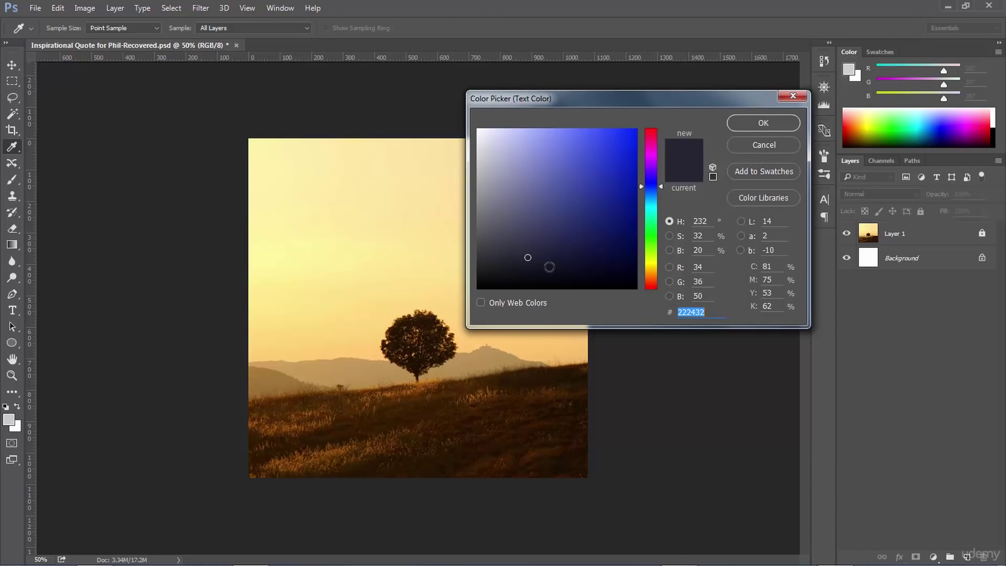
drag(525, 258, 466, 308)
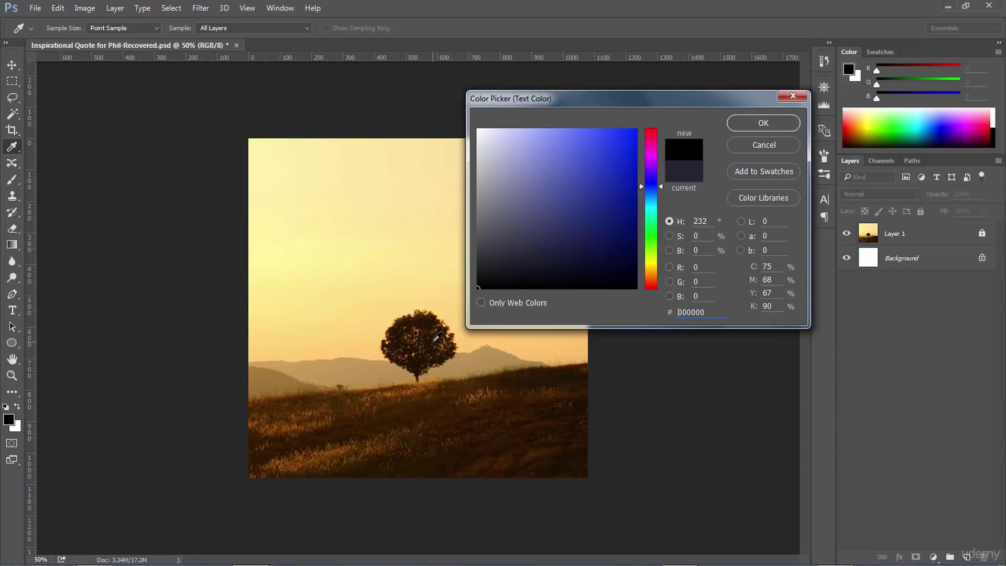
click(765, 125)
- Add the three-line text "Someone is / sitting in the shade / today because someone" and move it to the top center of the canvas
click(389, 184)
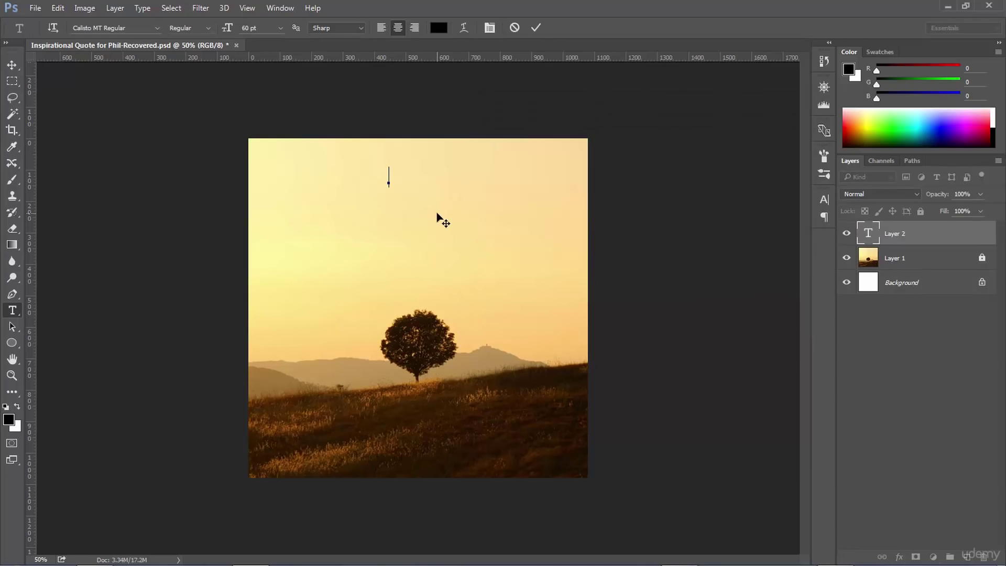
text(Sone)
key(BackSpace)
key(BackSpace)
text(meone is )
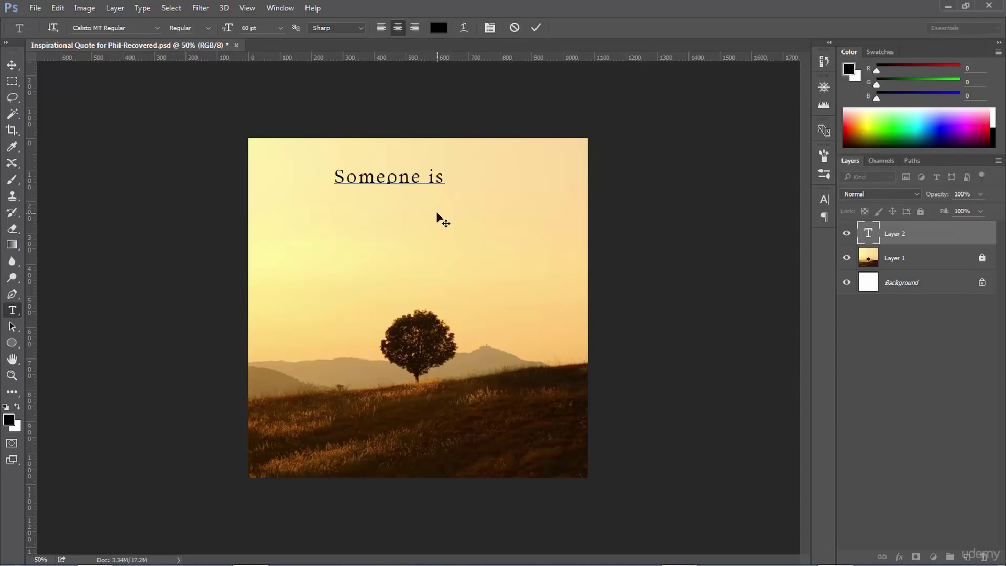
text(sitting)
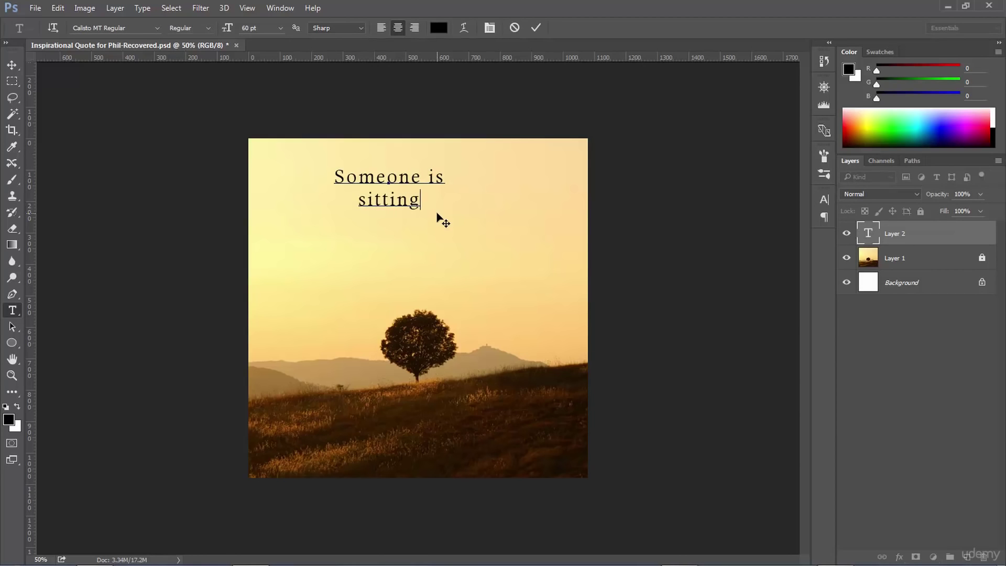
text( in the shade)
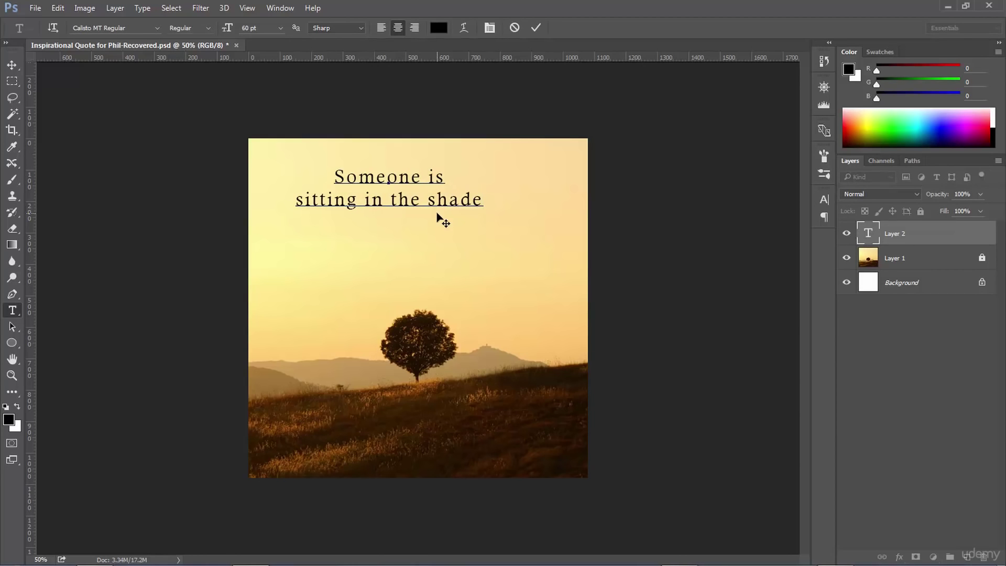
key(Return)
text(today because someone)
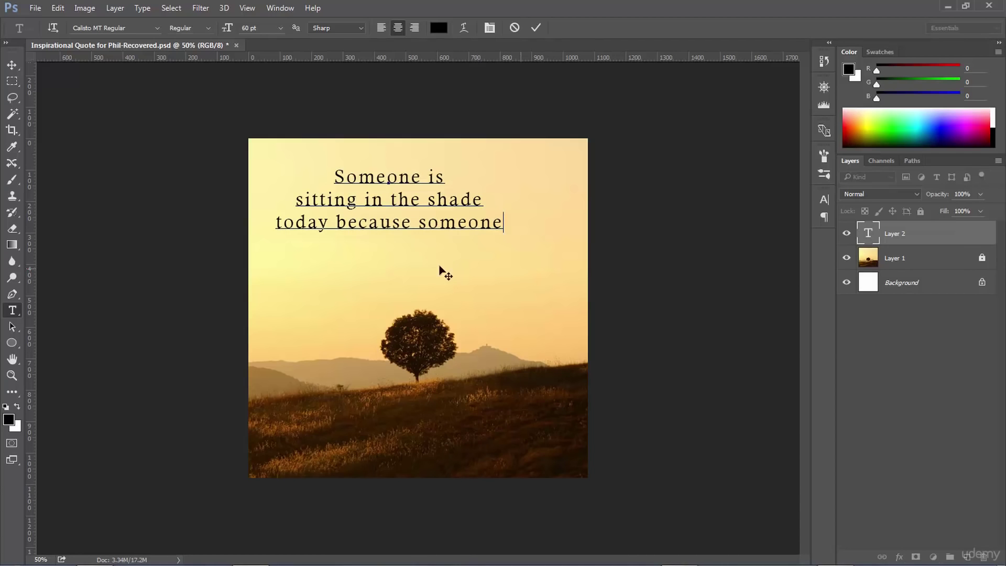
right_click(13, 65)
drag(352, 179, 383, 155)
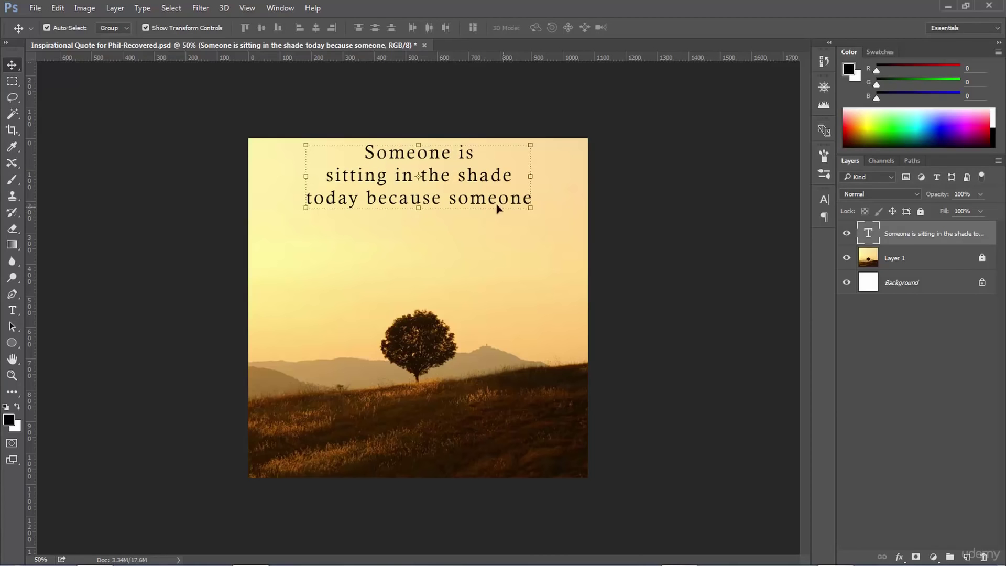
click(12, 310)
click(46, 310)
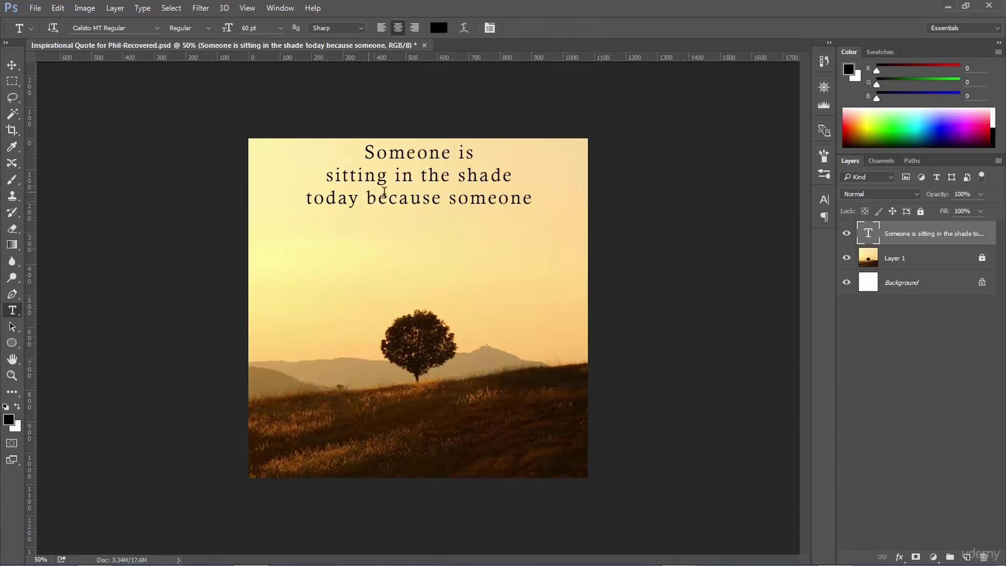
drag(532, 203, 442, 238)
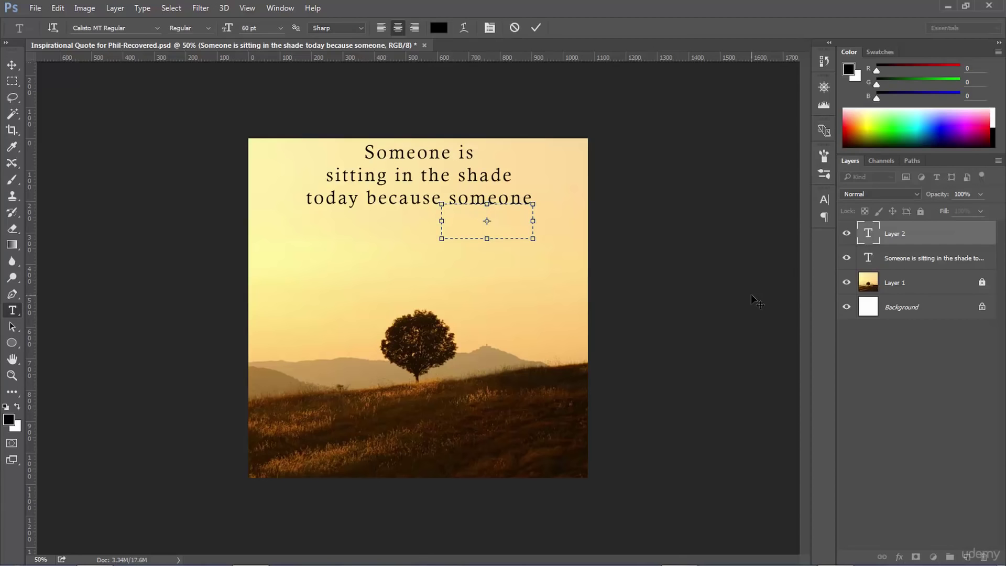
mouse_move(909, 241)
mouse_down()
mouse_move(910, 301)
mouse_move(980, 553)
mouse_move(922, 556)
mouse_move(980, 529)
mouse_move(984, 556)
mouse_up()
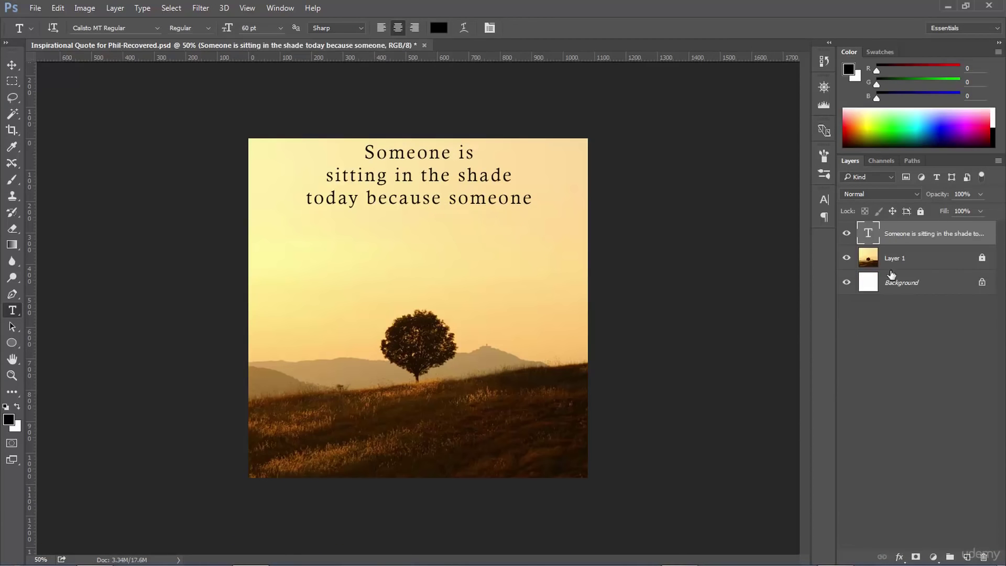
- Select all the quote text, try left alignment, and return it to center alignment
drag(533, 199, 358, 143)
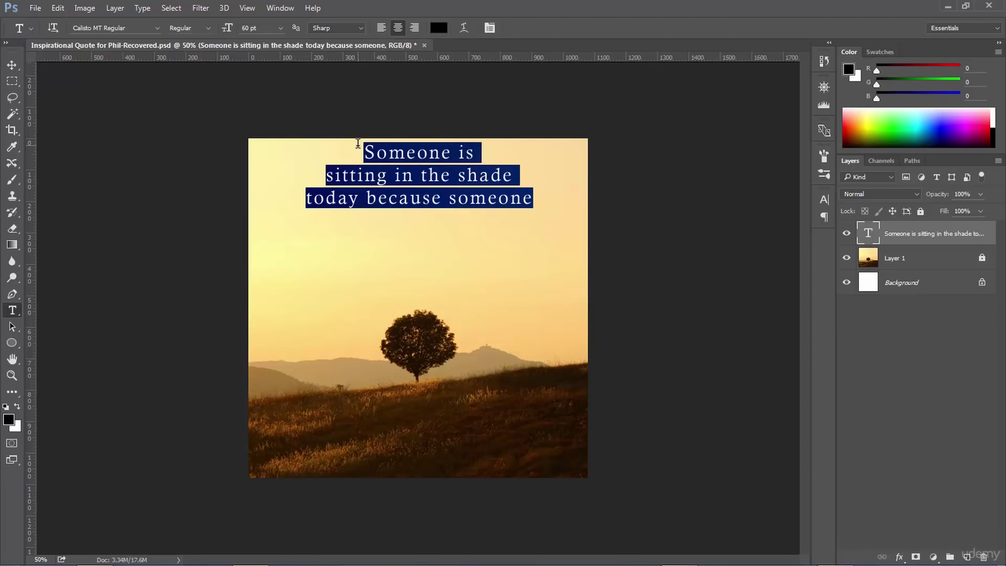
click(384, 29)
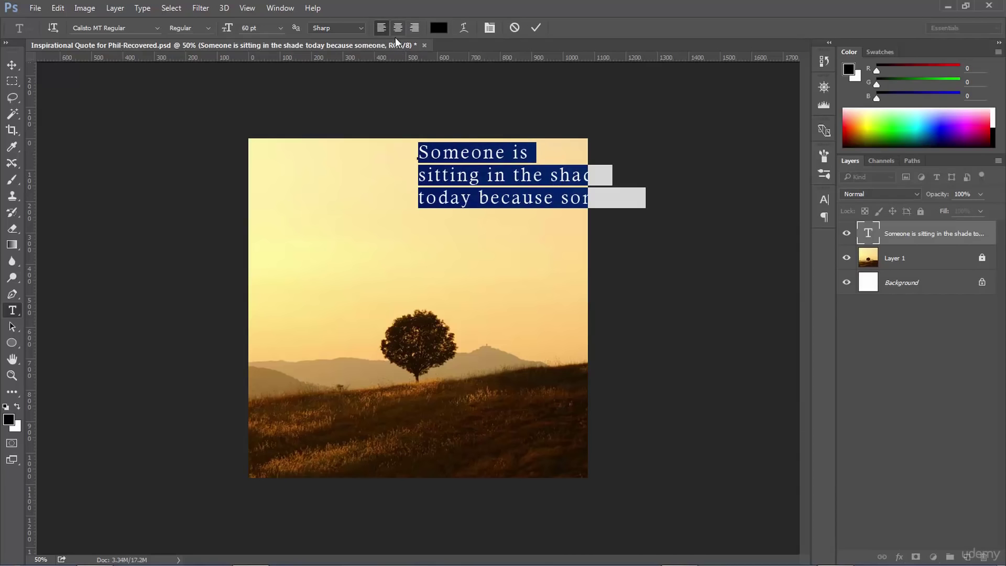
click(398, 29)
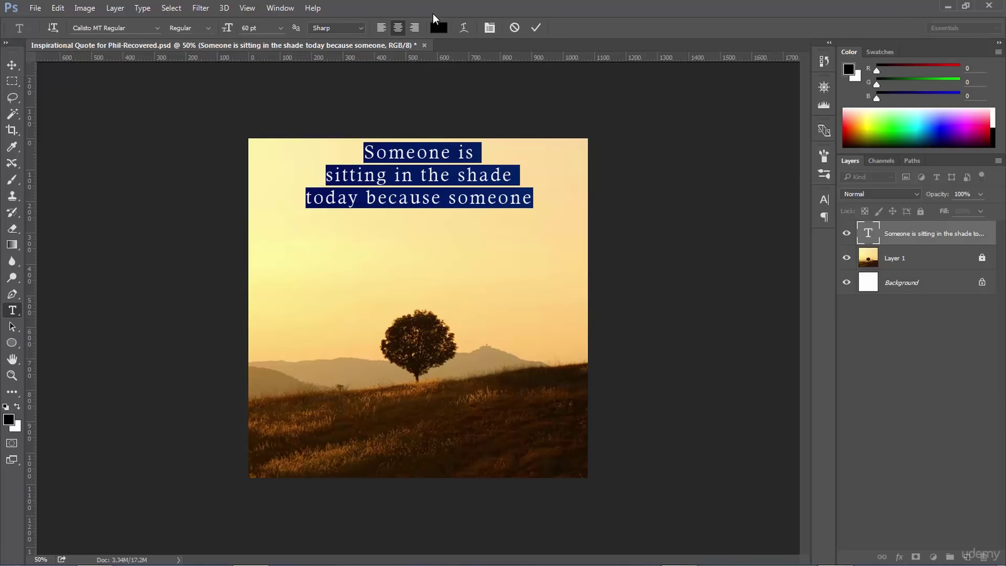
- Show the paragraph settings and the character settings for the selected quote text
click(825, 219)
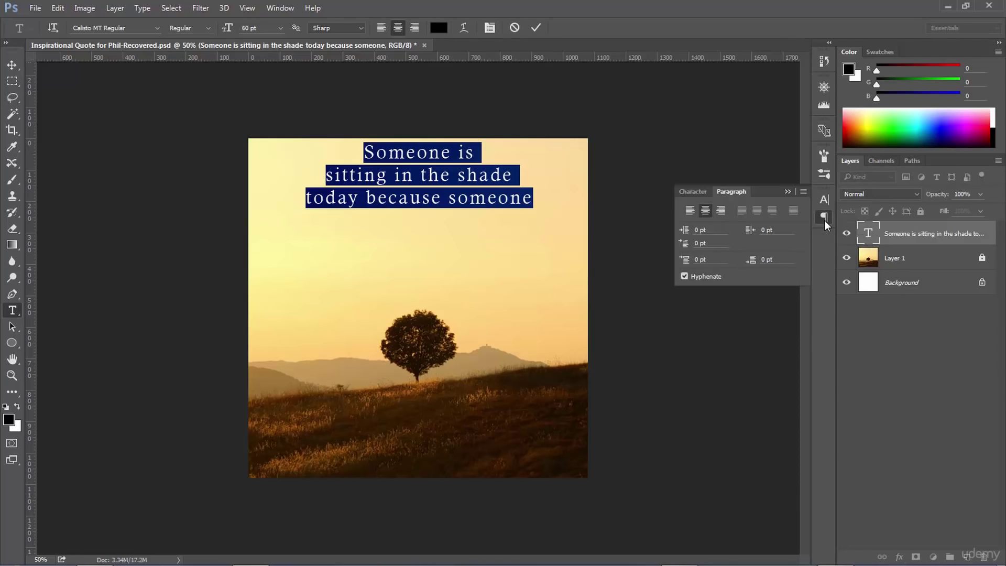
click(691, 193)
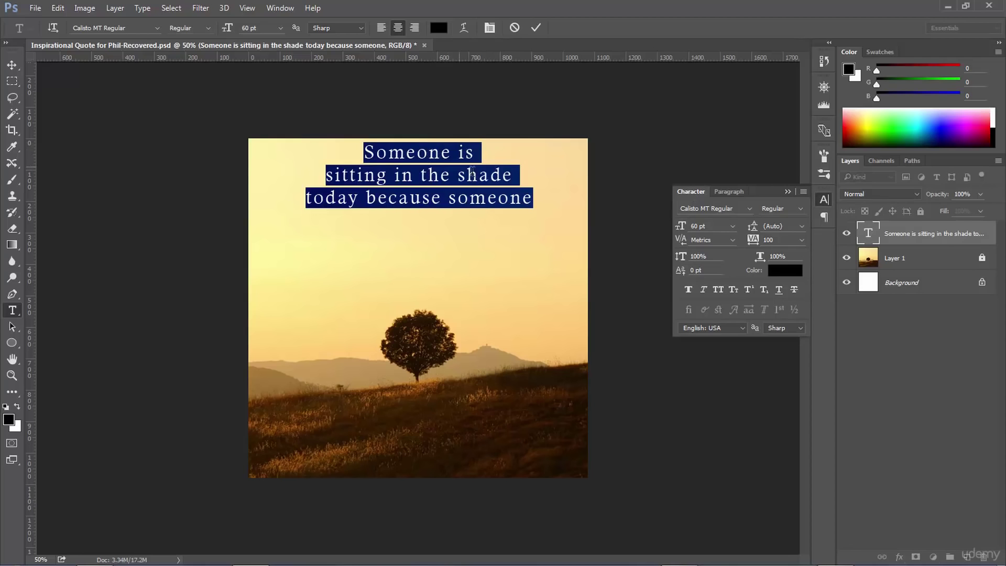
key(ctrl+shift+u)
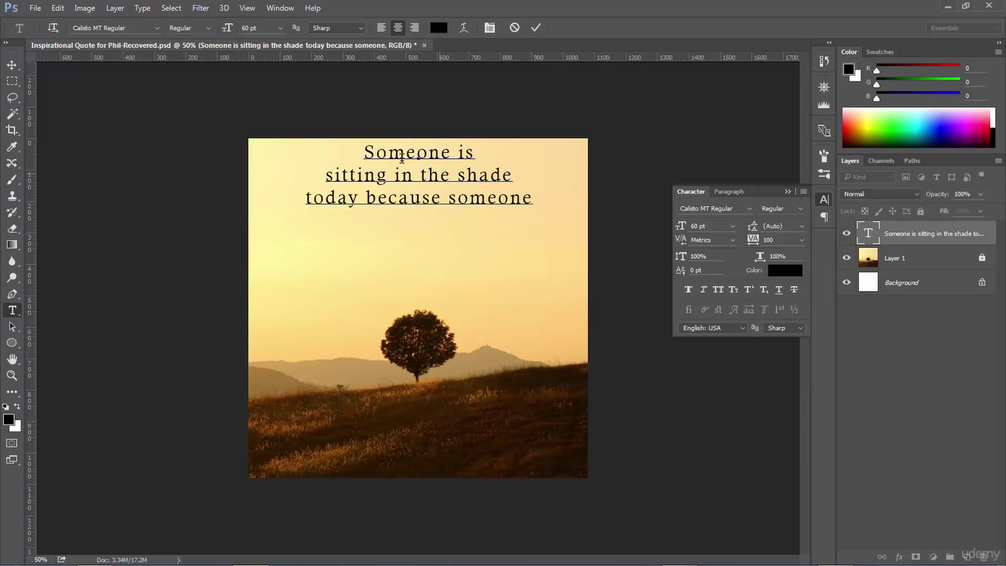
- Set the tracking of all three quote lines to 50
drag(531, 198, 364, 151)
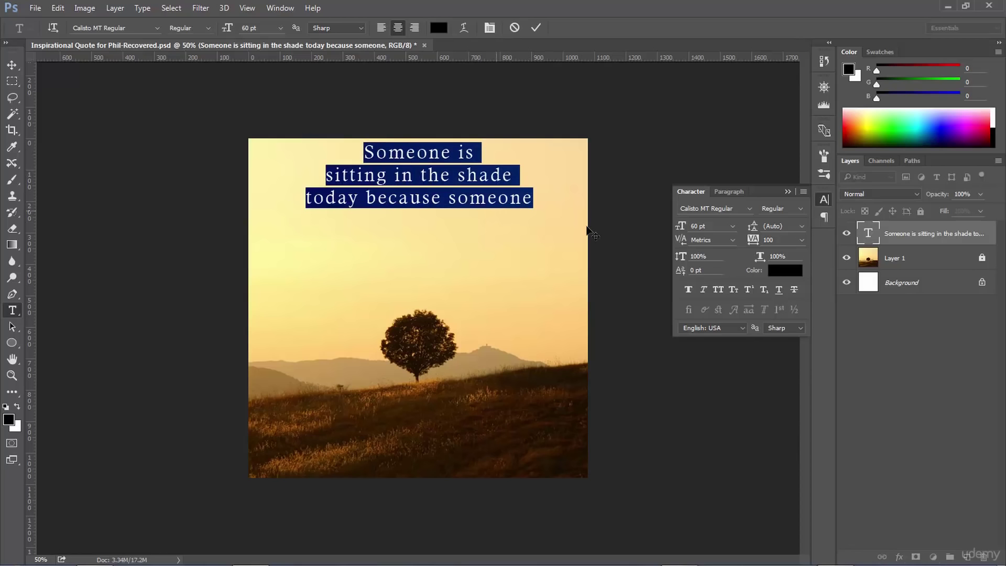
click(803, 241)
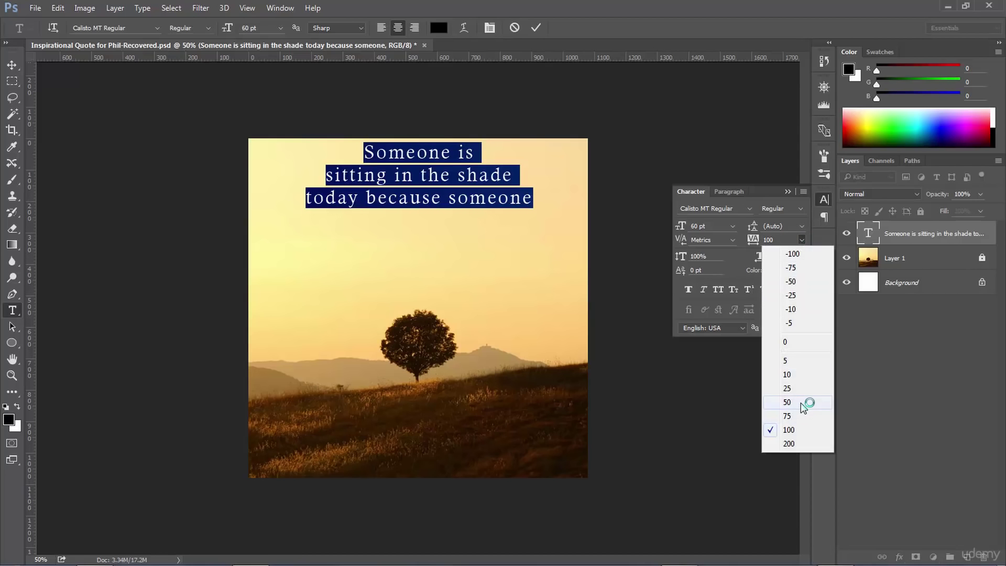
click(788, 402)
click(418, 153)
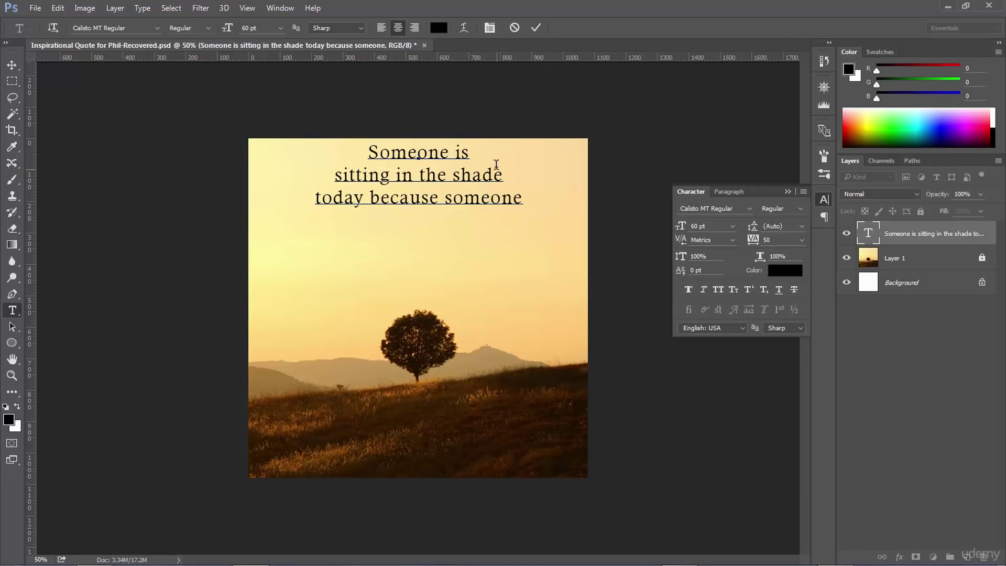
- Change the font style of the line "sitting in the shade" to Italic
drag(504, 176, 333, 172)
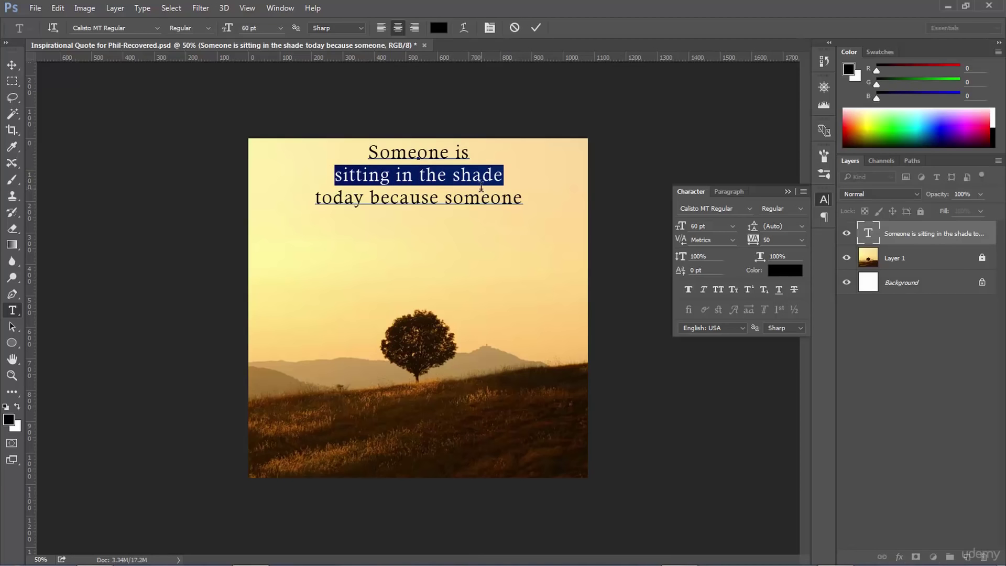
click(209, 28)
click(204, 53)
click(385, 165)
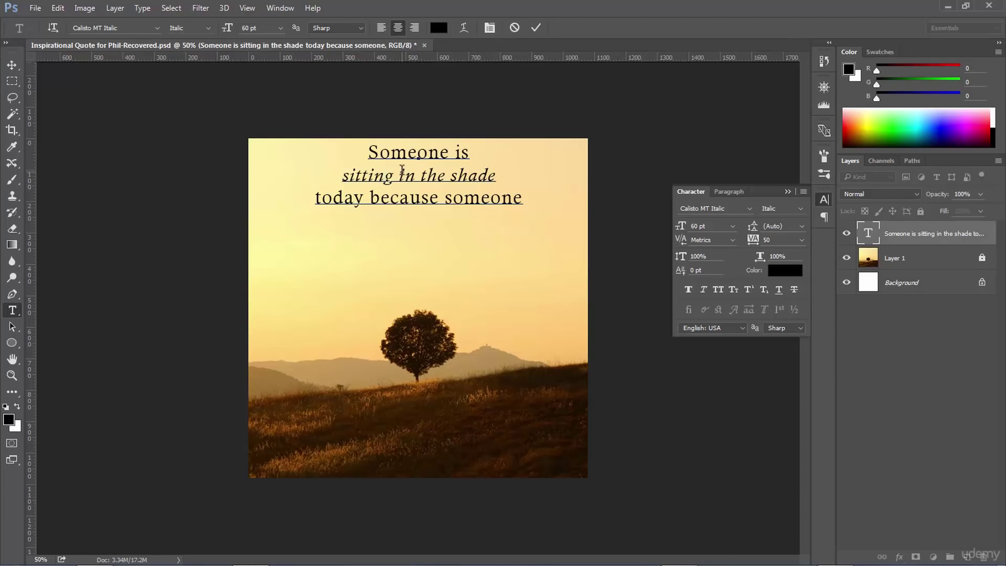
- Set the font size of the italic line "sitting in the shade" to 72 pt
drag(496, 179, 344, 168)
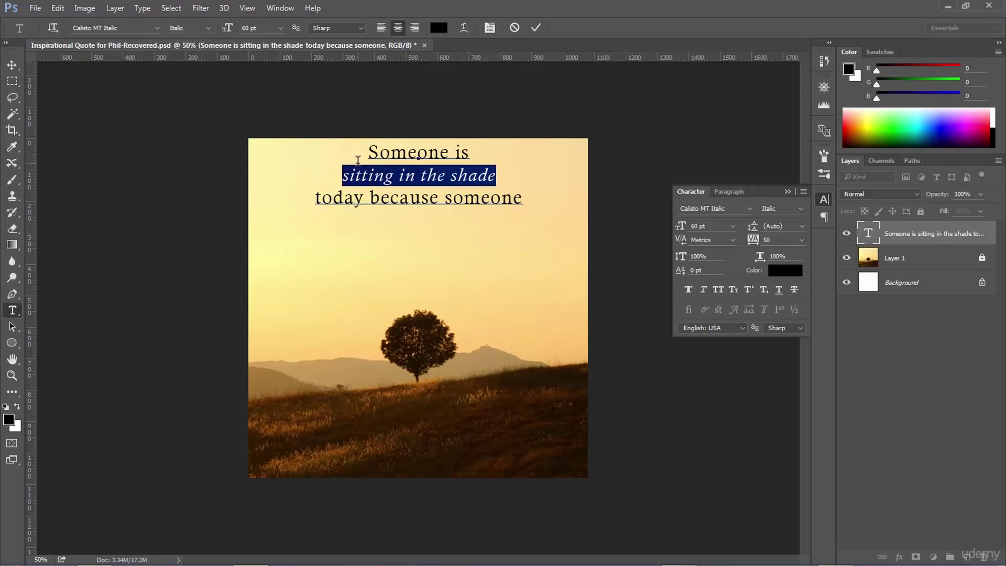
click(281, 28)
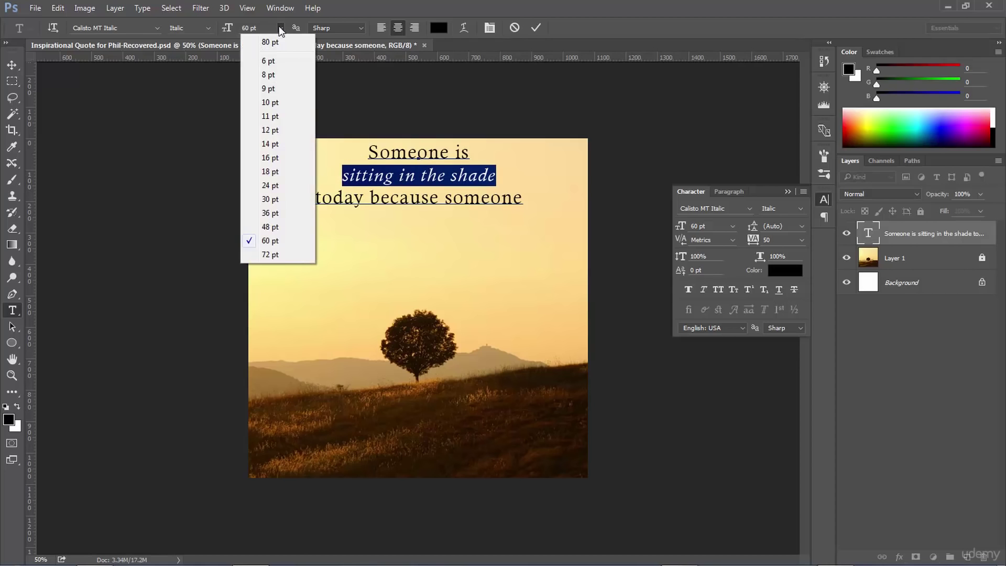
click(281, 253)
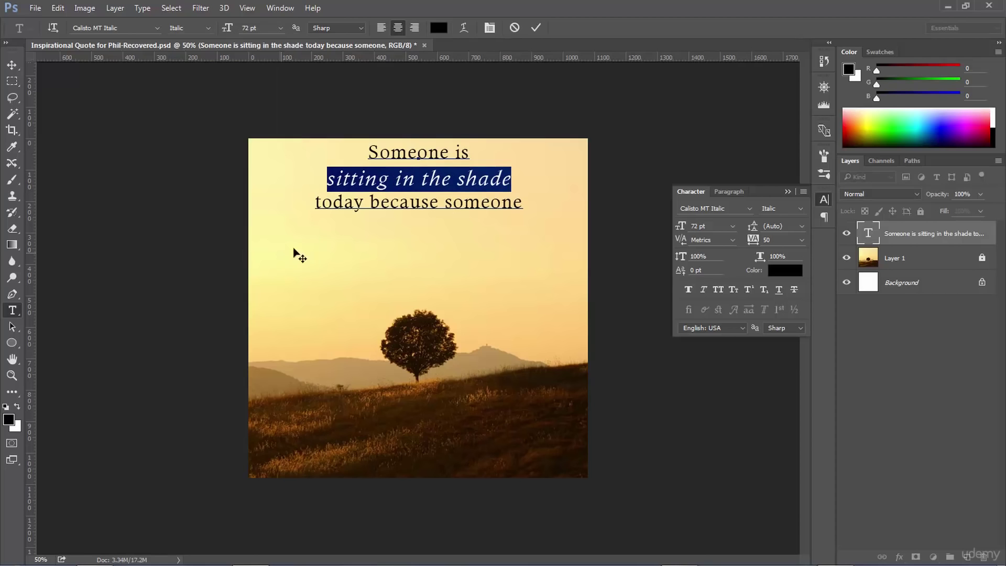
click(358, 192)
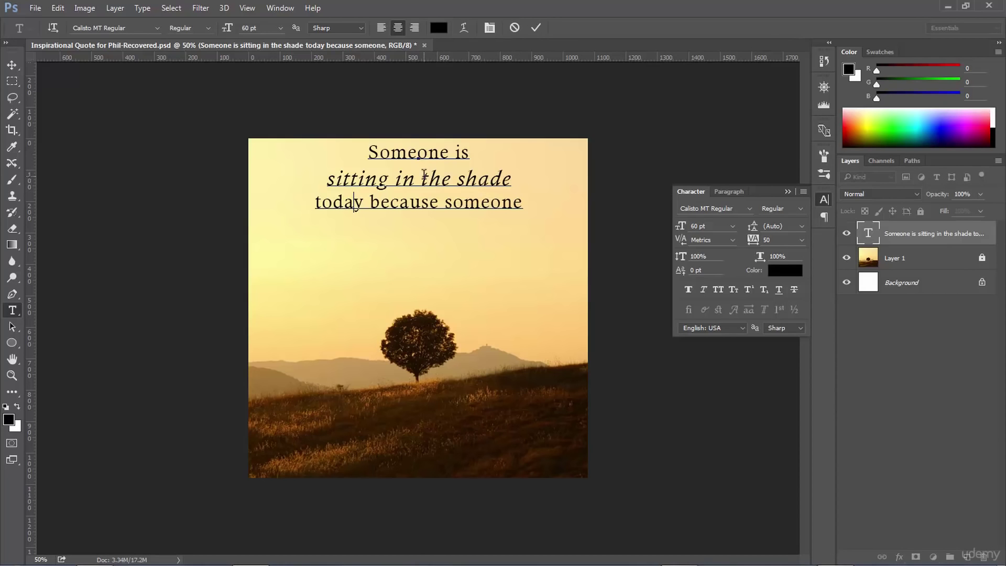
- Enlarge the italic line "sitting in the shade" to 80 pt
drag(512, 175, 325, 177)
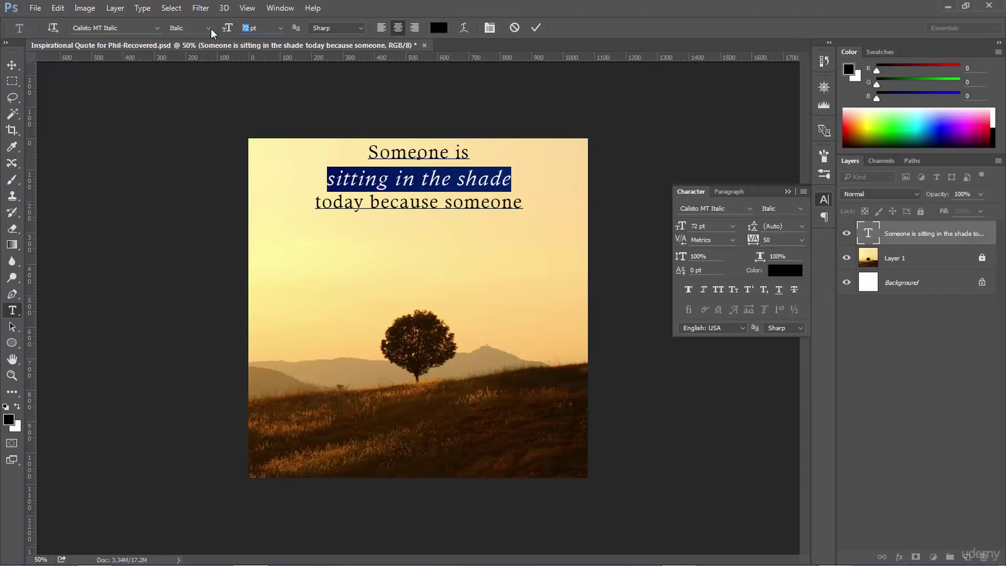
text(80)
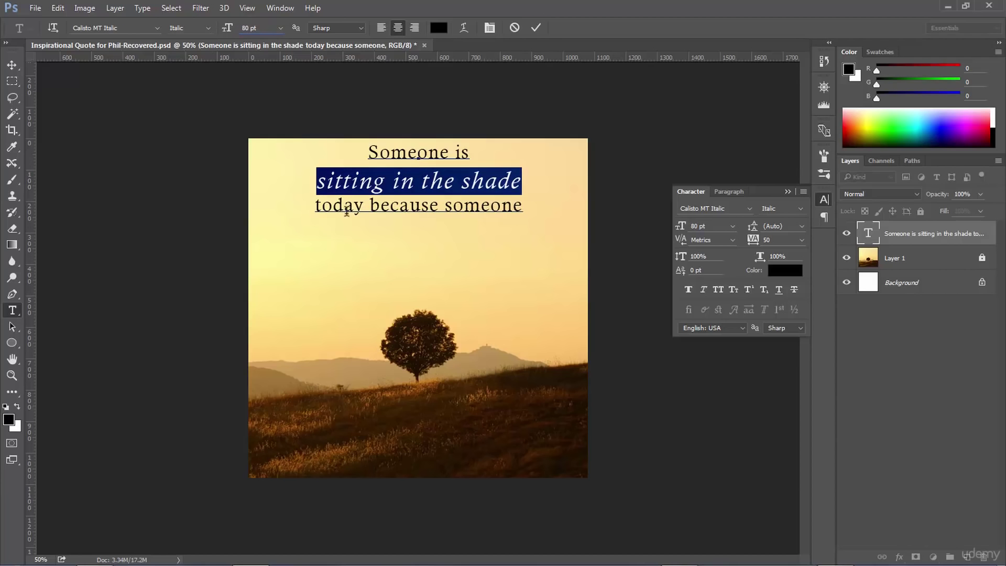
click(393, 203)
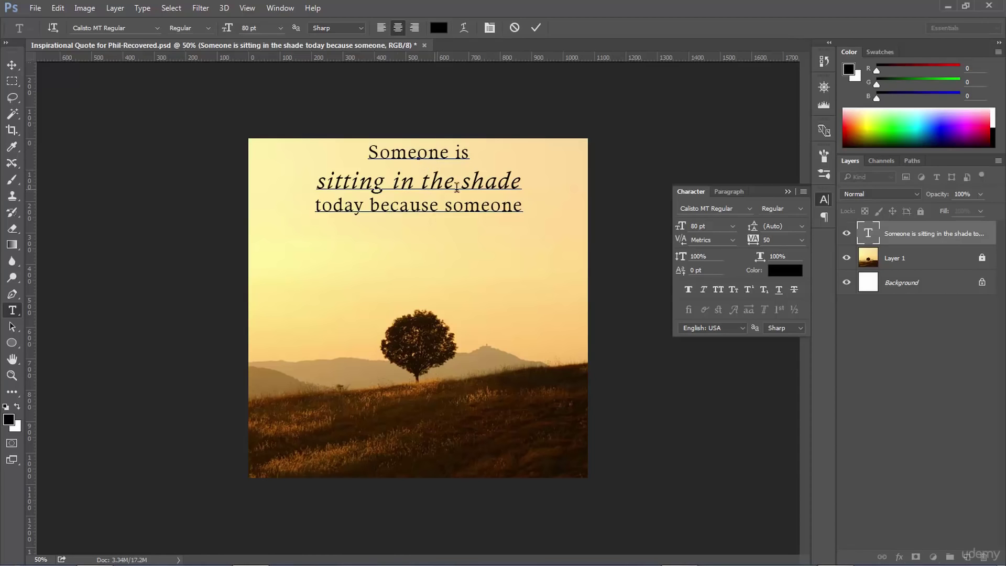
- Try 48 pt leading on the first two quote lines, set it to 80 pt instead, and commit the text
drag(524, 181, 353, 152)
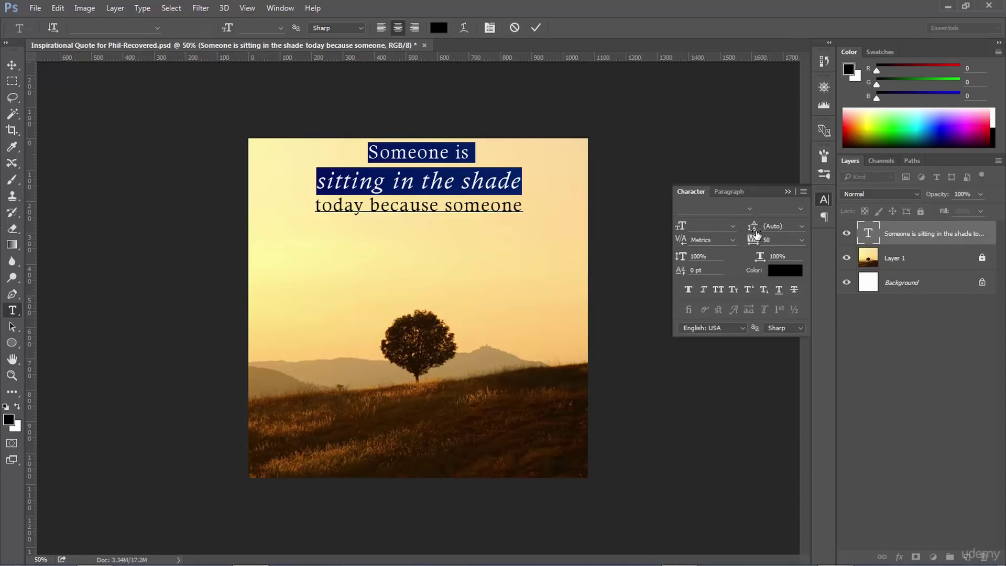
click(800, 226)
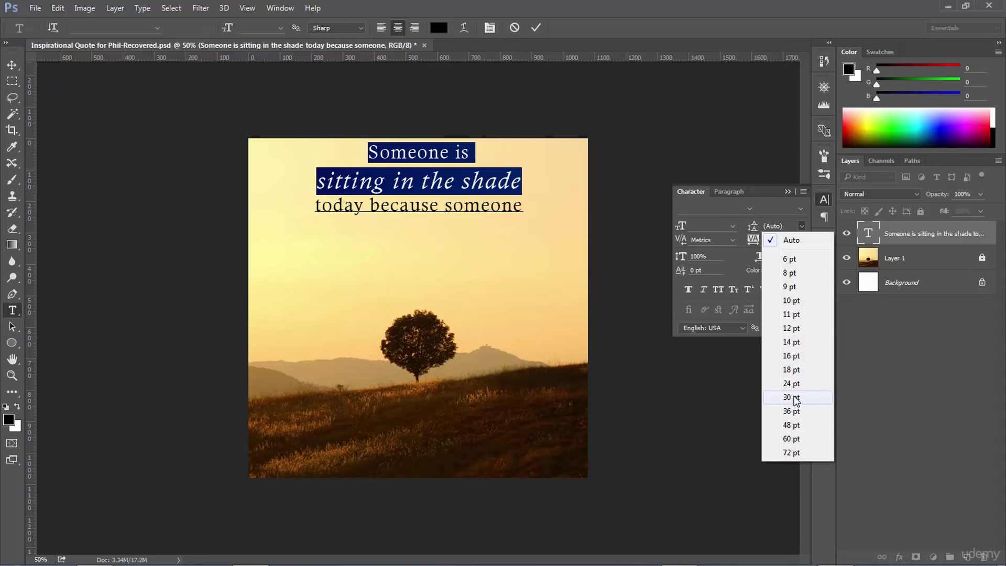
click(792, 425)
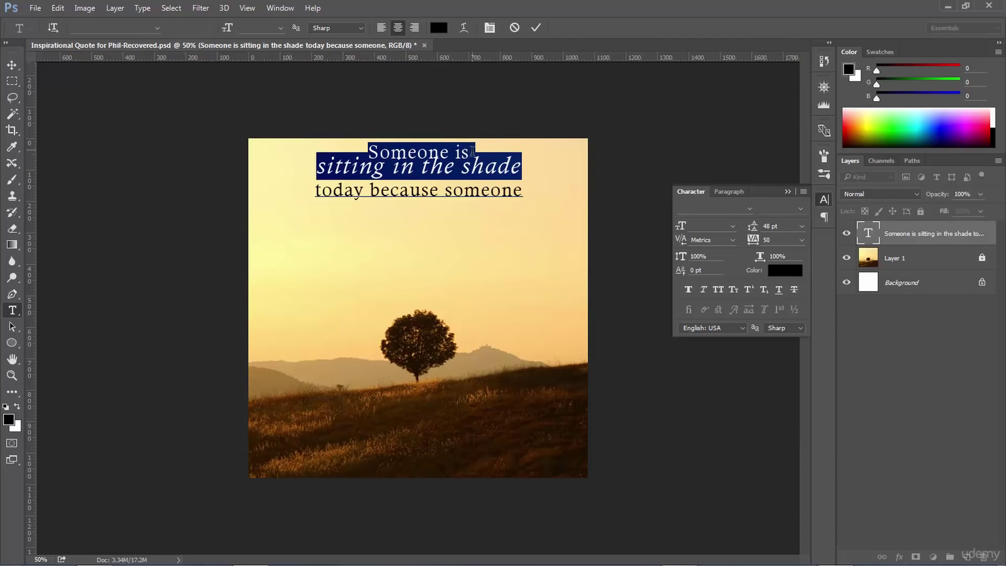
click(786, 223)
text(80)
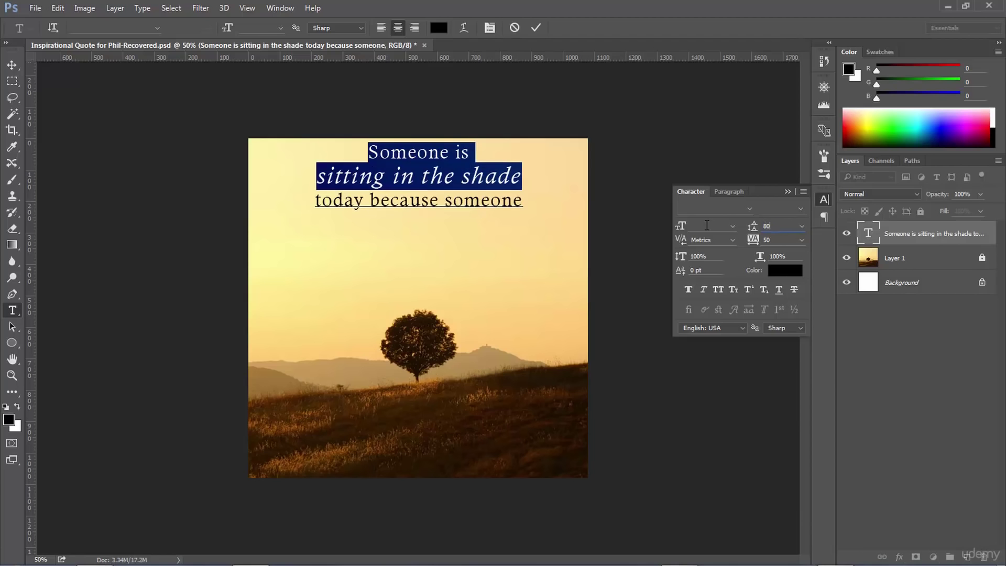
click(12, 65)
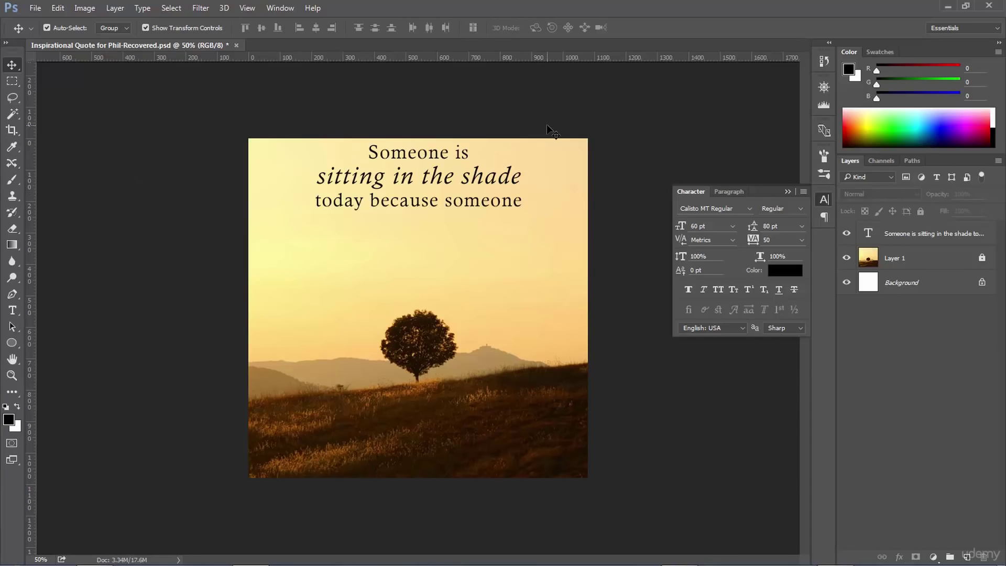
- Save the recovered document as a PSD over its original file in the Inspirational Quote folder, with Maximize Compatibility on
click(36, 8)
click(52, 147)
double_click(219, 131)
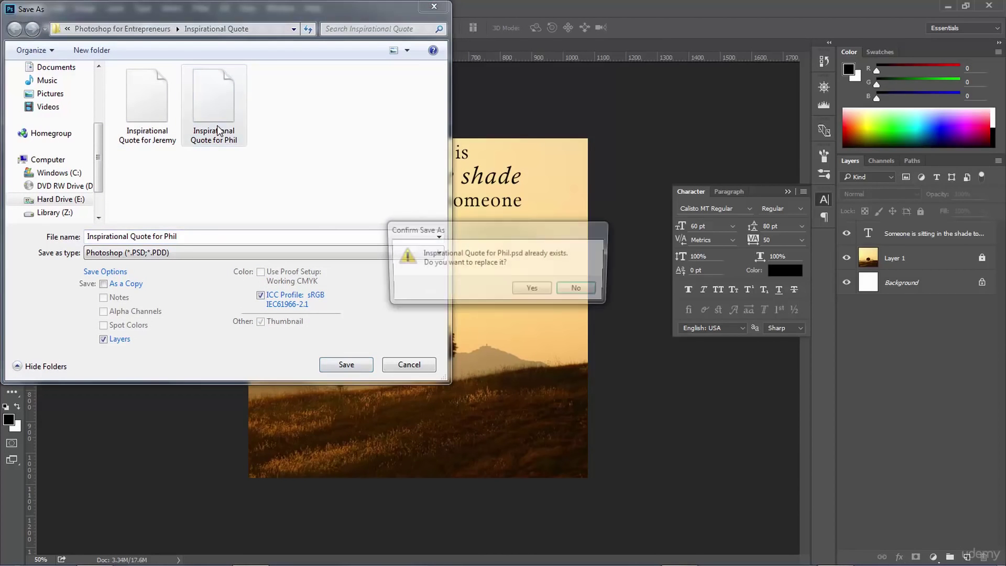
click(523, 288)
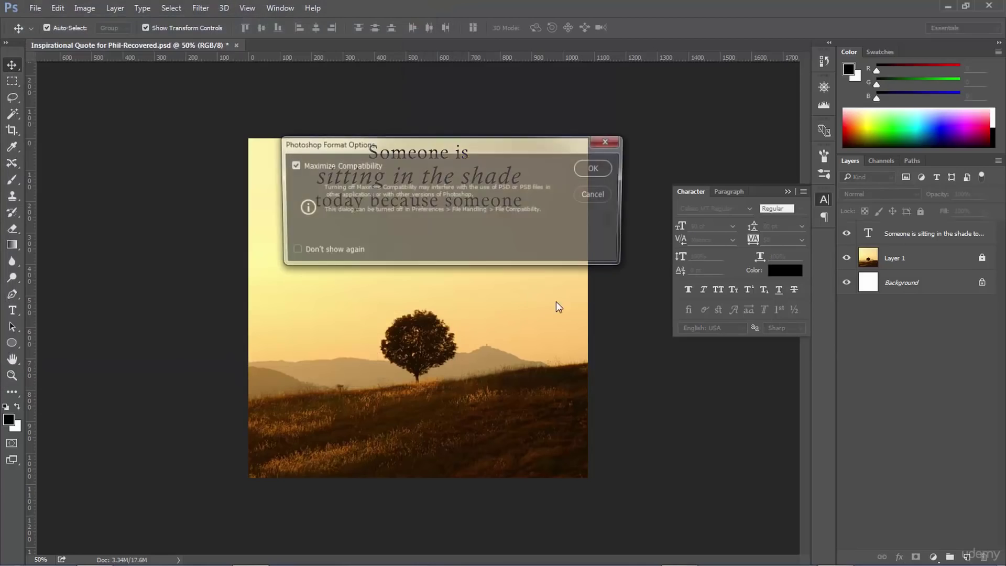
click(586, 167)
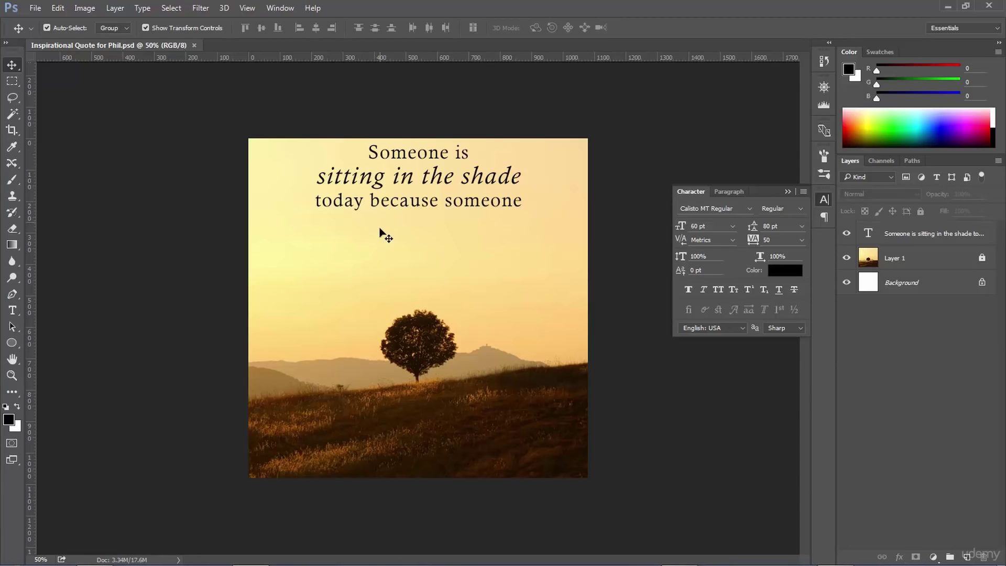
- Collapse the character settings and add a separate two-line text "planted / a tree" between the quote and the tree
click(787, 192)
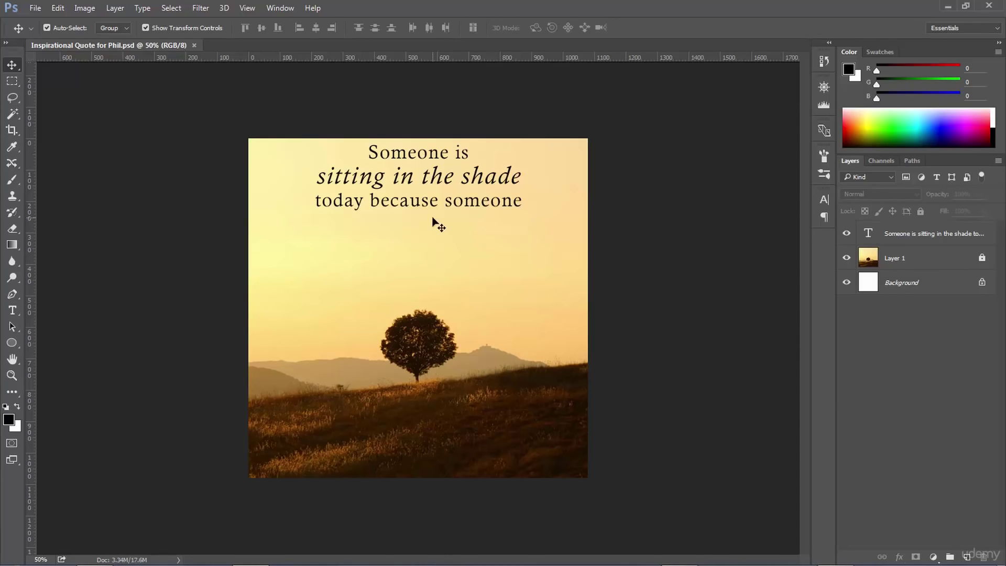
click(13, 310)
click(360, 269)
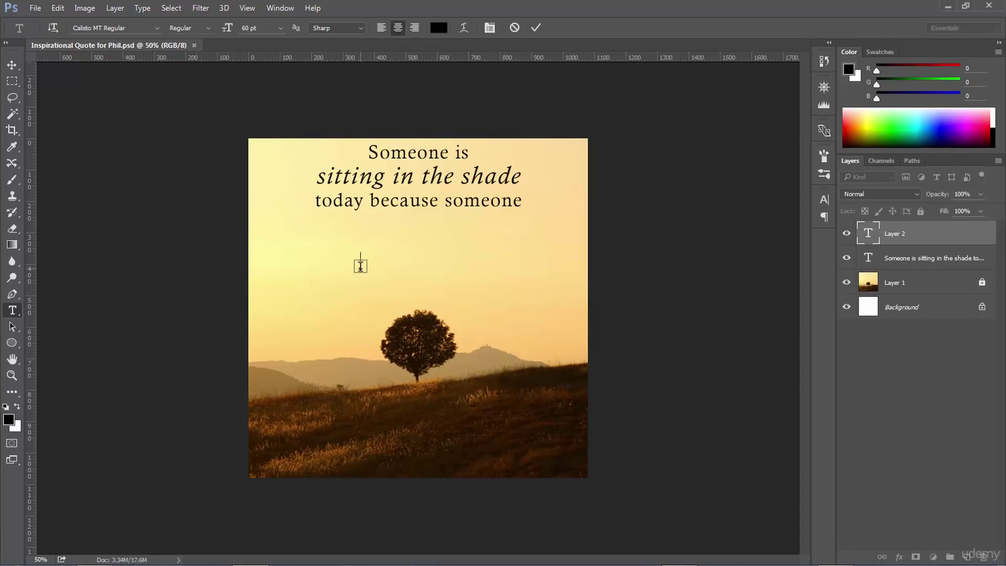
text(planted)
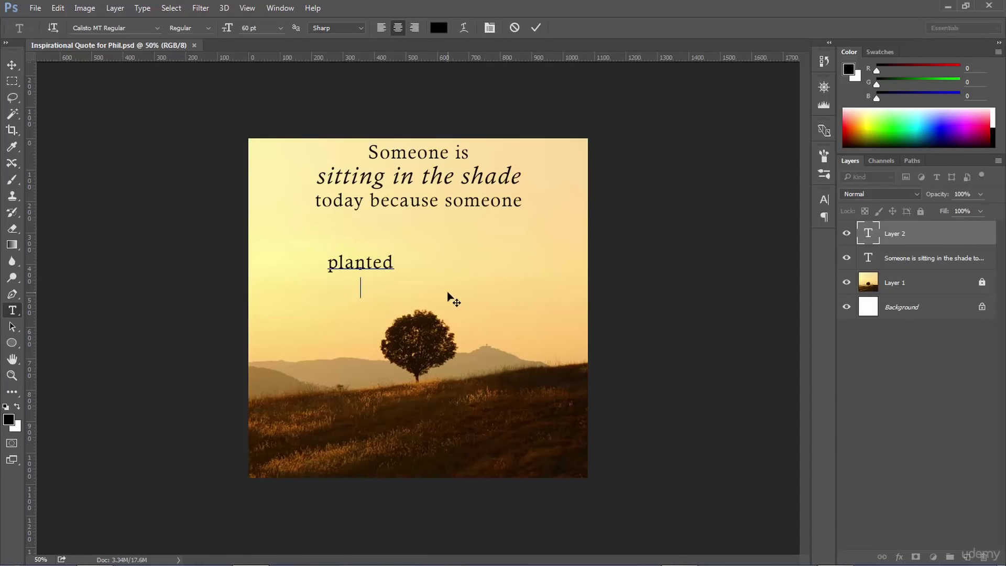
key(Return)
text(a tree)
- Set the font size of both lines of "planted / a tree" to 72 pt
drag(329, 260, 390, 282)
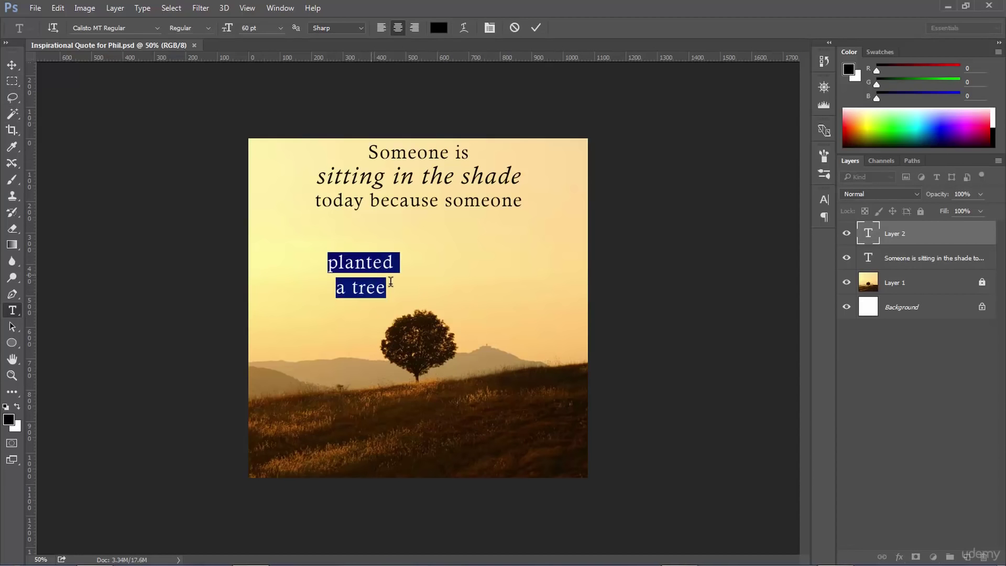
click(281, 28)
click(266, 253)
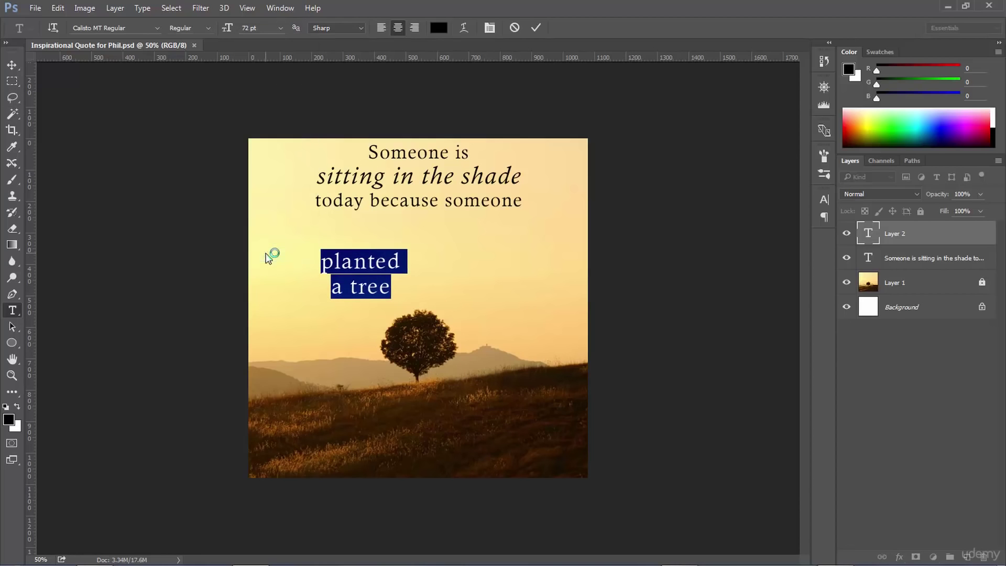
click(349, 253)
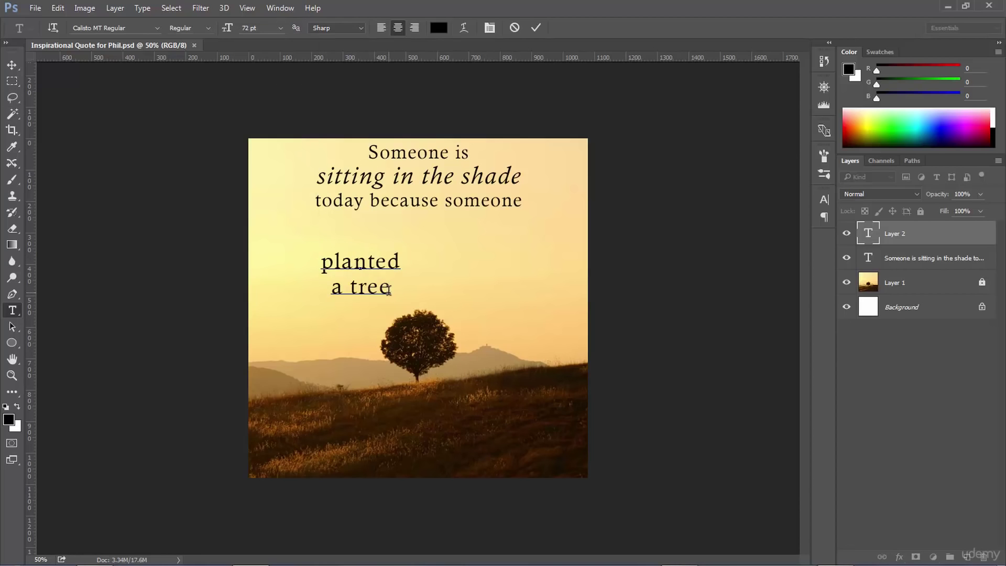
- Format all of the "planted / a tree" text as 96 pt Bold
key(ctrl+a)
click(208, 29)
click(247, 27)
click(226, 28)
text(96)
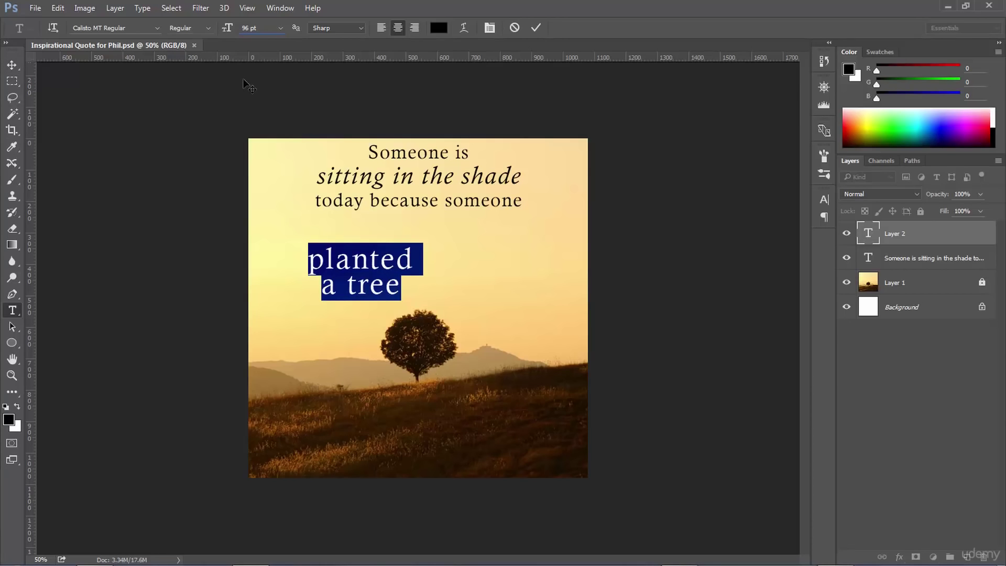
click(208, 26)
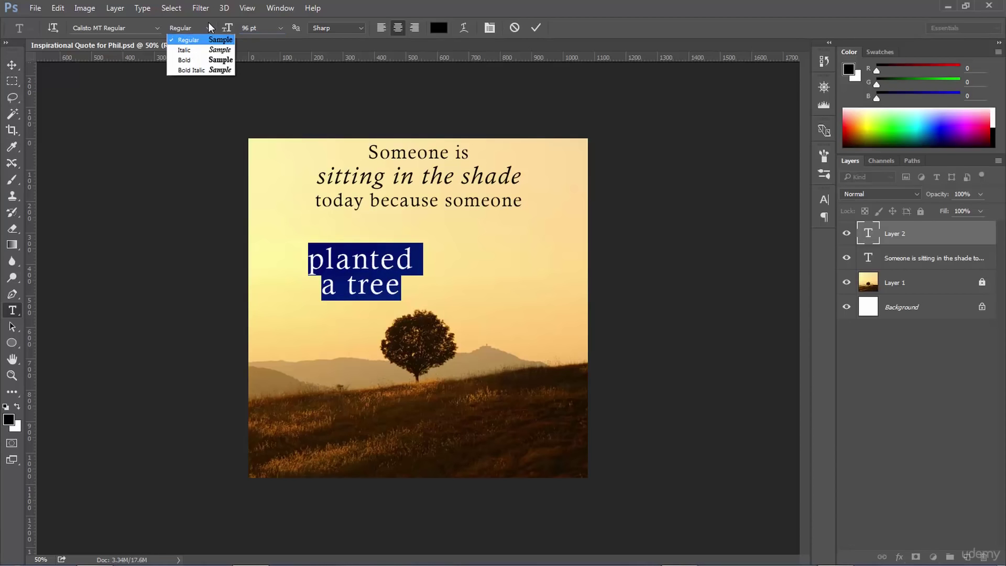
click(198, 60)
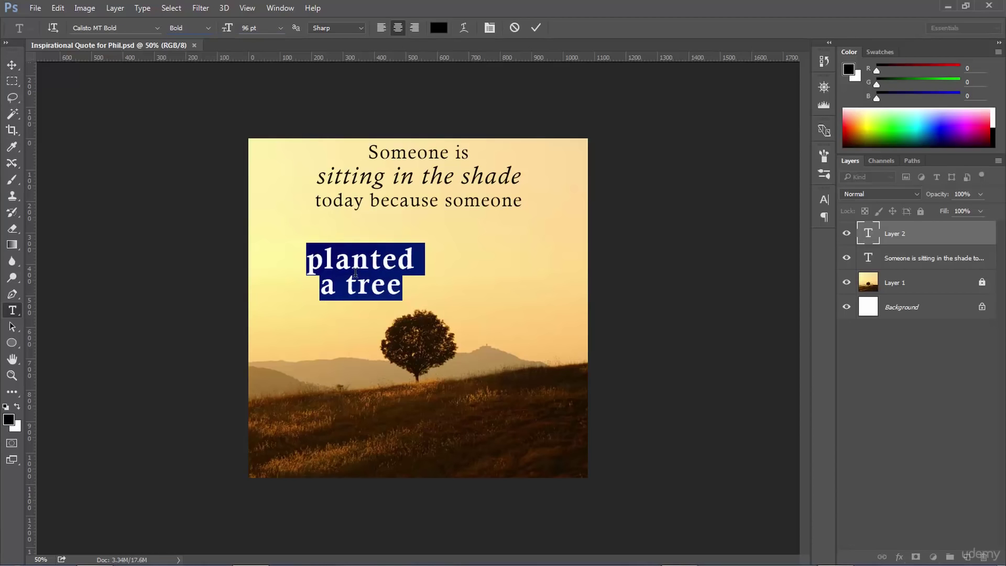
click(371, 286)
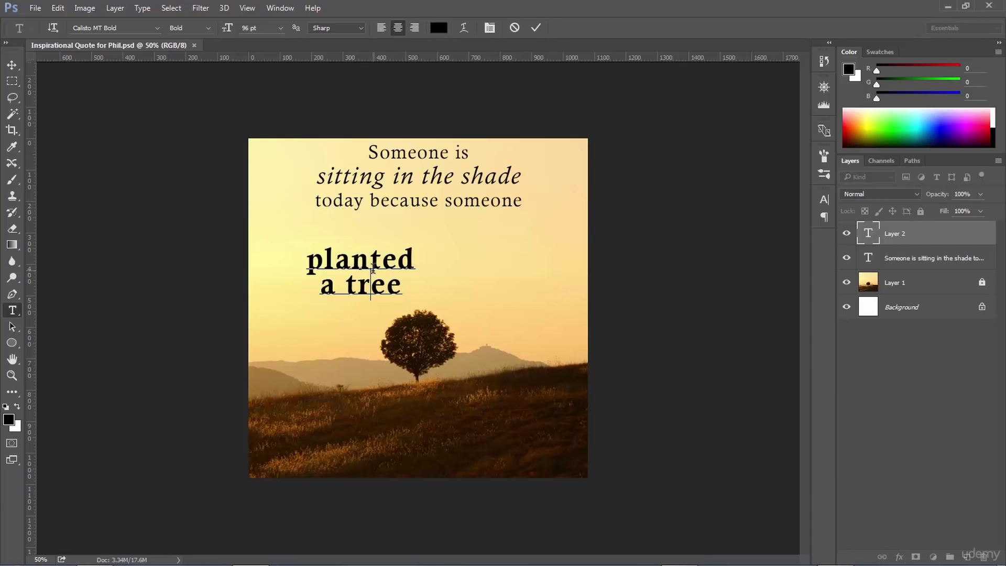
- Place a vertical guide near the middle of "planted", try right alignment on "a tree", left-align that line instead, and commit the text
drag(31, 120, 367, 167)
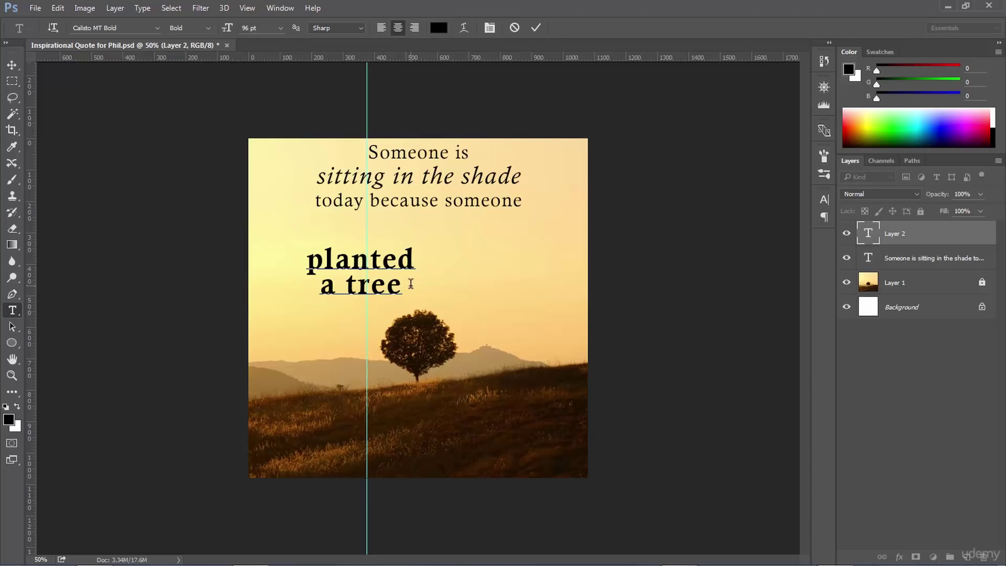
drag(405, 287, 320, 286)
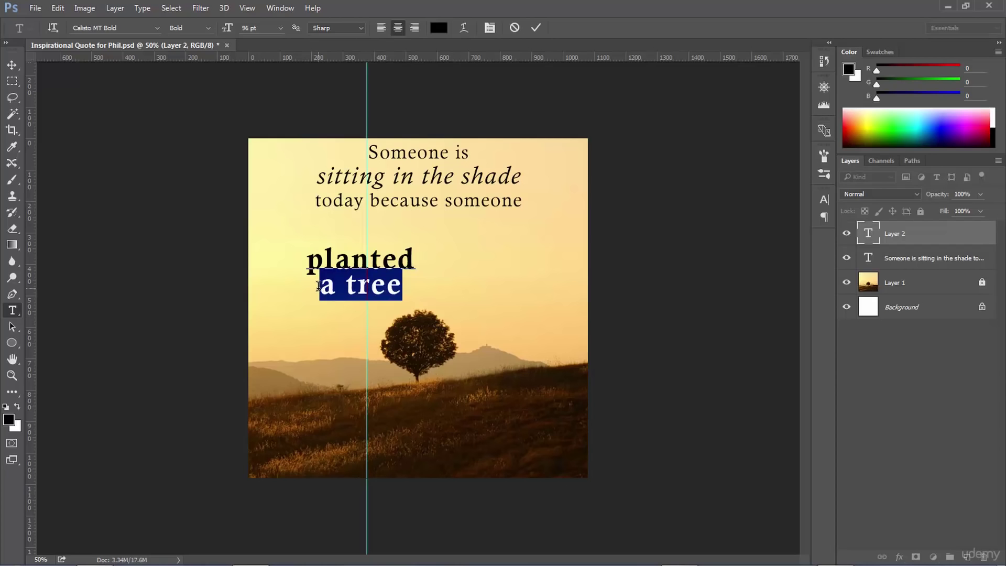
click(381, 27)
click(414, 28)
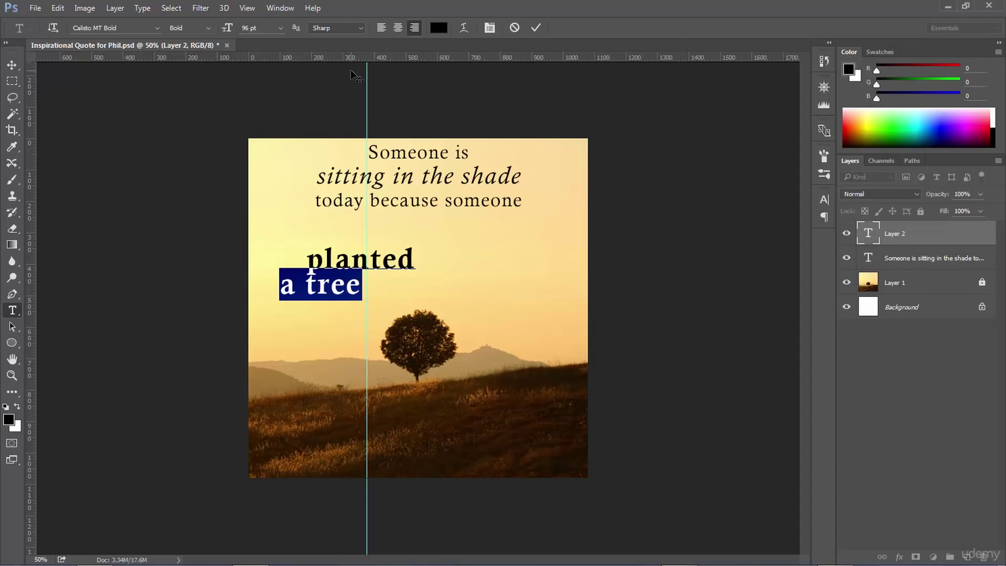
click(385, 25)
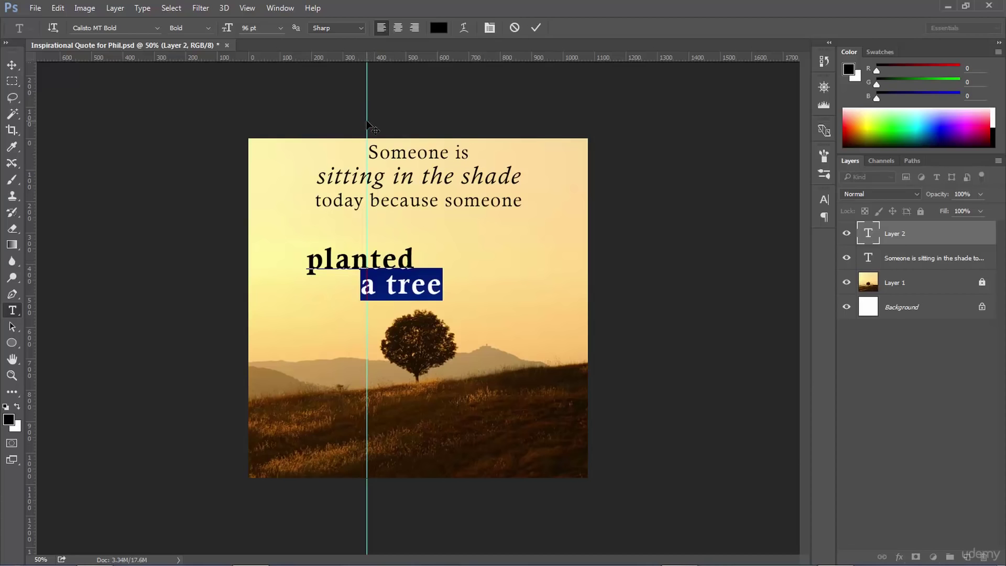
click(12, 64)
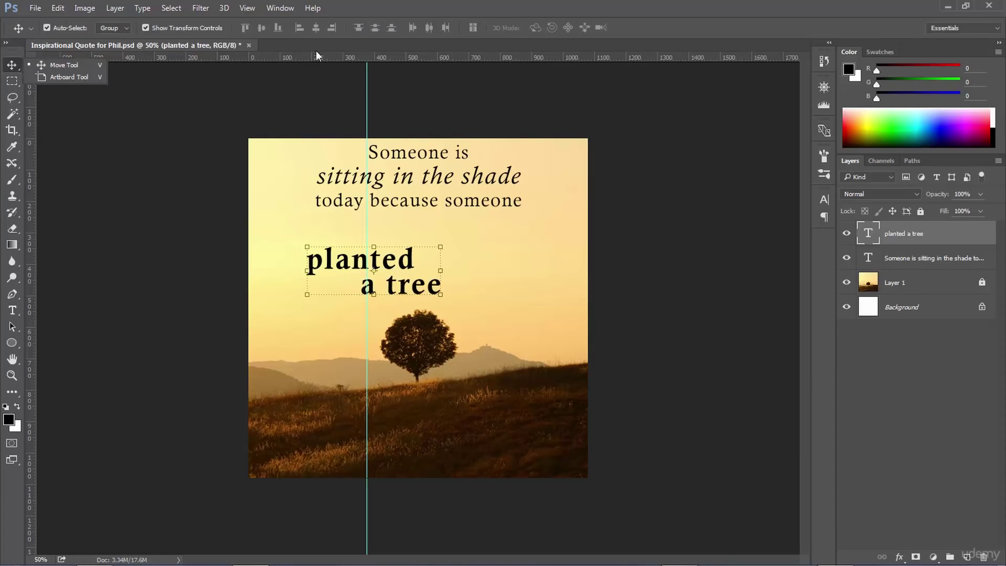
- Hide the guide and move the "planted / a tree" text up so it is centered beneath the quote lines
click(372, 105)
key(ctrl+semicolon)
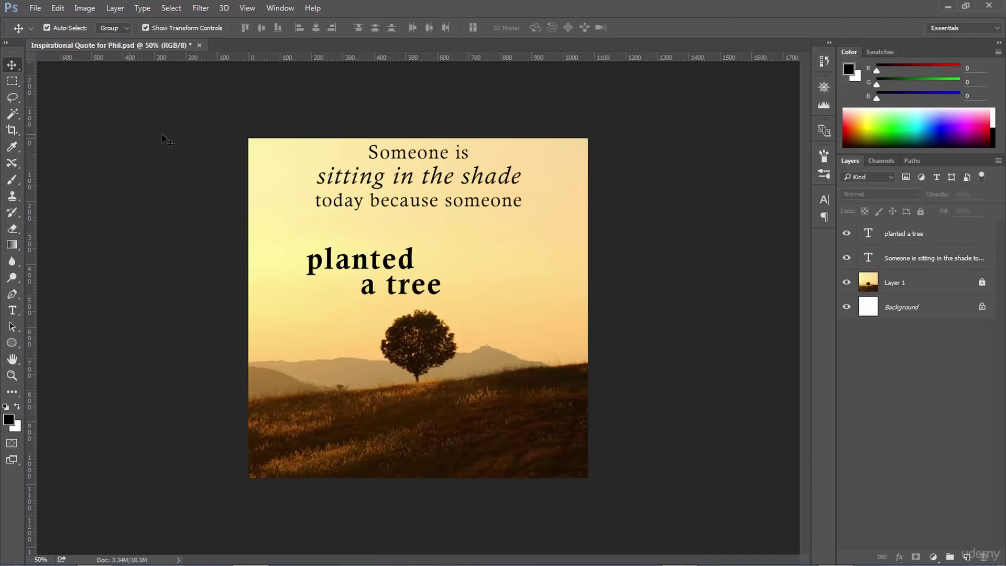
click(903, 234)
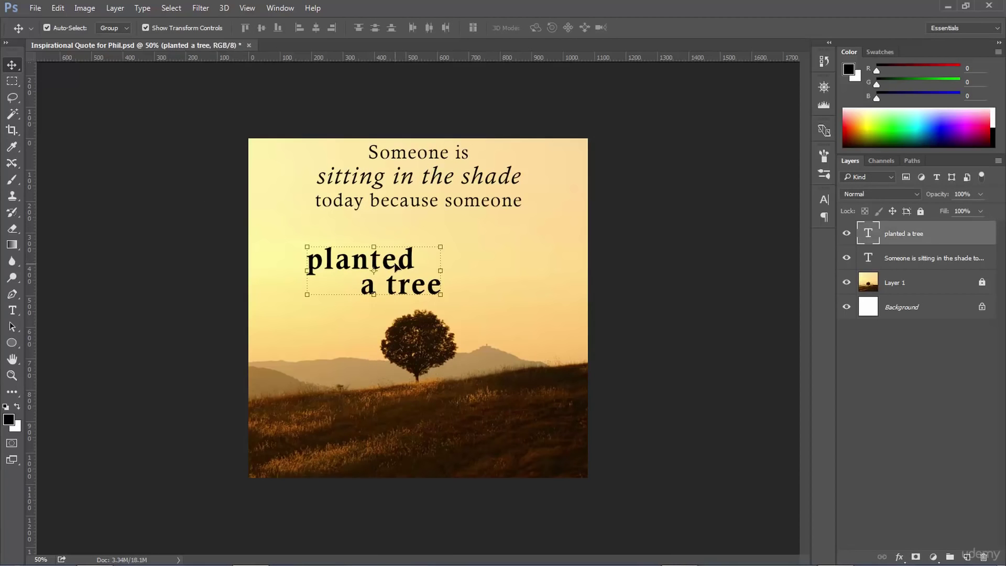
drag(397, 263, 448, 245)
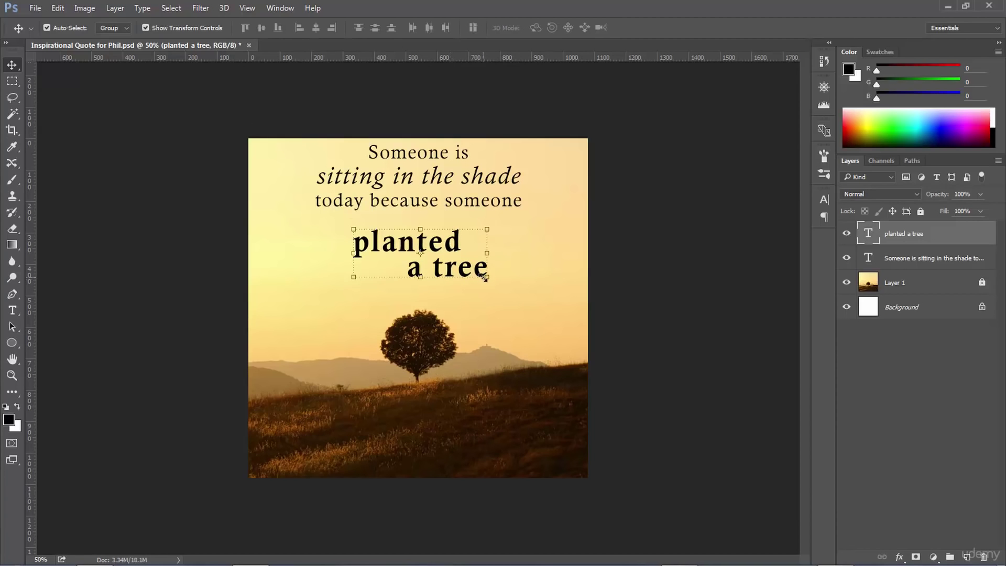
- Scale "planted / a tree" to about 122%, tilt it about 6.8° counterclockwise to match the hill slope, and place it between quote and tree
key(ctrl+t)
drag(489, 284, 525, 319)
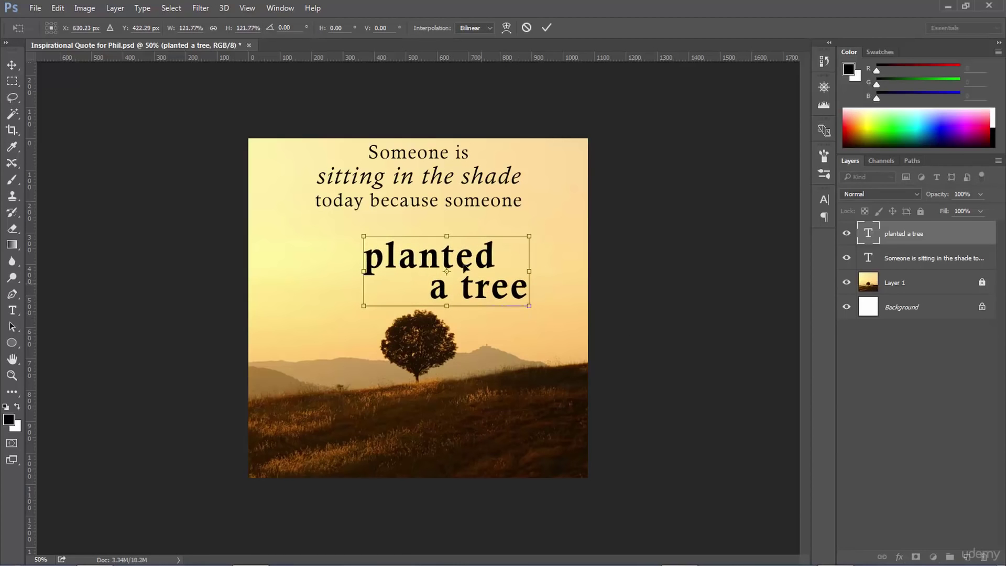
drag(452, 267, 424, 378)
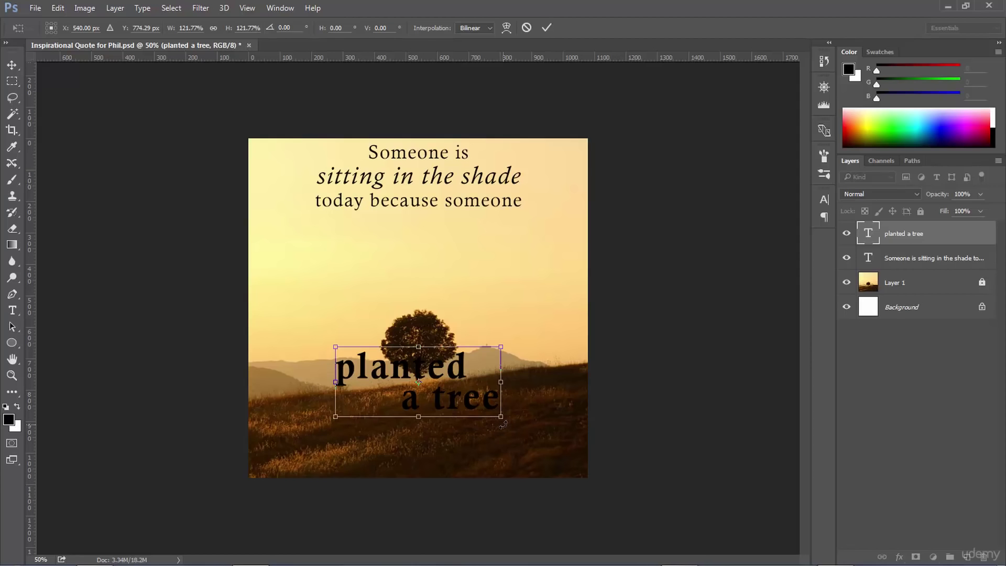
drag(503, 424, 512, 416)
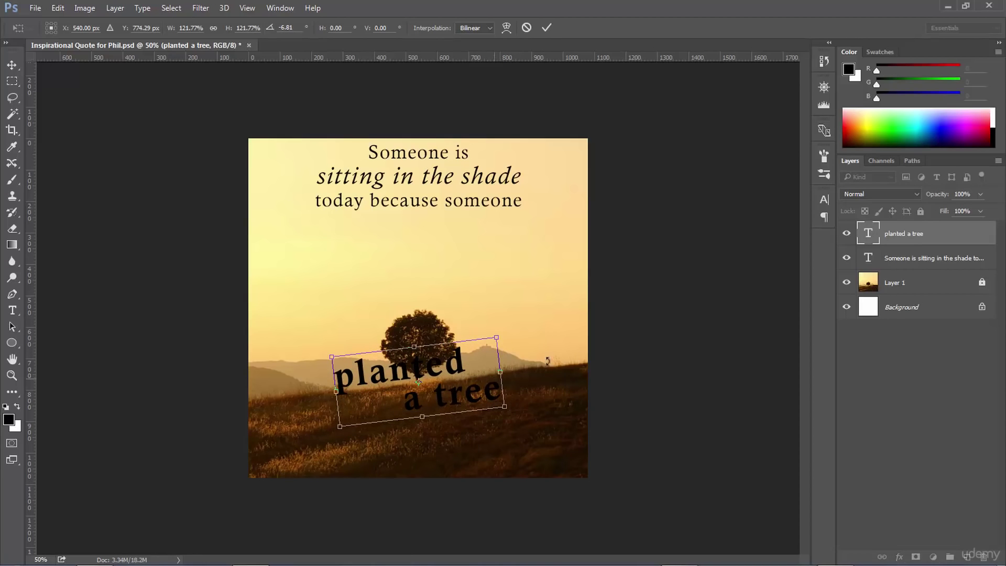
drag(444, 375, 445, 250)
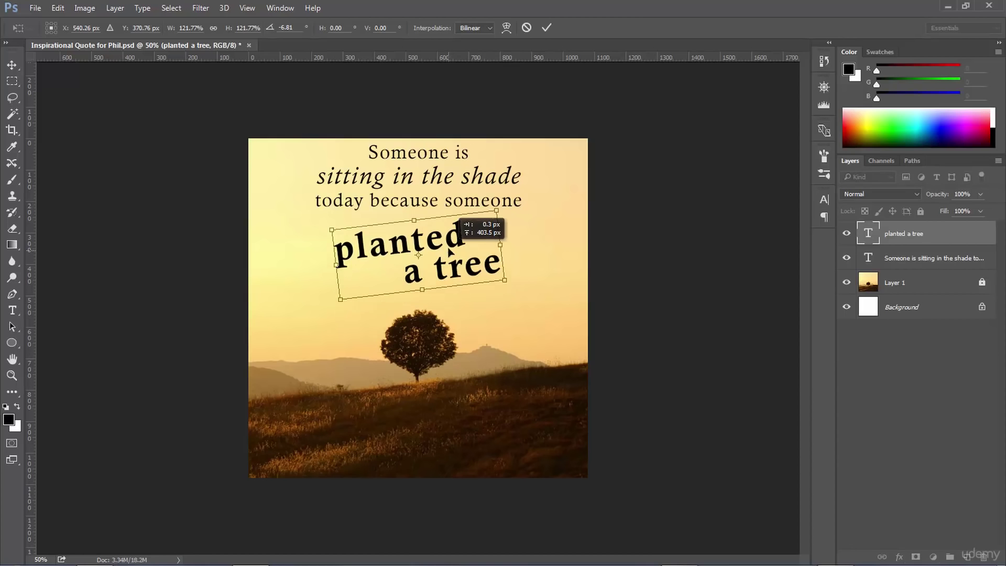
- Enlarge the tilted "planted / a tree" text to about 148%, reposition it just above the tree, and apply the transformation
drag(503, 282, 541, 290)
drag(476, 278, 463, 281)
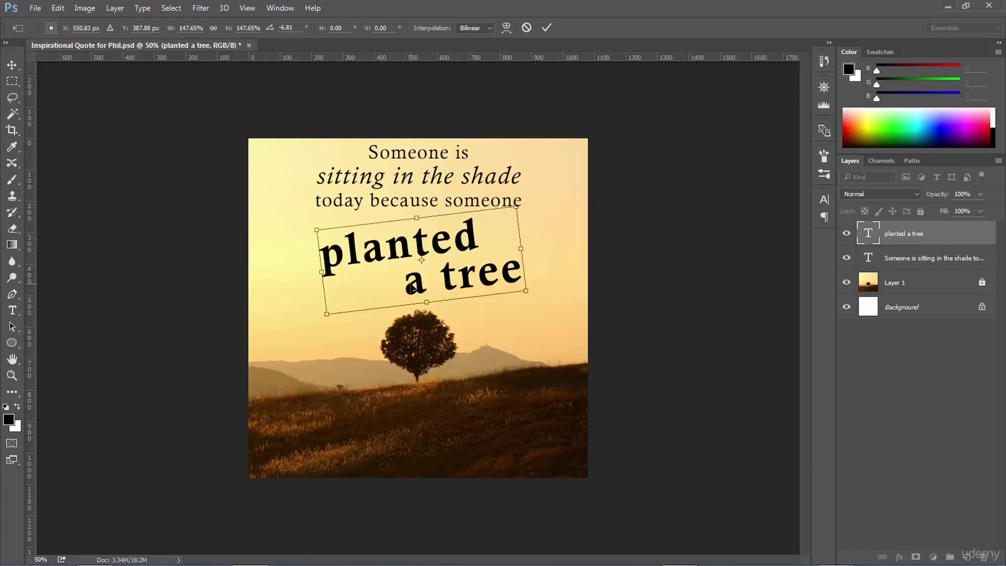
click(13, 310)
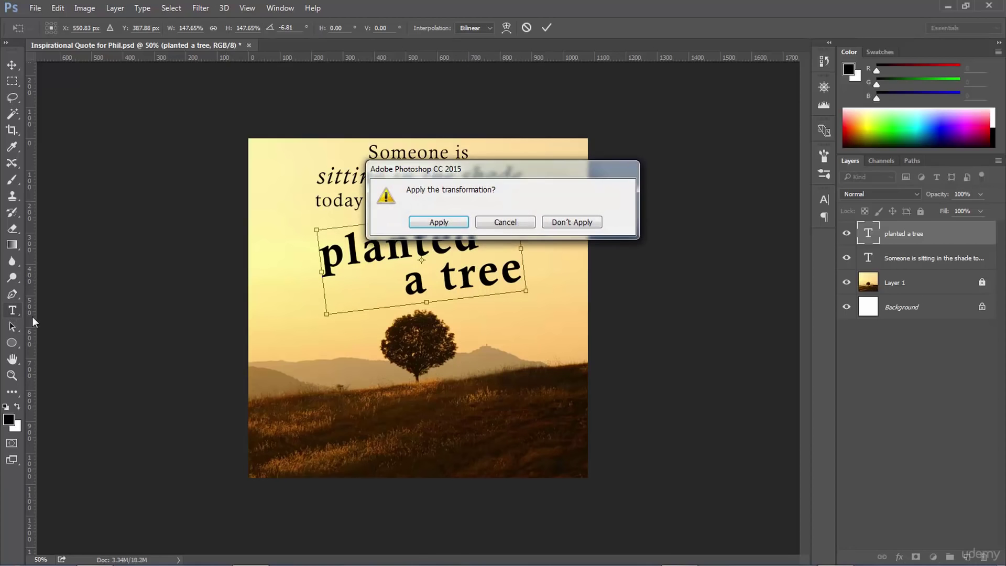
click(446, 223)
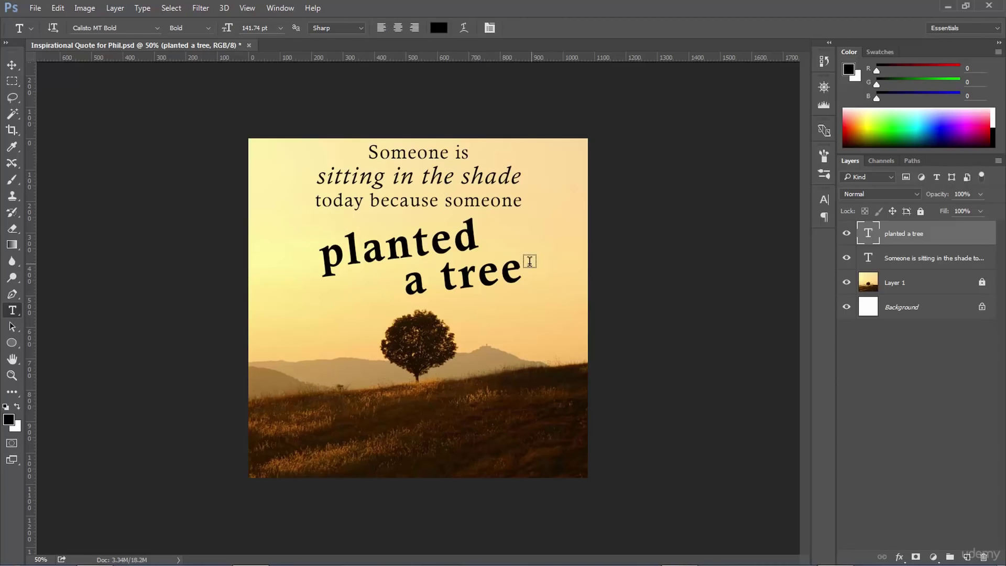
- Tighten the leading of both "planted / a tree" lines, trying 72 pt and settling on 96 pt
drag(524, 269, 321, 251)
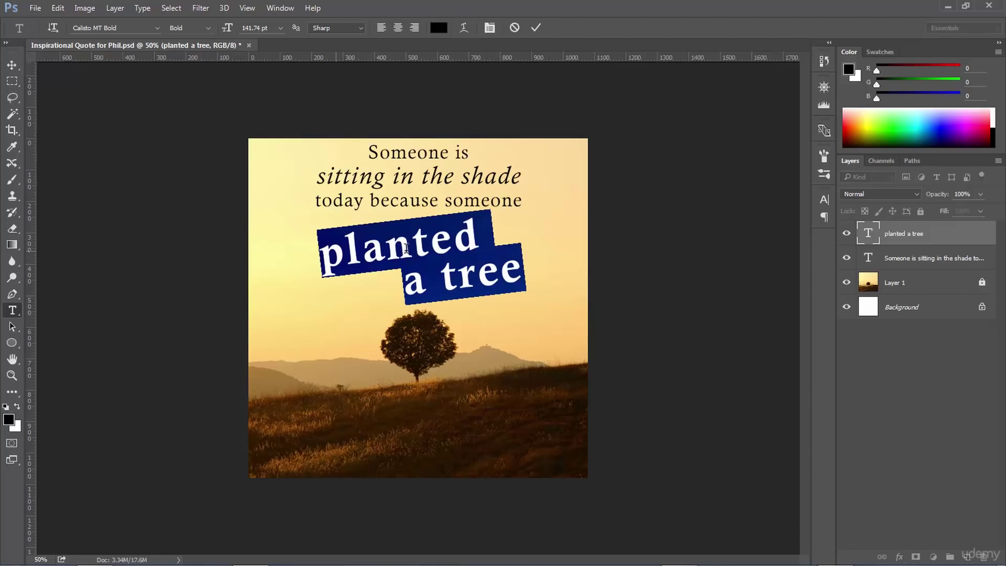
click(823, 217)
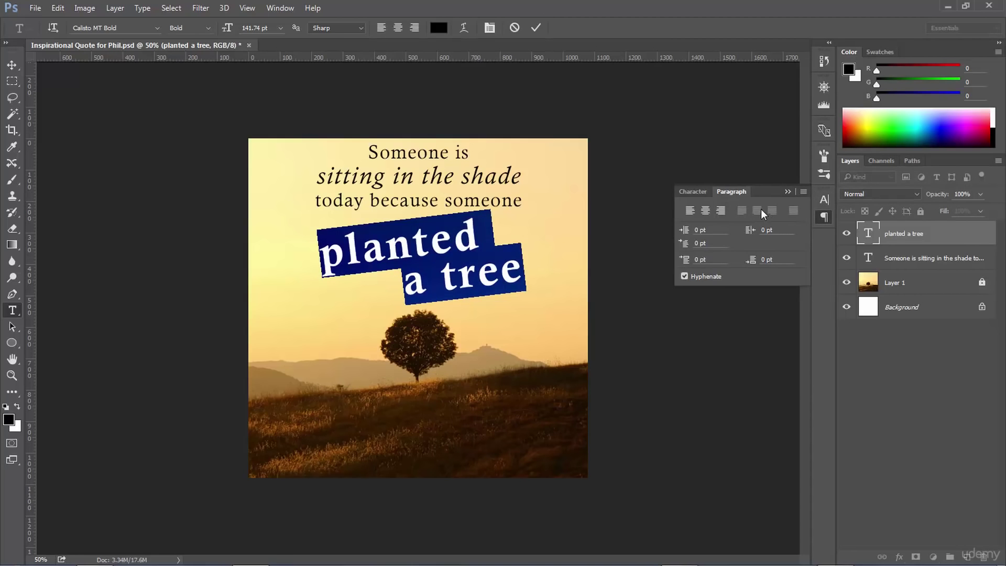
click(687, 192)
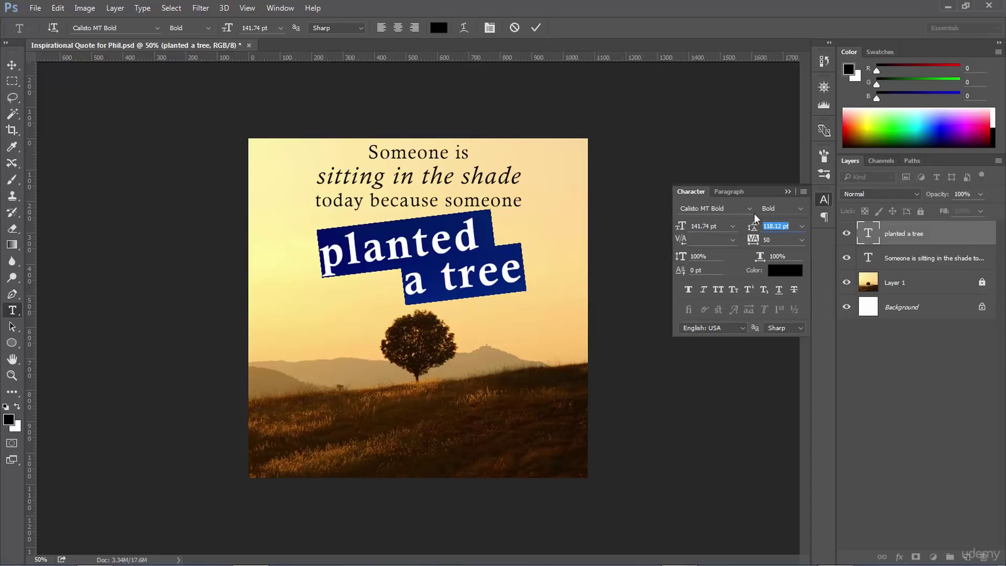
click(801, 226)
click(800, 454)
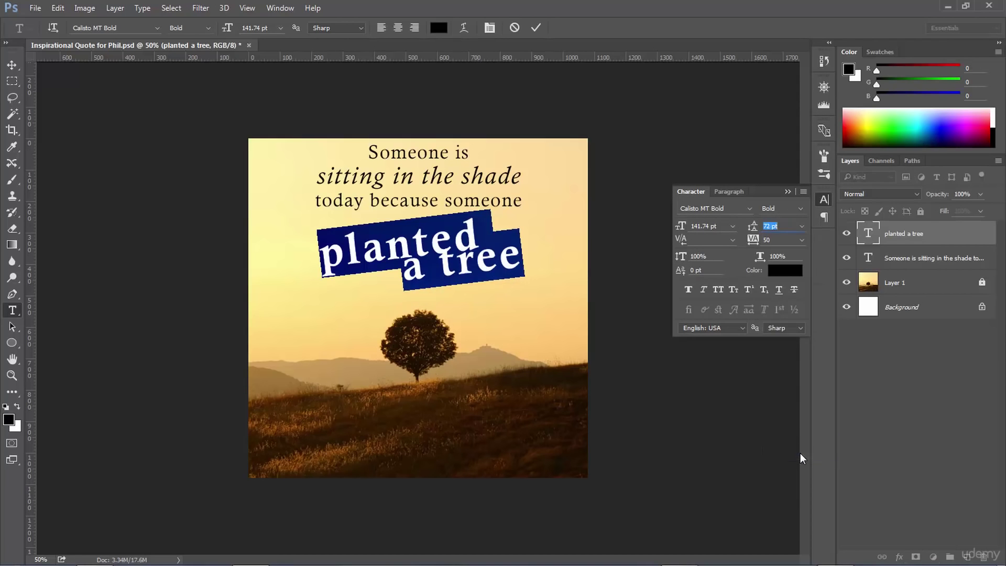
text(96)
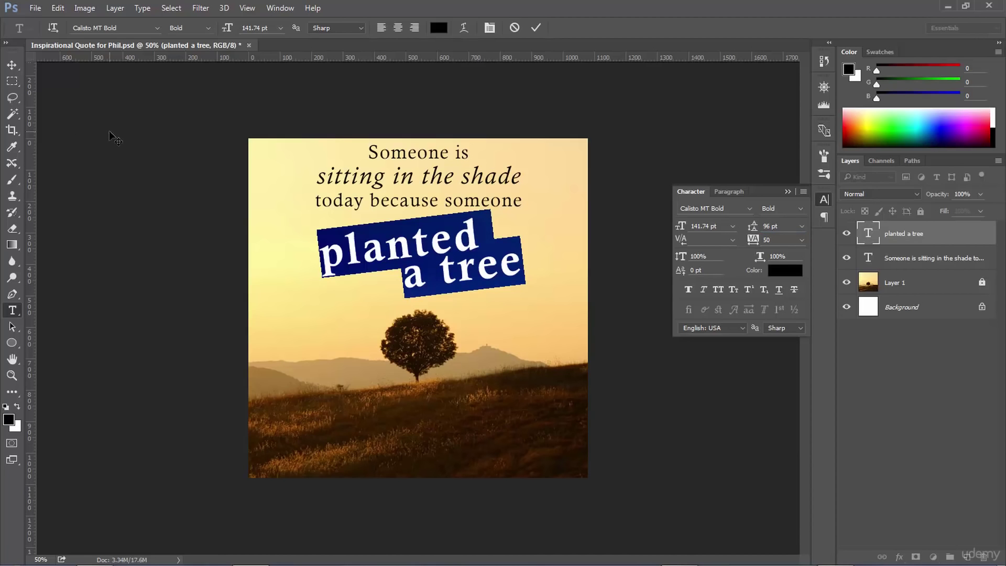
- Commit the text, then scale "planted / a tree" up to about 107% and reposition it between the quote and the tree
click(11, 64)
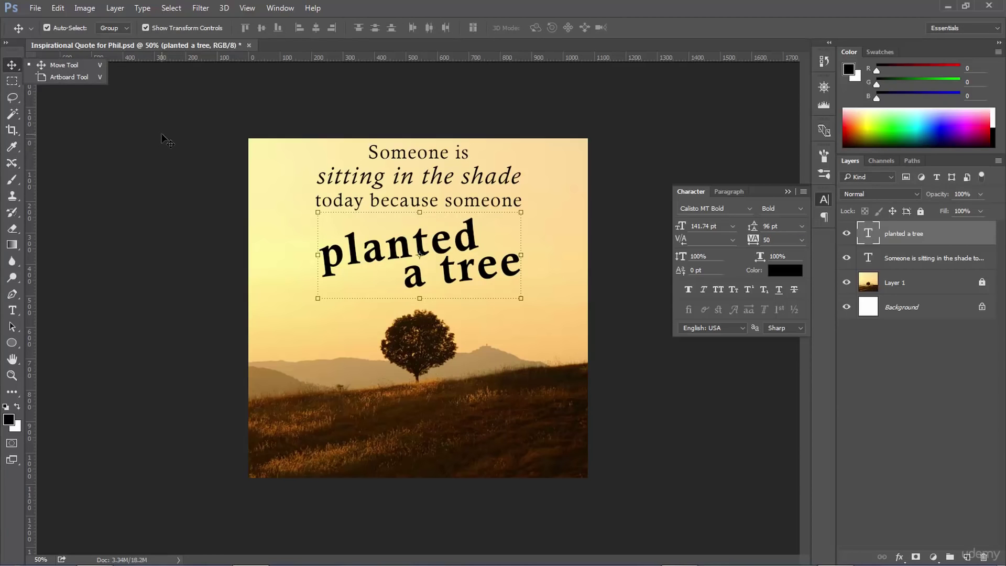
drag(518, 299, 550, 318)
drag(498, 278, 486, 266)
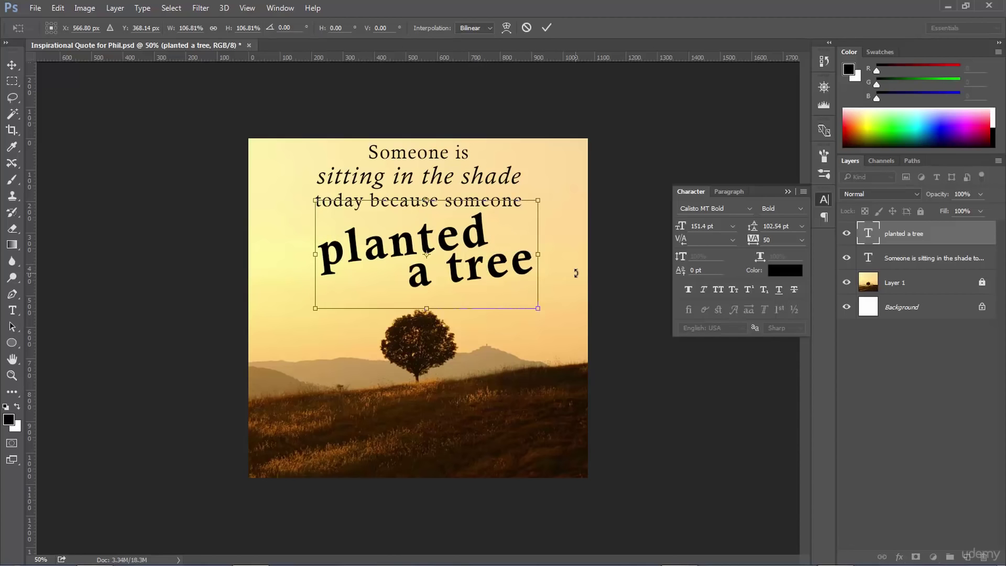
key(Return)
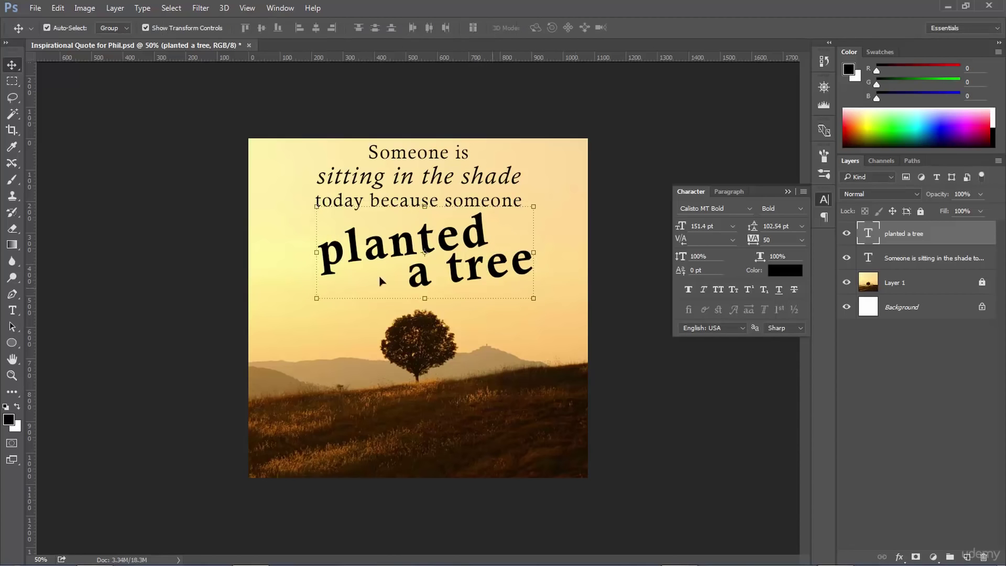
- Add a separate horizontal text "a long time ago." starting at the top of the tree
click(12, 310)
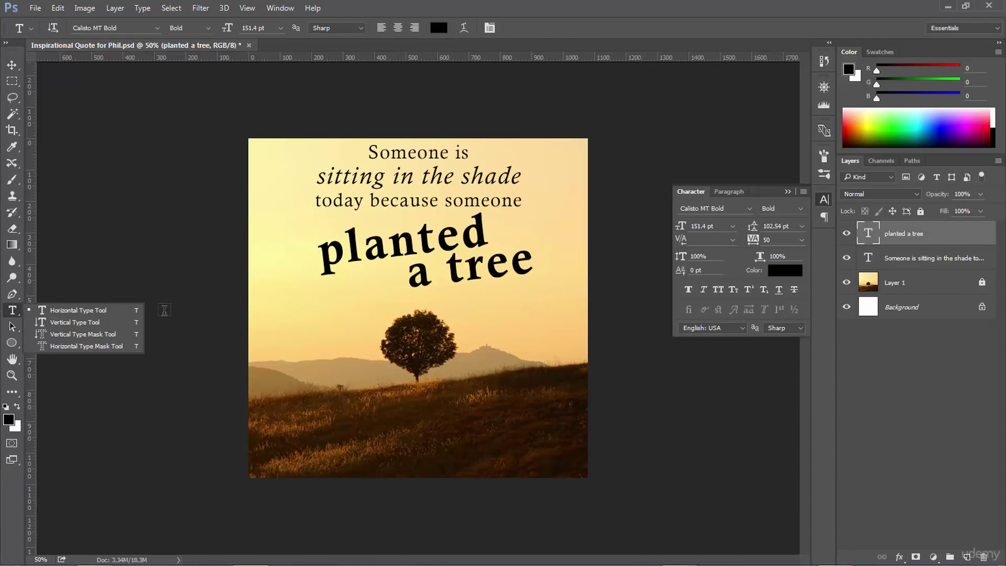
click(111, 312)
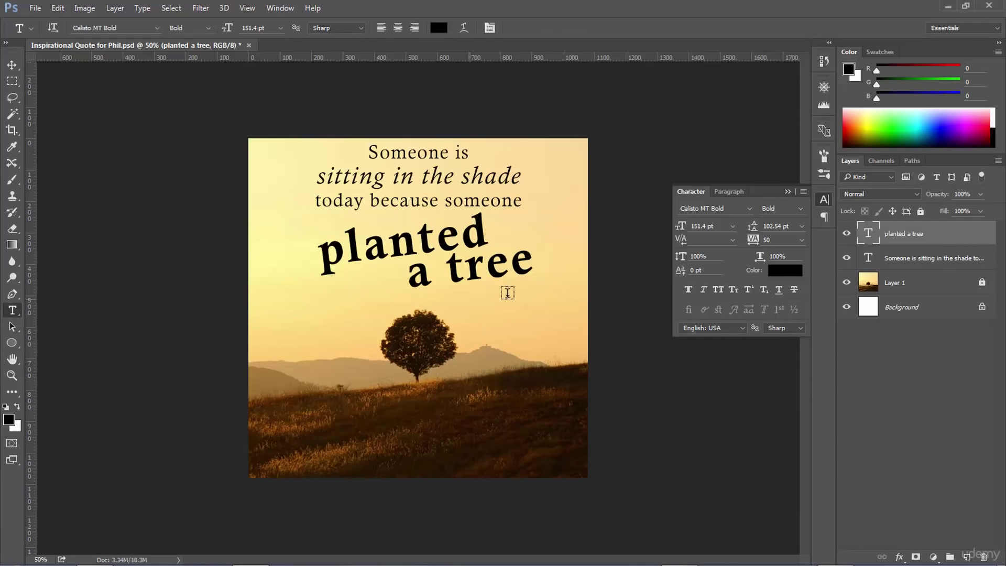
click(424, 319)
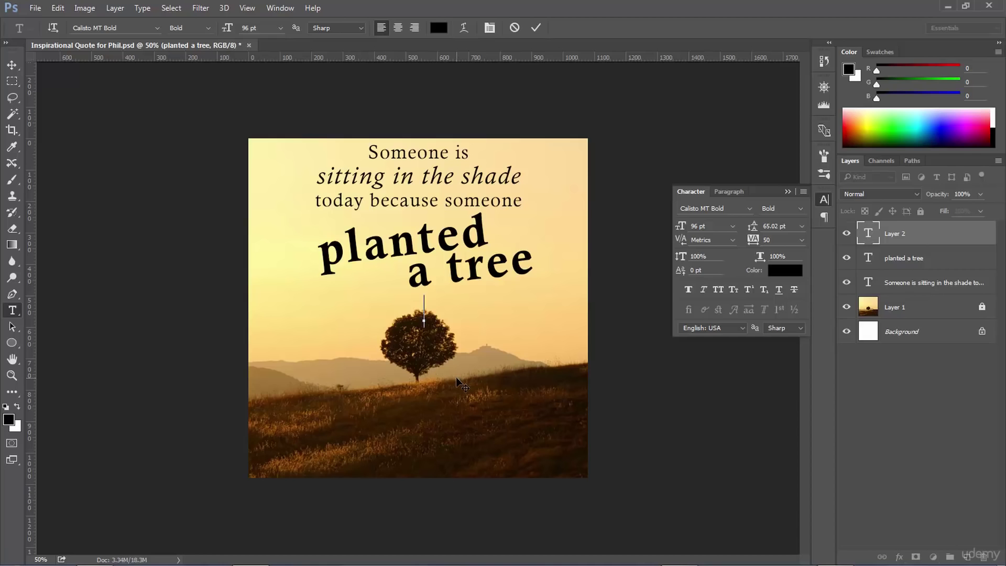
text(a long time ago)
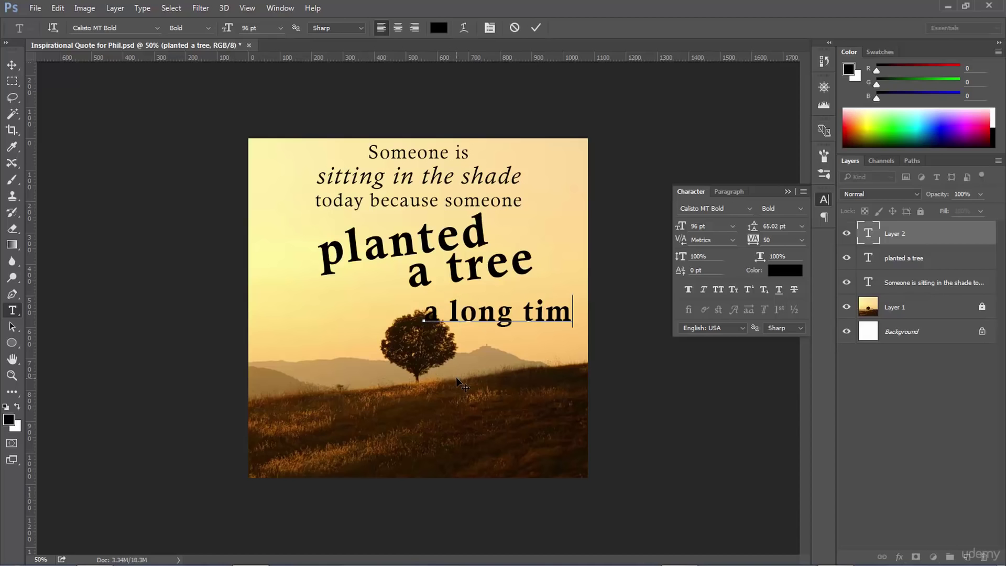
- Format the whole "a long time ago." text as Regular at 60 pt
triple_click(421, 308)
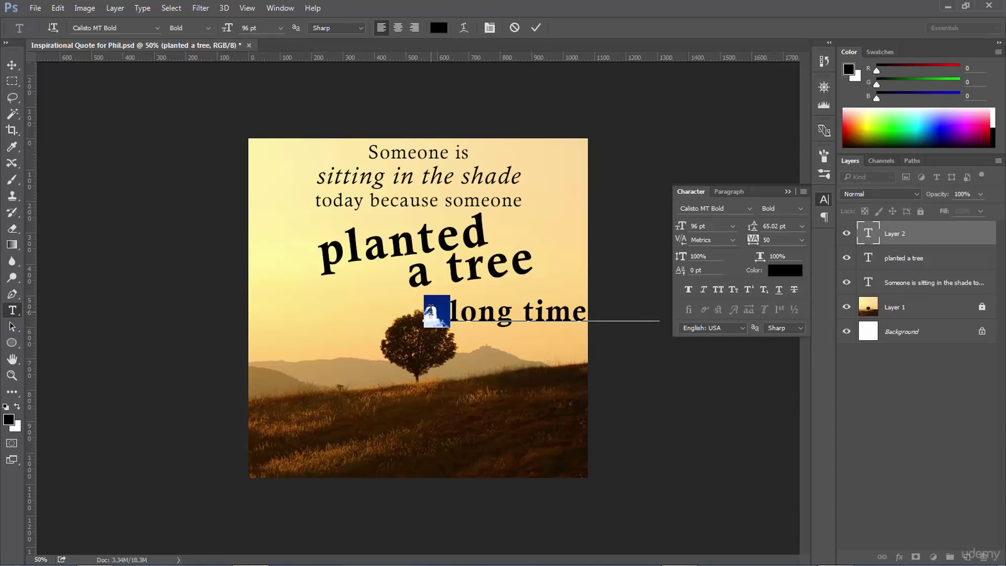
click(208, 24)
click(209, 39)
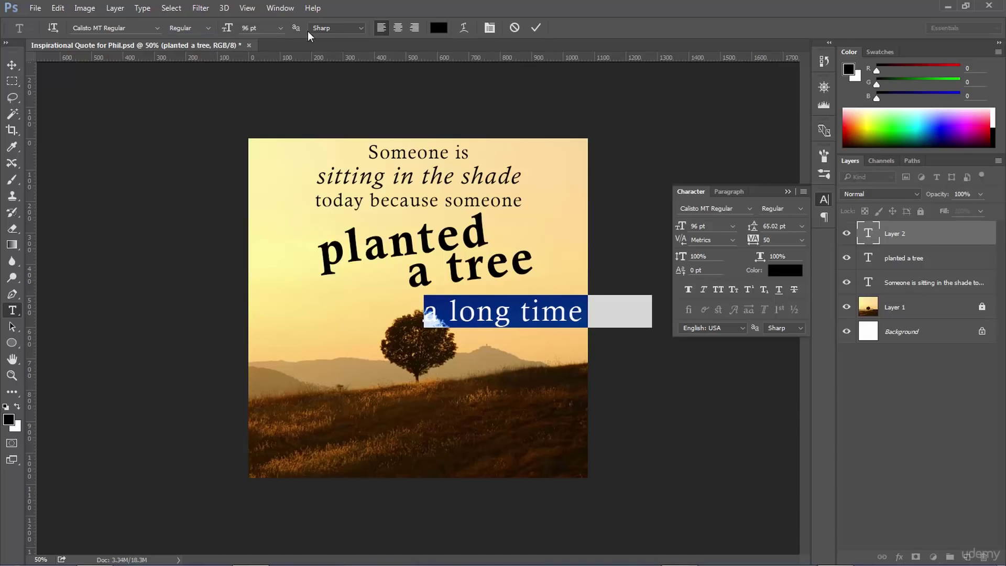
click(281, 27)
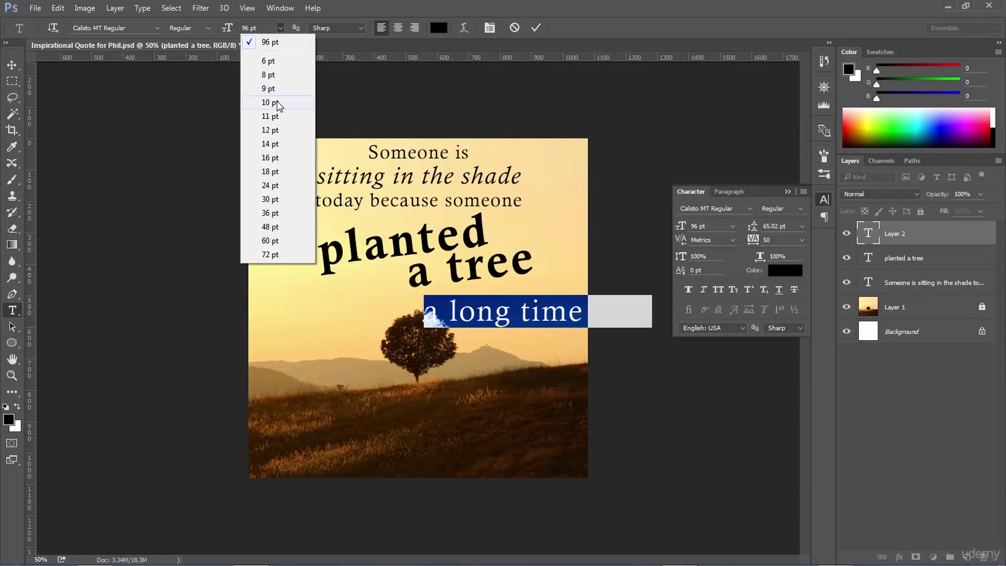
click(270, 241)
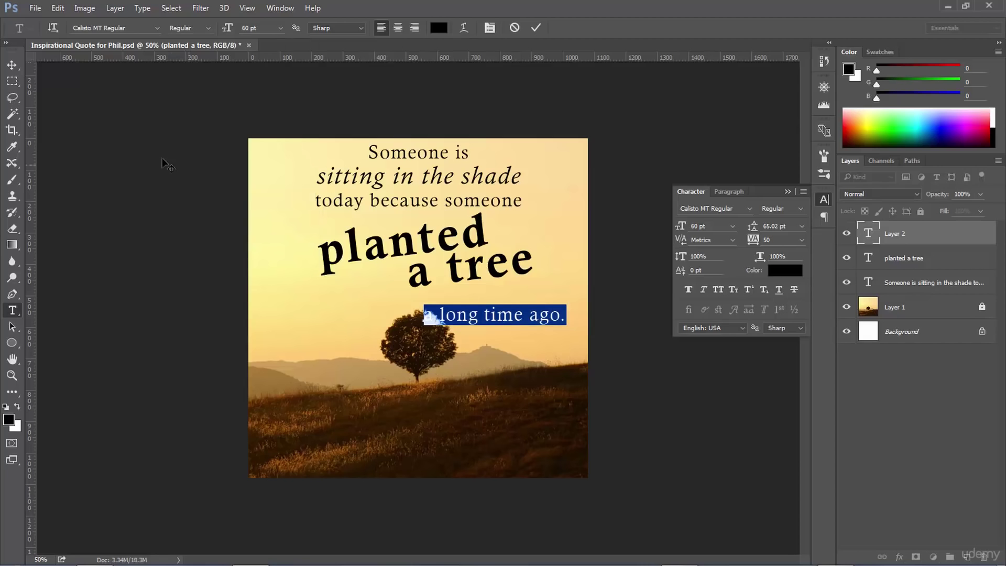
- Move "a long time ago." directly under "a tree", rotate it about 7.75° counterclockwise to match the tilt, and apply the transformation
click(11, 64)
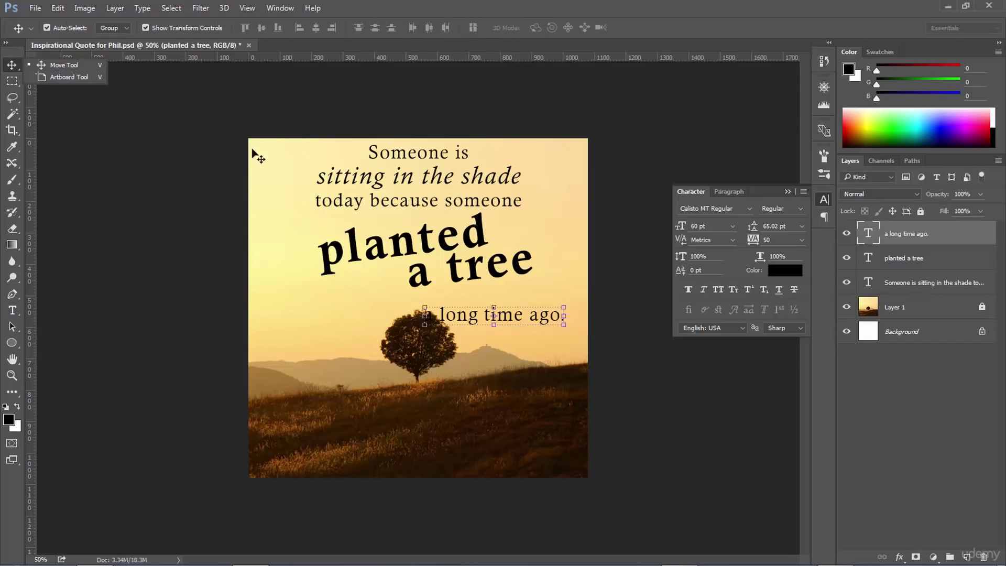
drag(463, 316, 446, 298)
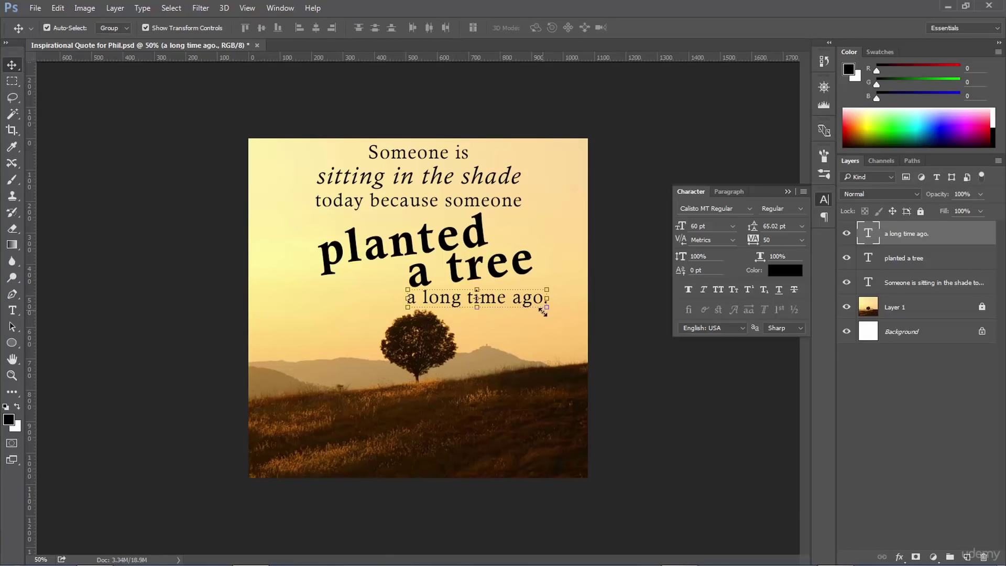
drag(554, 315, 535, 290)
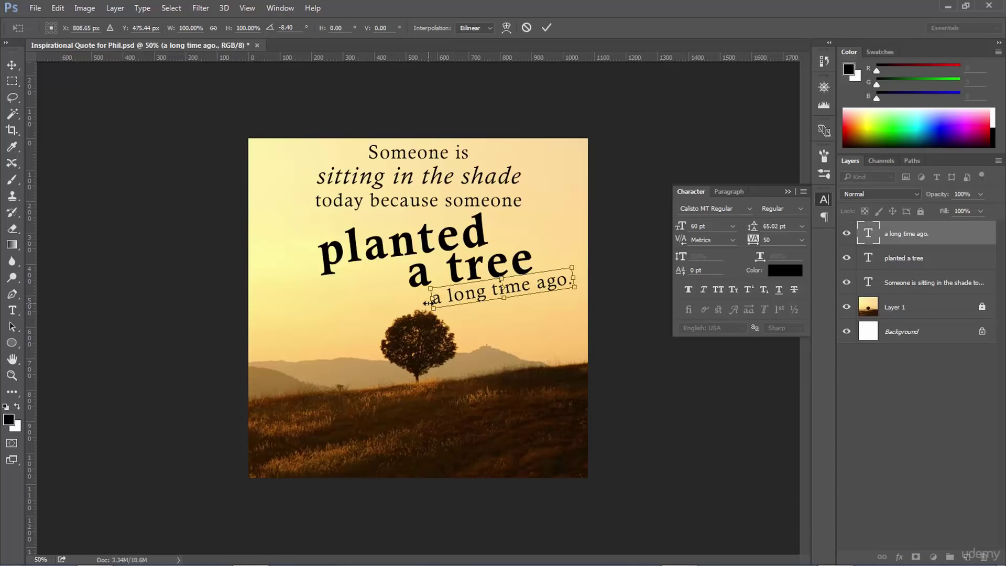
key(shift+Up)
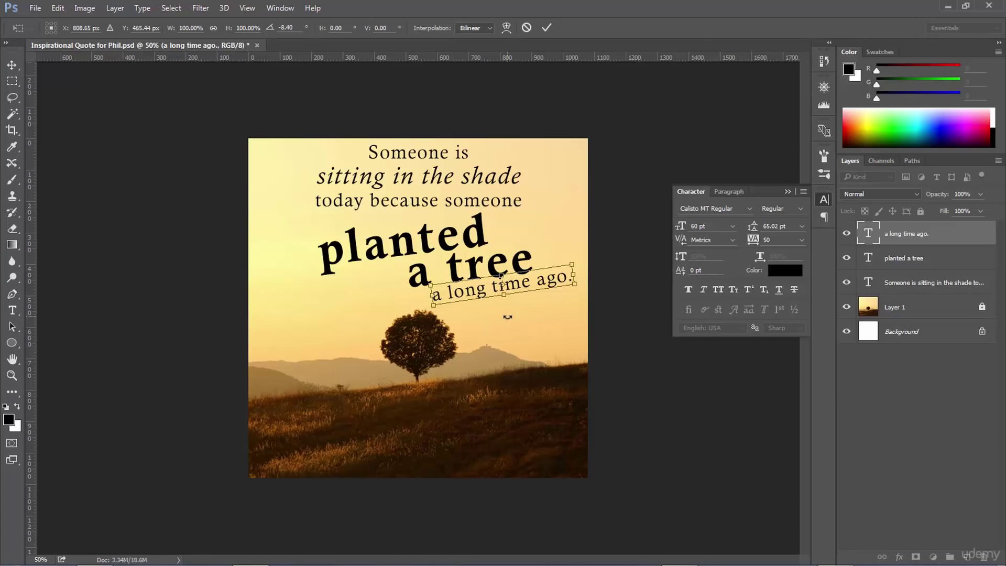
drag(588, 288, 583, 290)
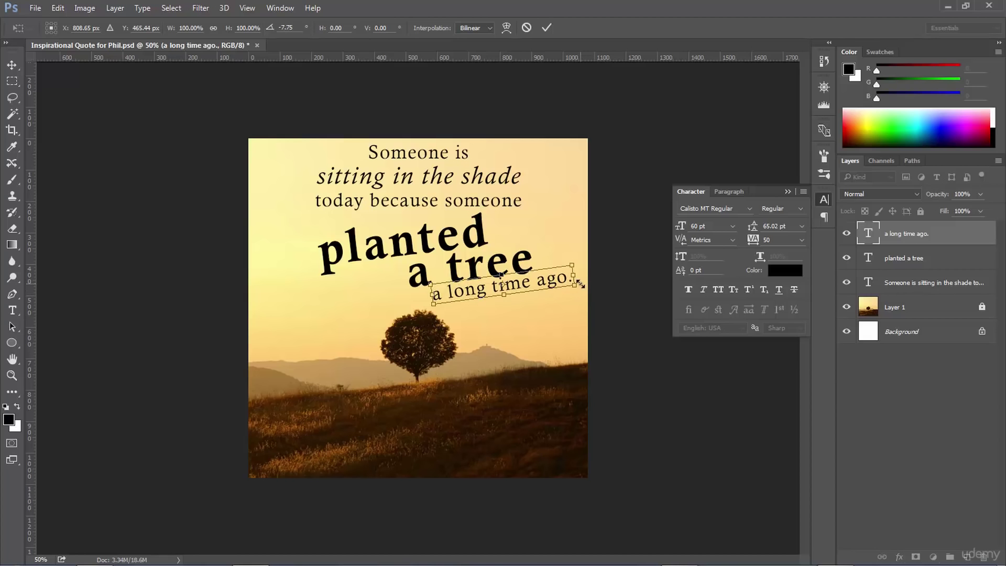
click(11, 311)
click(440, 220)
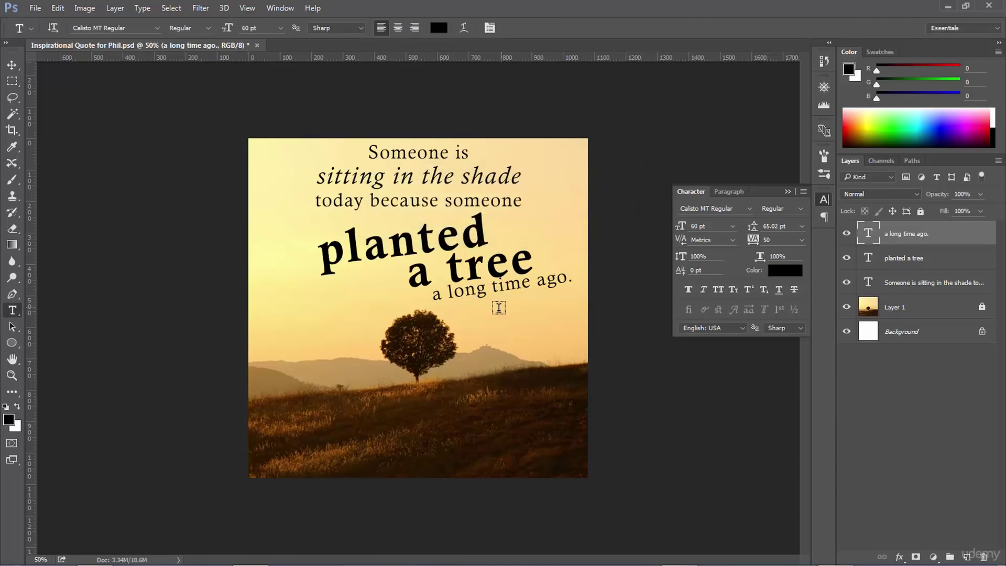
- Reduce the font size of the entire "a long time ago." text to 36 pt
triple_click(469, 289)
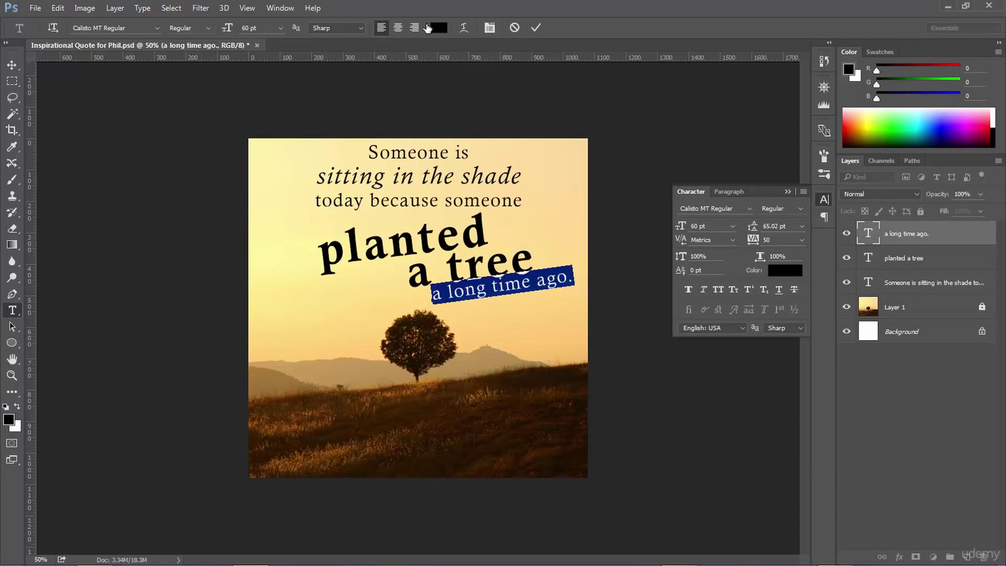
click(280, 28)
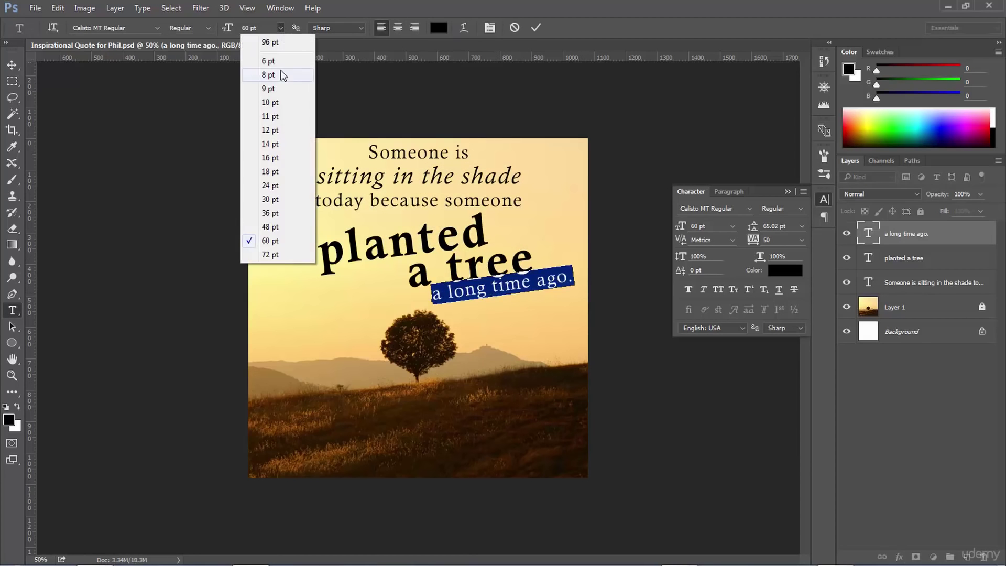
click(272, 218)
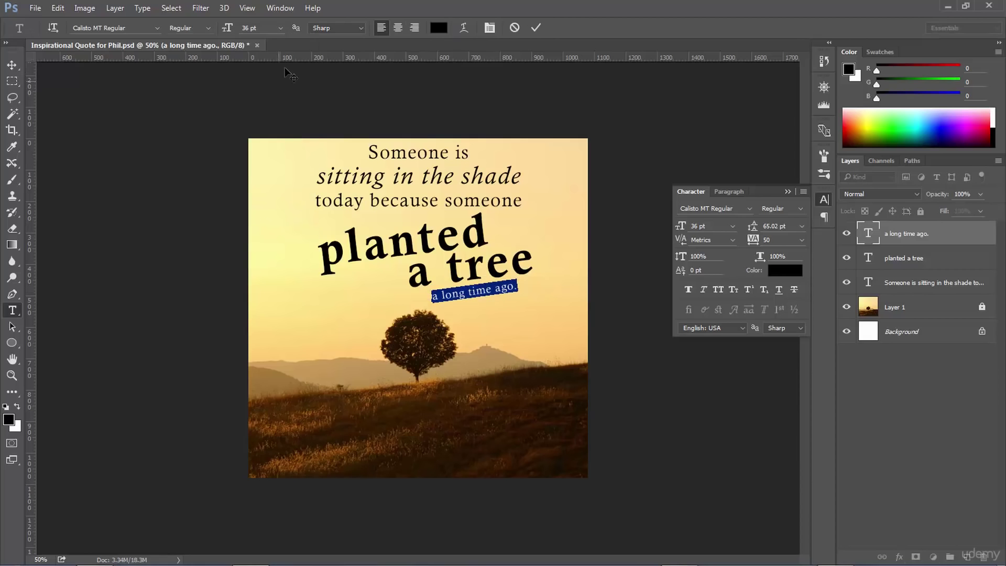
- Increase the font size of the entire "a long time ago." text to 48 pt
click(281, 28)
click(270, 227)
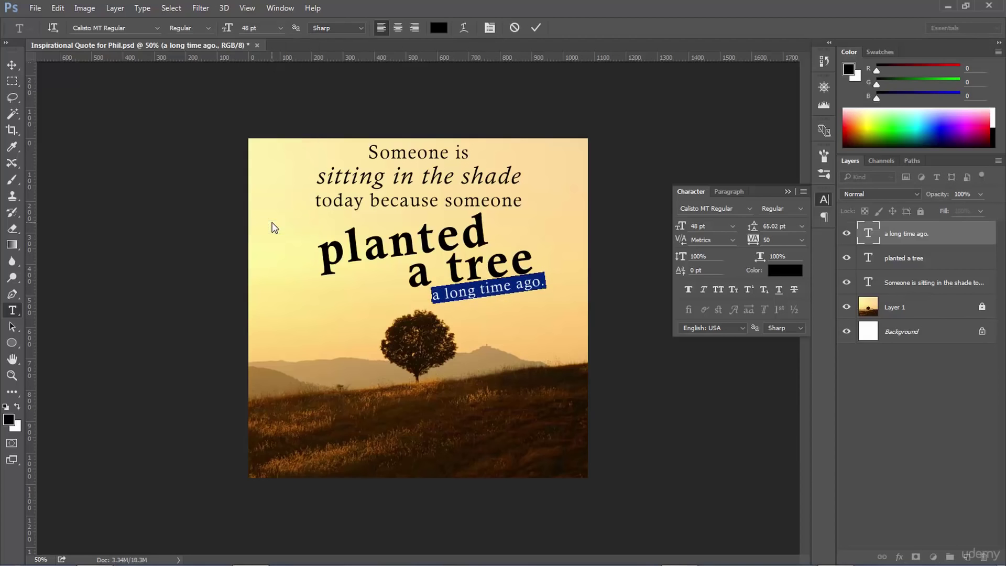
click(12, 65)
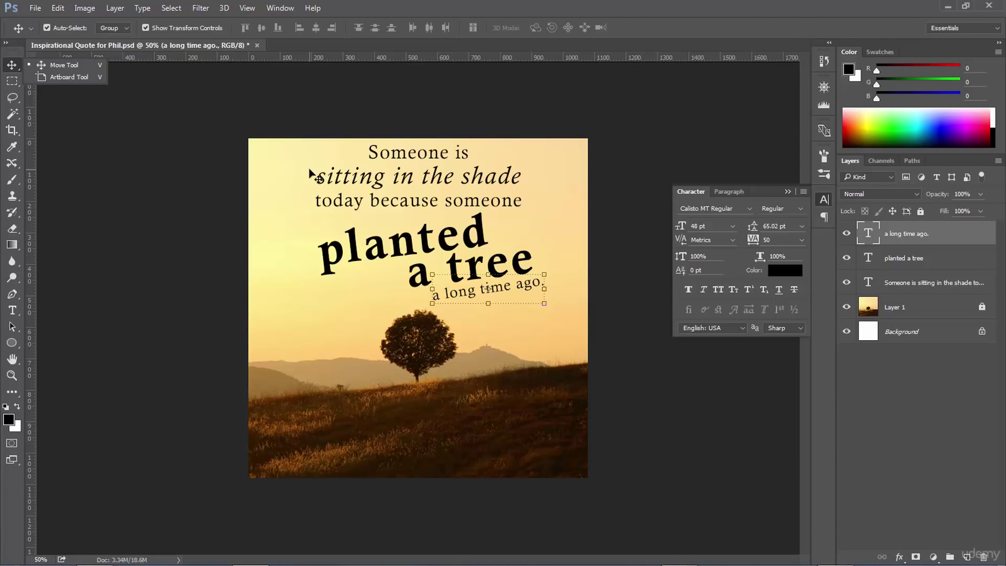
- Shift the "a long time ago." text slightly left so it lines up beneath "a tree"
click(544, 289)
drag(511, 288, 502, 289)
key(Right)
key(Right)
key(Down)
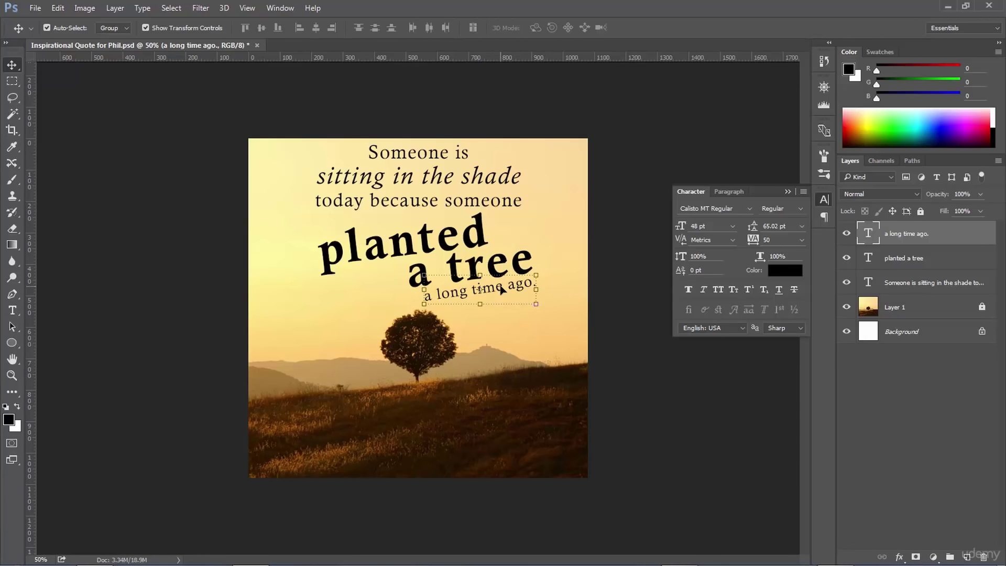
click(178, 277)
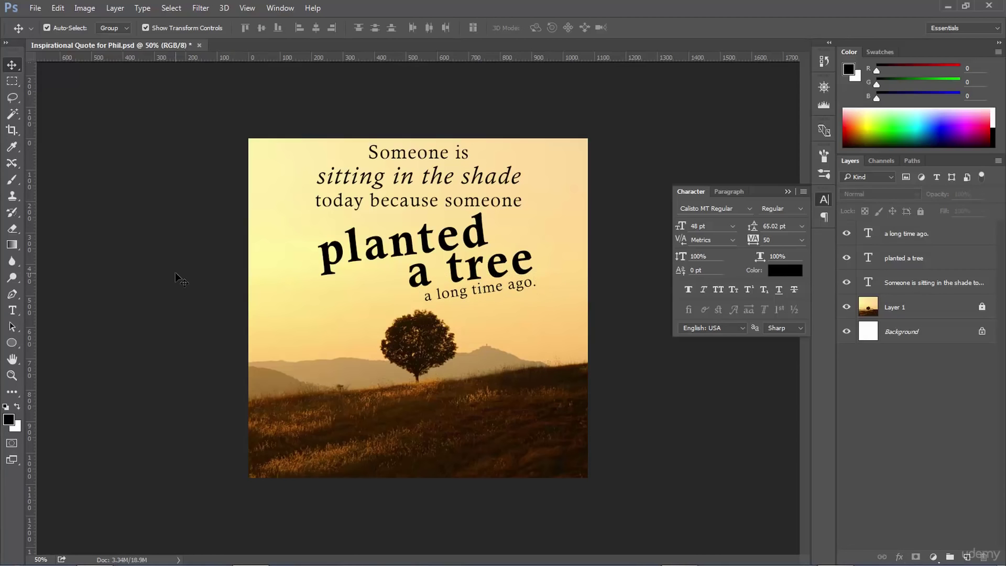
- Rotate the "a long time ago." text slightly counterclockwise and apply the transformation
click(501, 288)
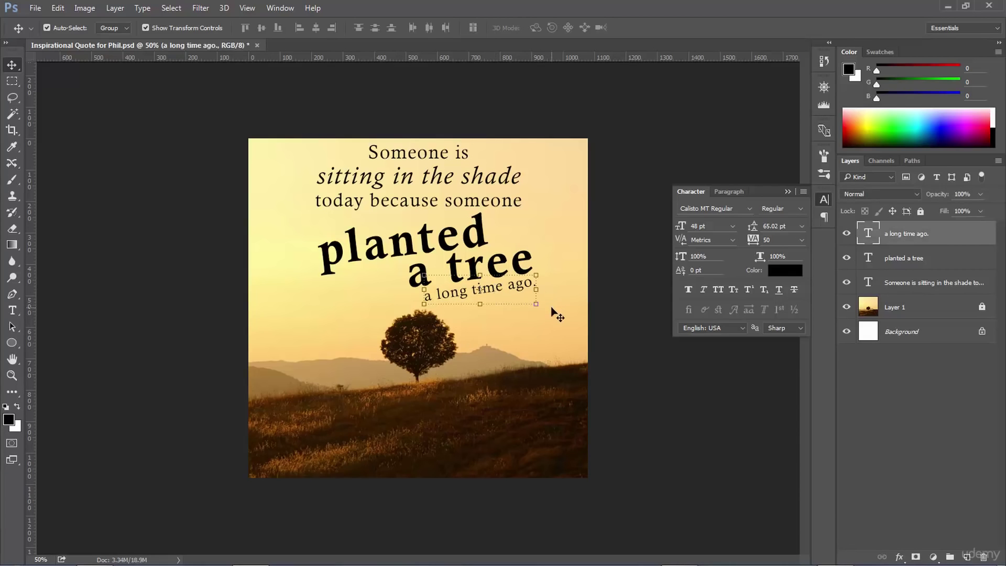
key(ctrl+t)
drag(547, 304, 542, 307)
key(Return)
click(645, 281)
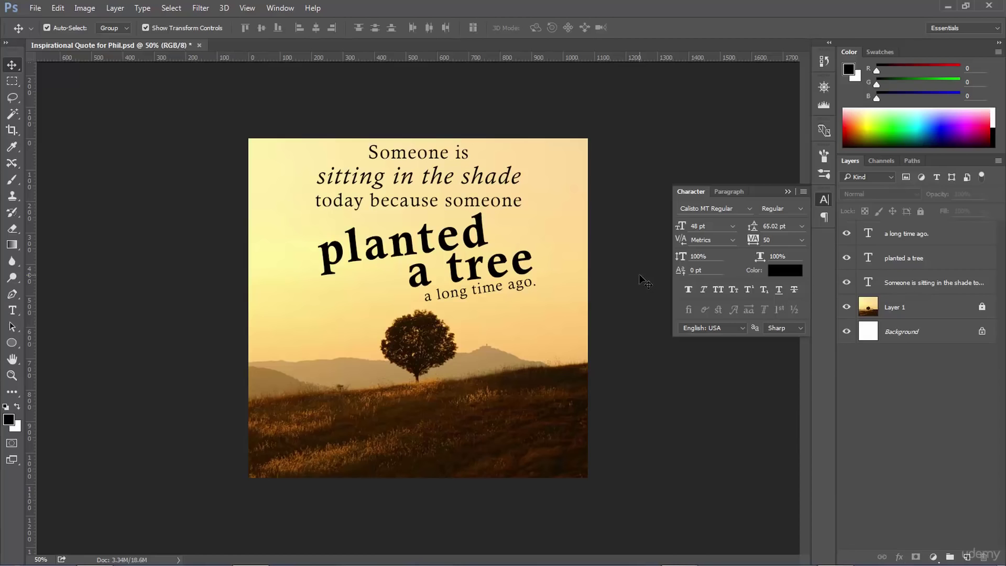
- Rotate the "a long time ago." text 1.90° clockwise and apply the transformation
click(503, 288)
key(ctrl+t)
drag(533, 304, 545, 310)
key(ctrl+z)
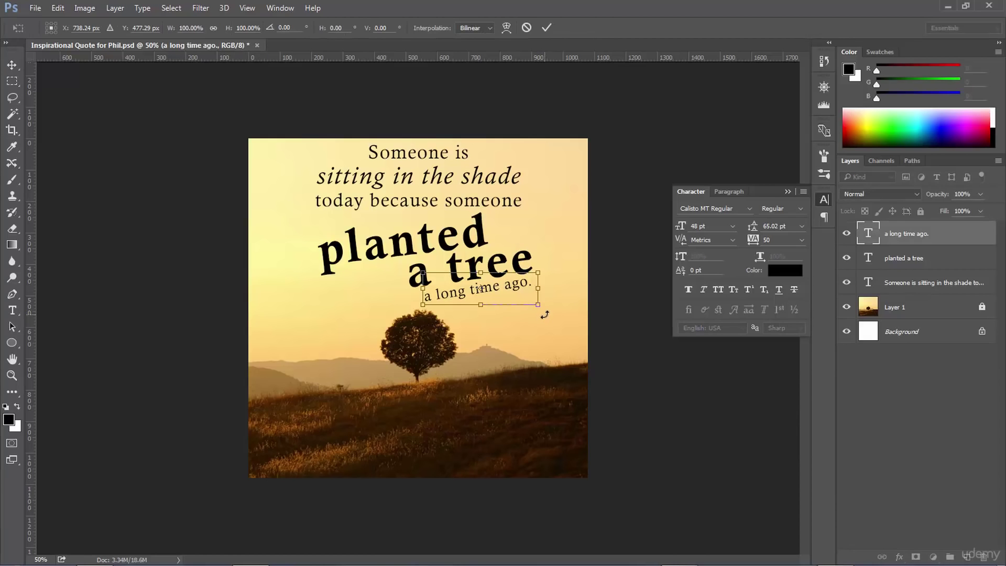
drag(545, 314, 544, 319)
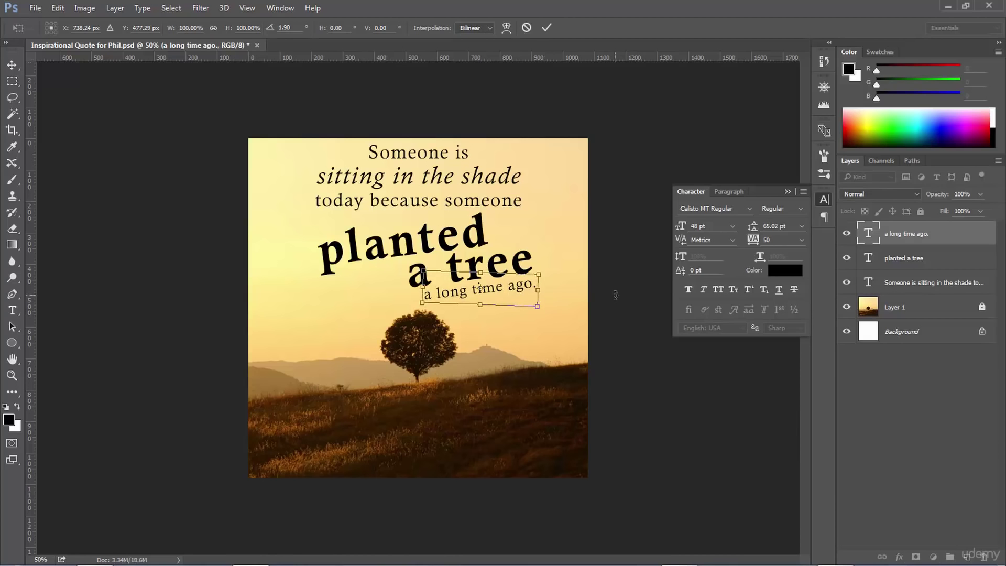
key(Return)
click(622, 297)
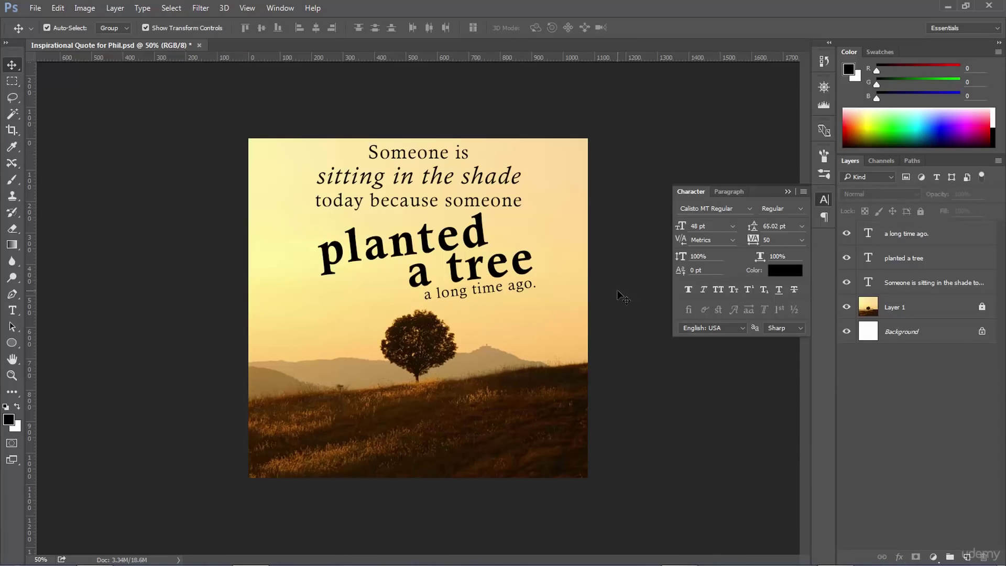
- Rotate the "a long time ago." text by exactly -1° and apply the transformation
click(501, 295)
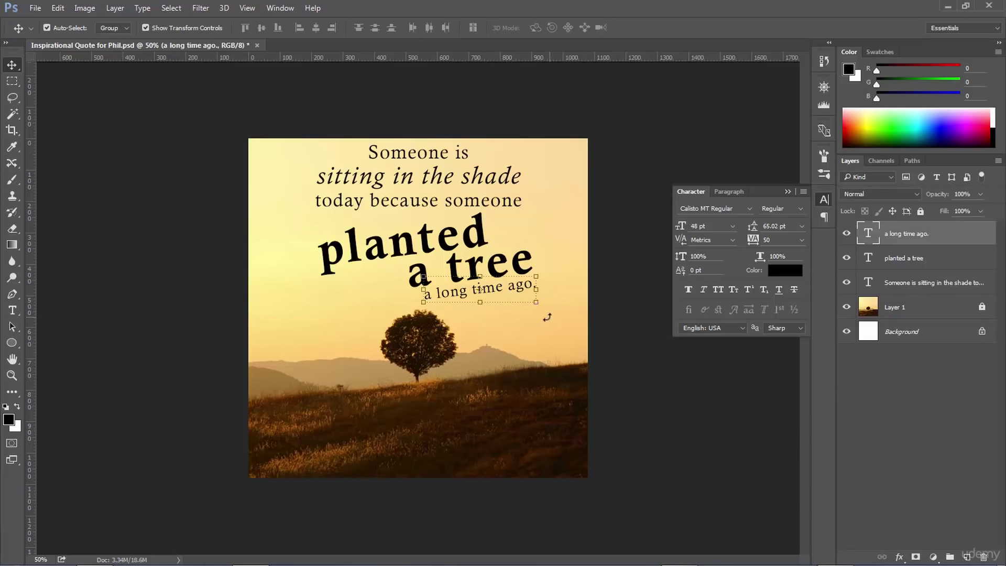
drag(540, 312, 546, 312)
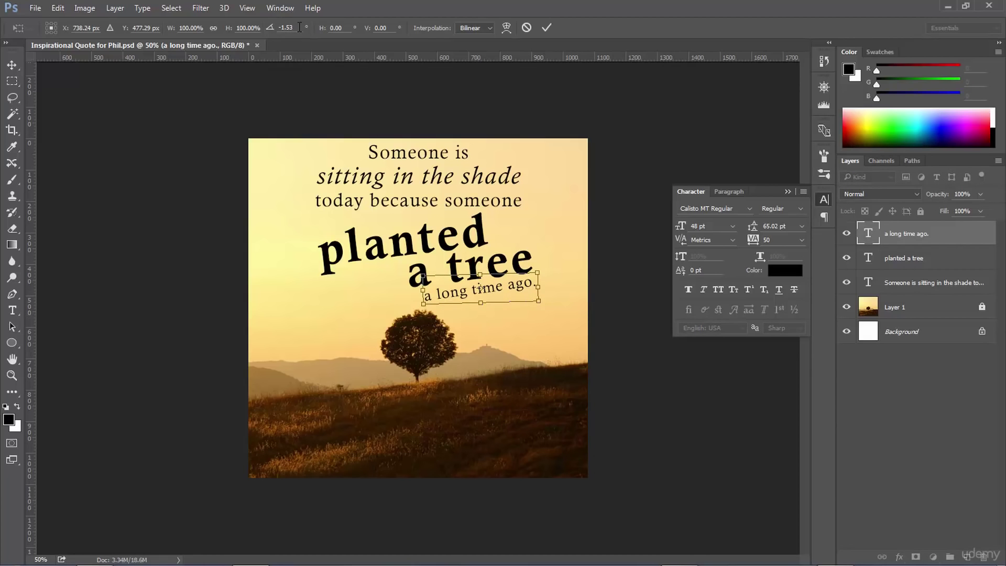
click(299, 27)
drag(269, 28, 268, 33)
text(20)
drag(291, 31, 232, 26)
text(1)
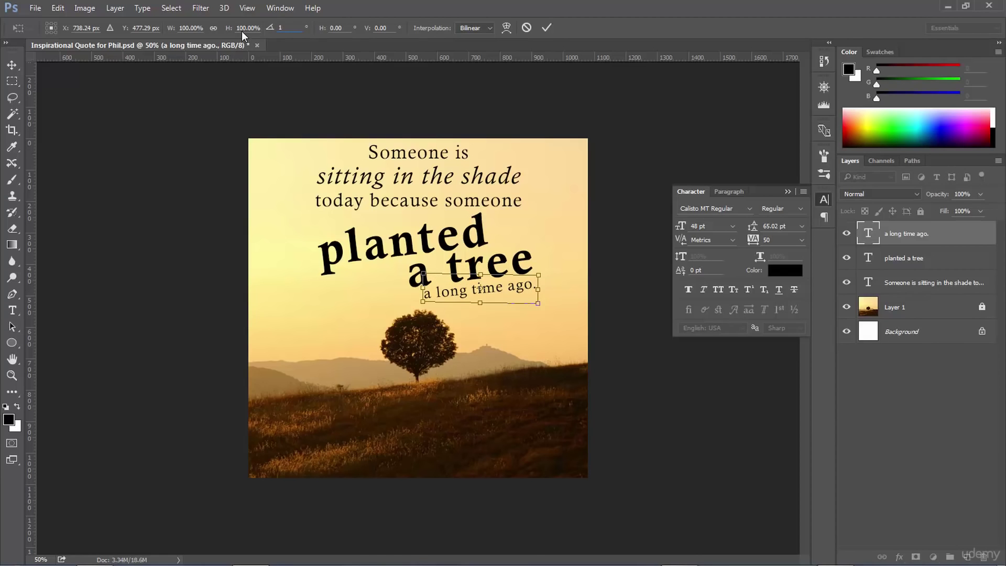
text(-1)
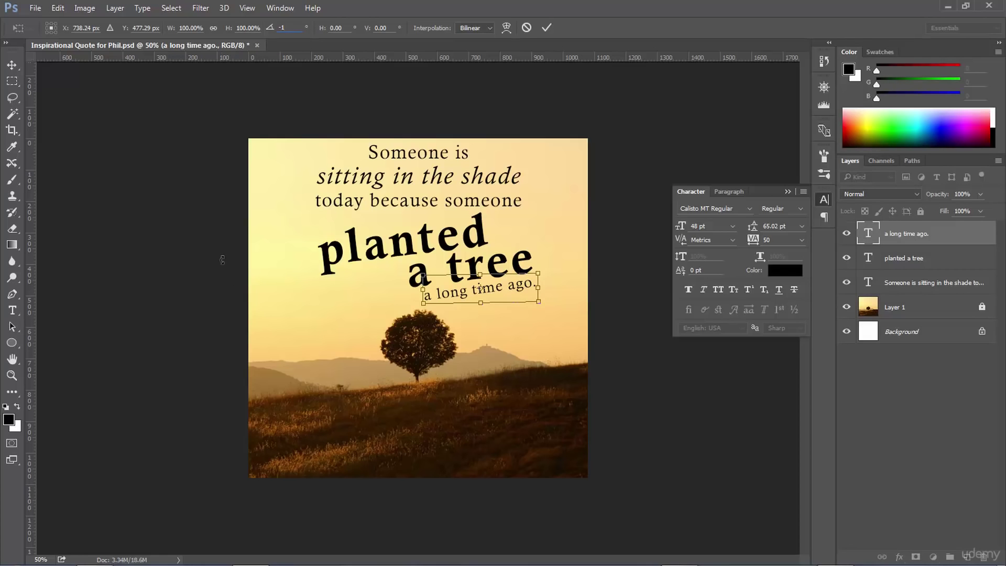
click(12, 64)
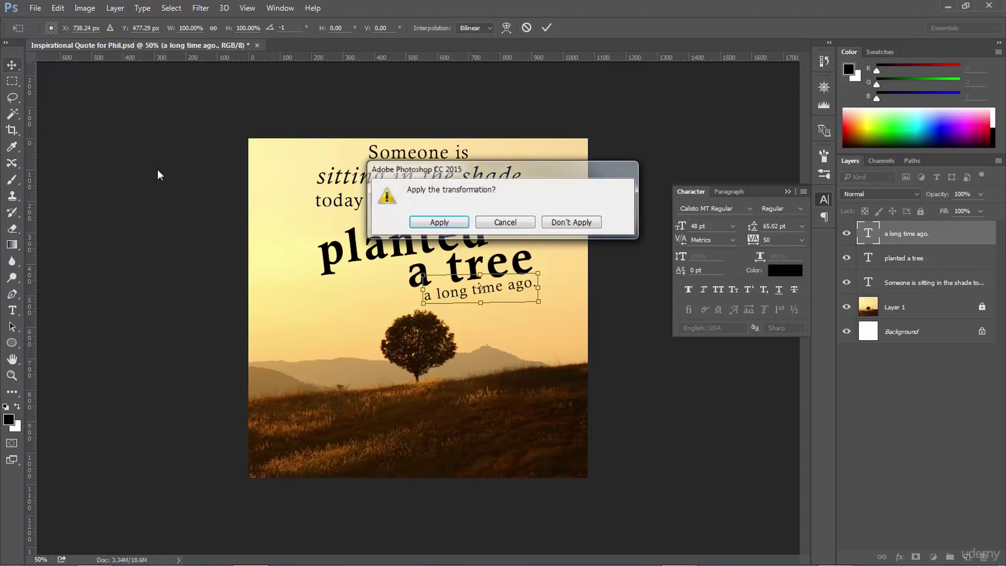
click(435, 222)
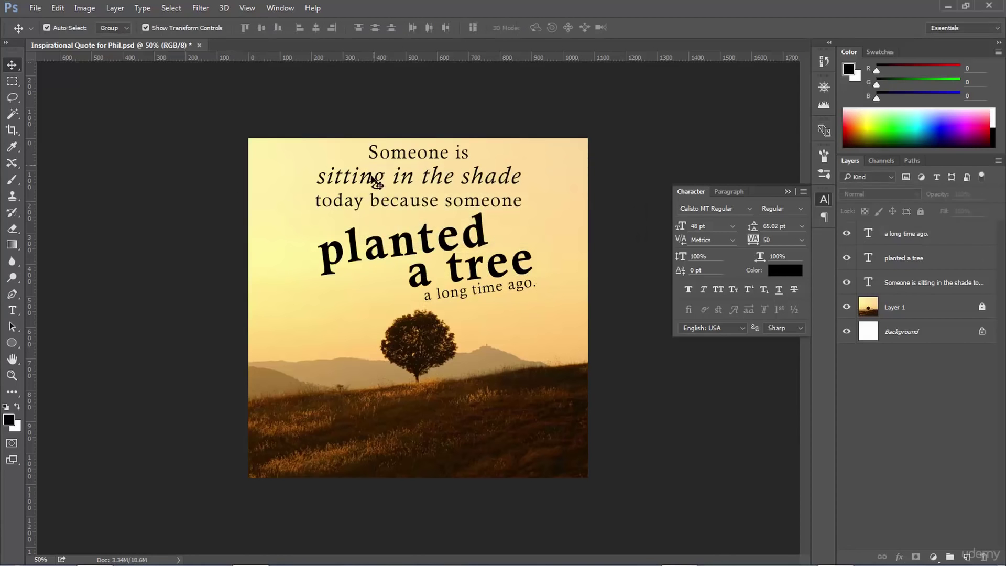
- Rotate the "a long time ago." text back by 1° clockwise and apply the transformation
click(478, 296)
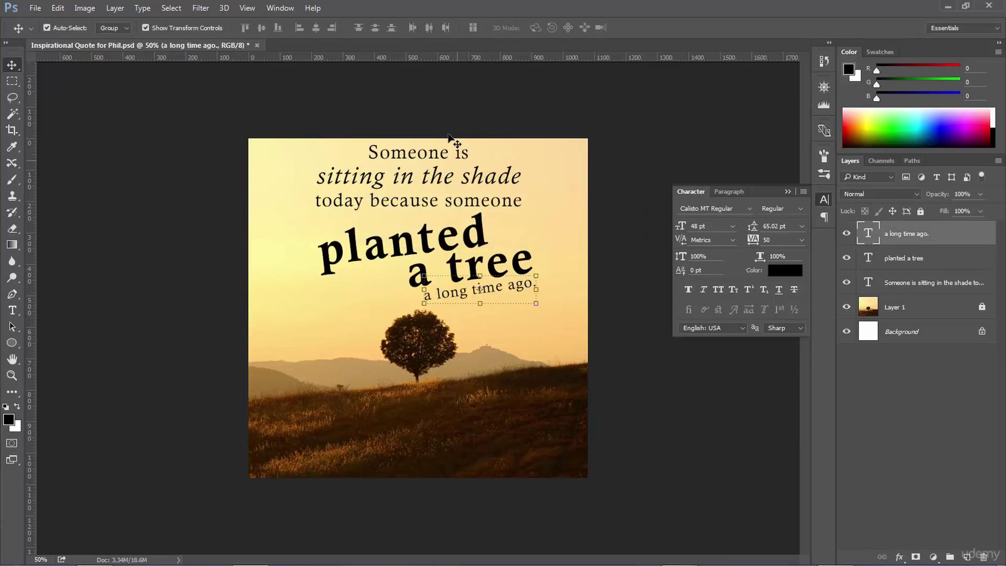
click(545, 305)
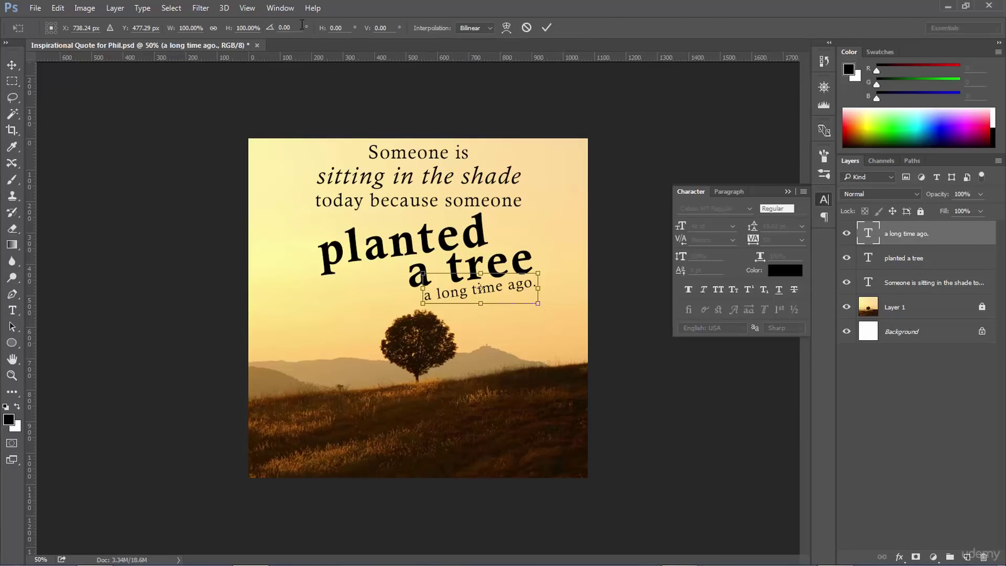
click(270, 27)
text(-1)
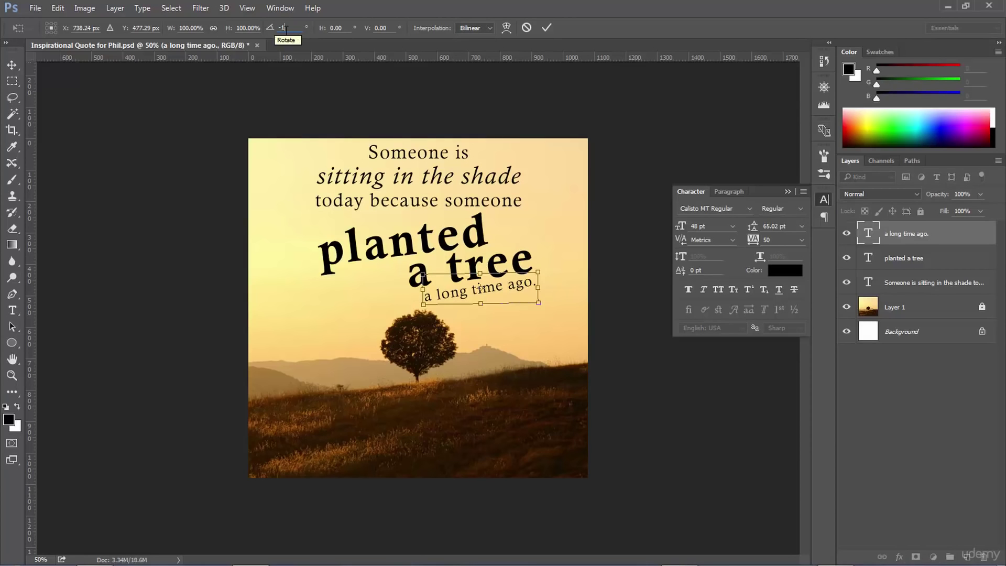
drag(289, 29, 234, 36)
text(1)
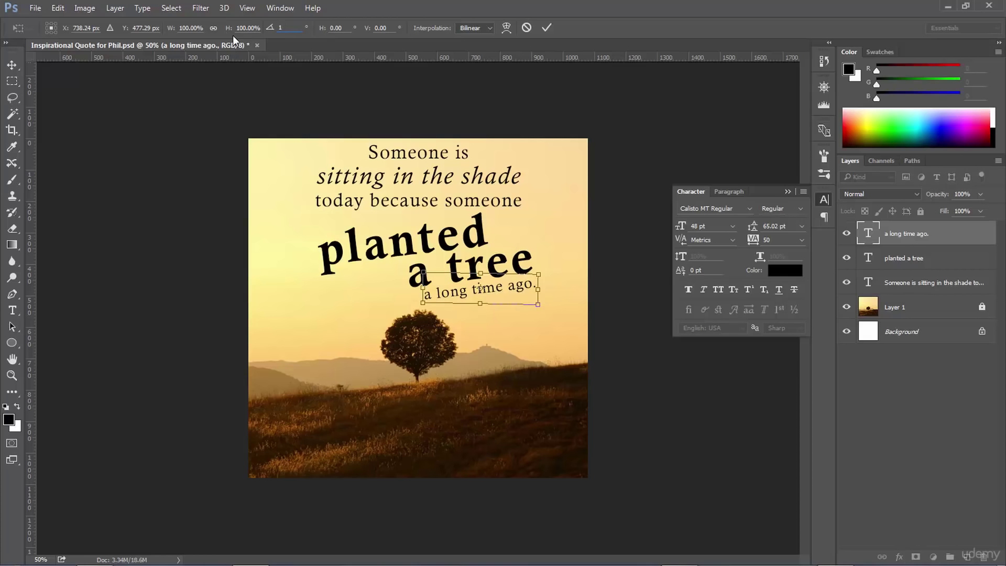
key(Return)
click(232, 141)
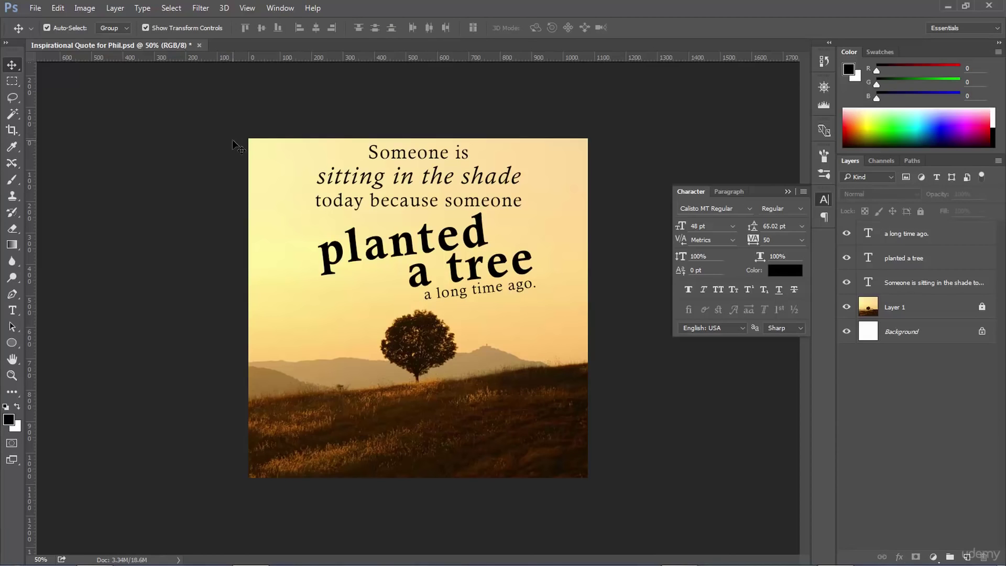
- Nudge the "a long time ago." text slightly upward, closer to "a tree"
click(444, 294)
key(Up)
key(Up)
key(Up)
key(Up)
key(Up)
key(Up)
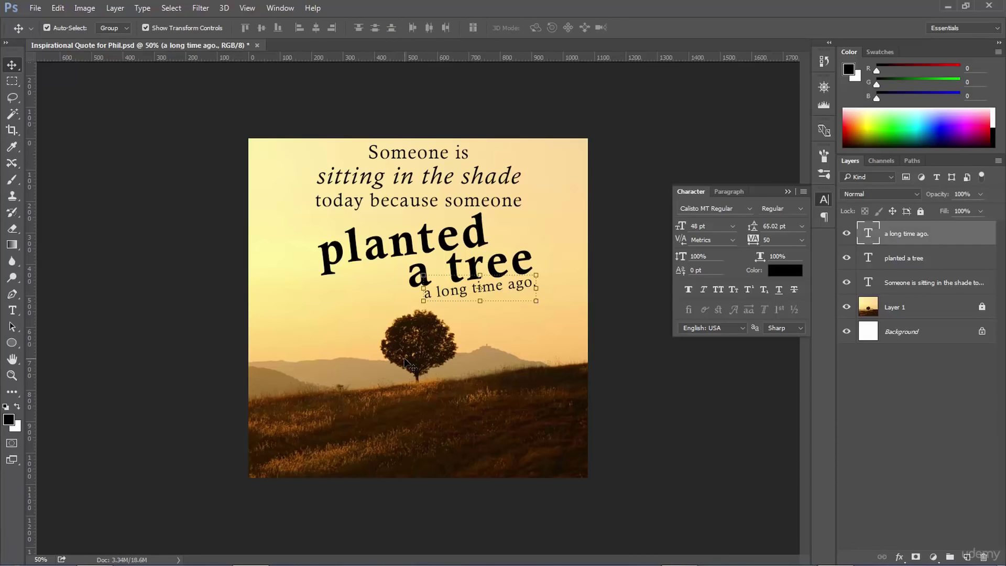
click(203, 262)
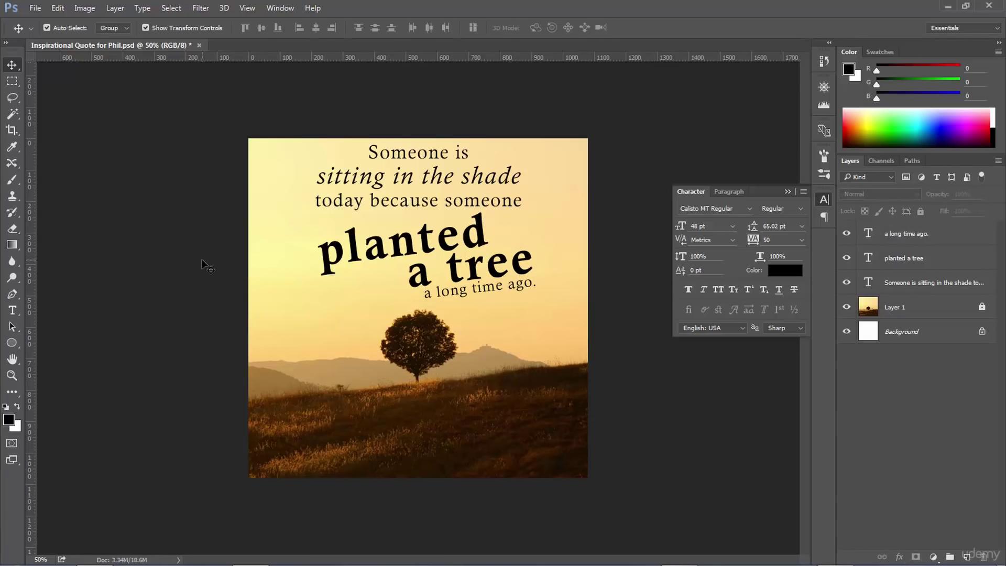
- Add a separate horizontal text "- Warren Buffet" beside the tree and move it up and left beneath "a long time ago."
click(15, 309)
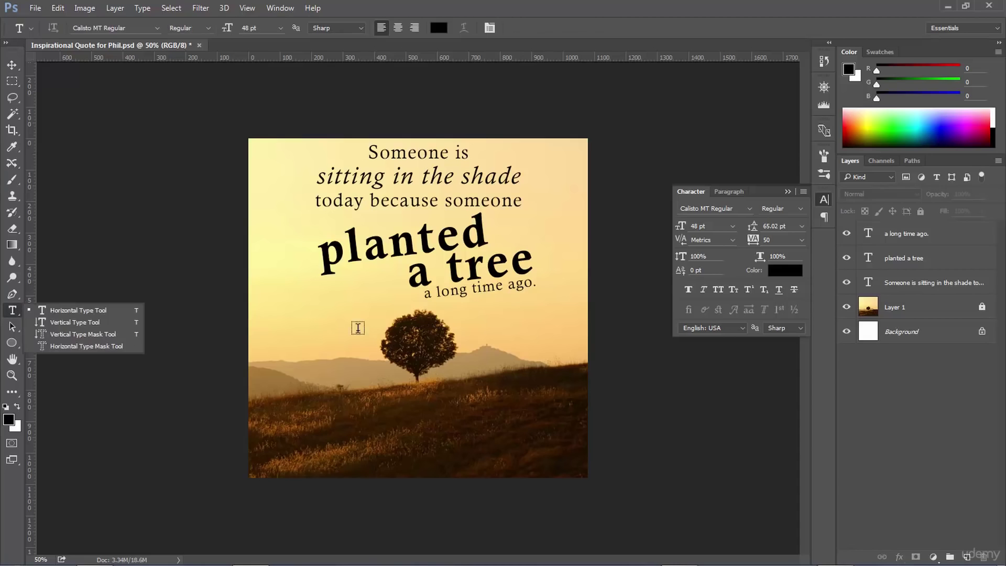
click(479, 335)
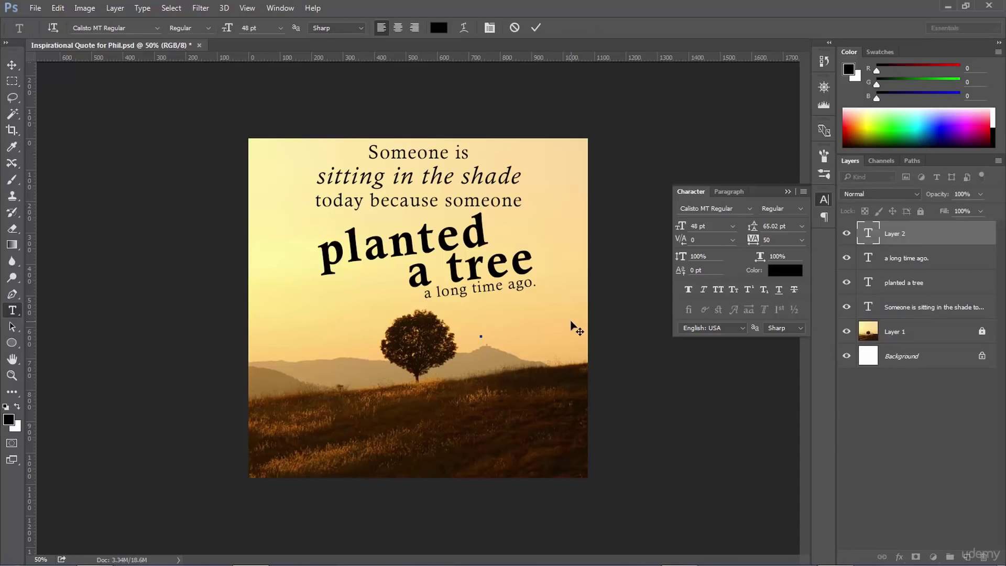
text(- Warren Buffet)
click(12, 65)
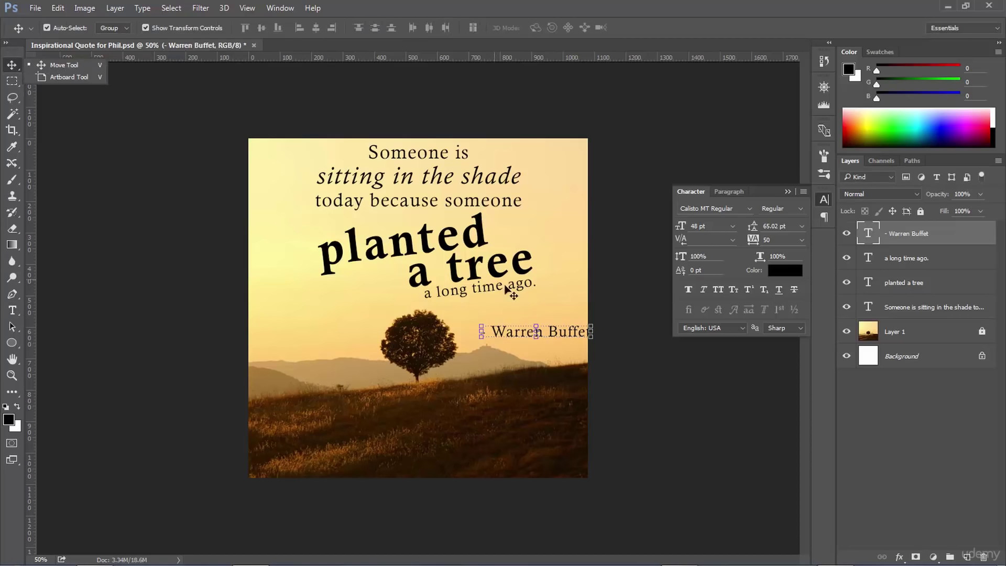
drag(521, 338, 497, 322)
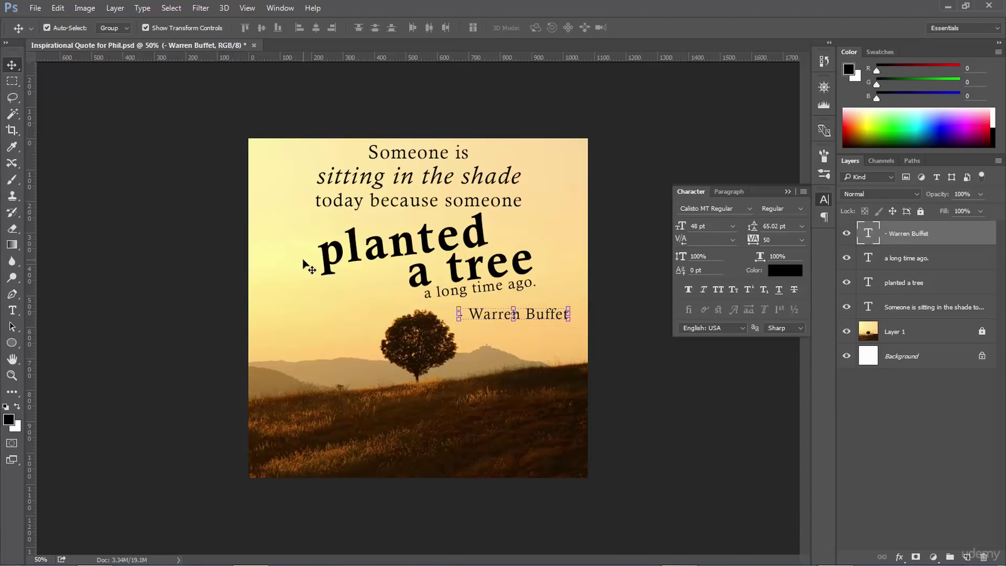
- Reduce the font size of the entire "- Warren Buffet" text to 36 pt
click(12, 310)
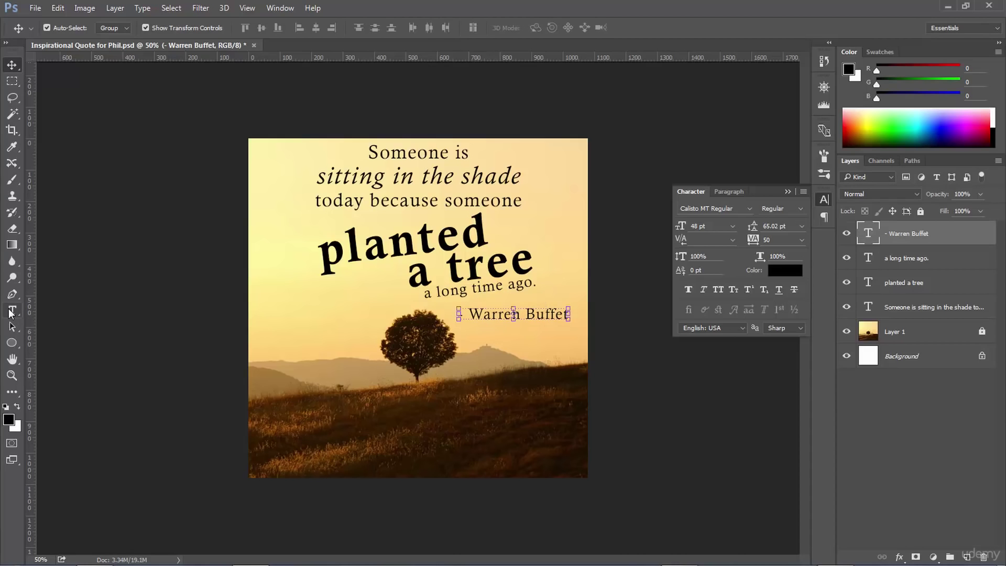
double_click(489, 314)
triple_click(490, 314)
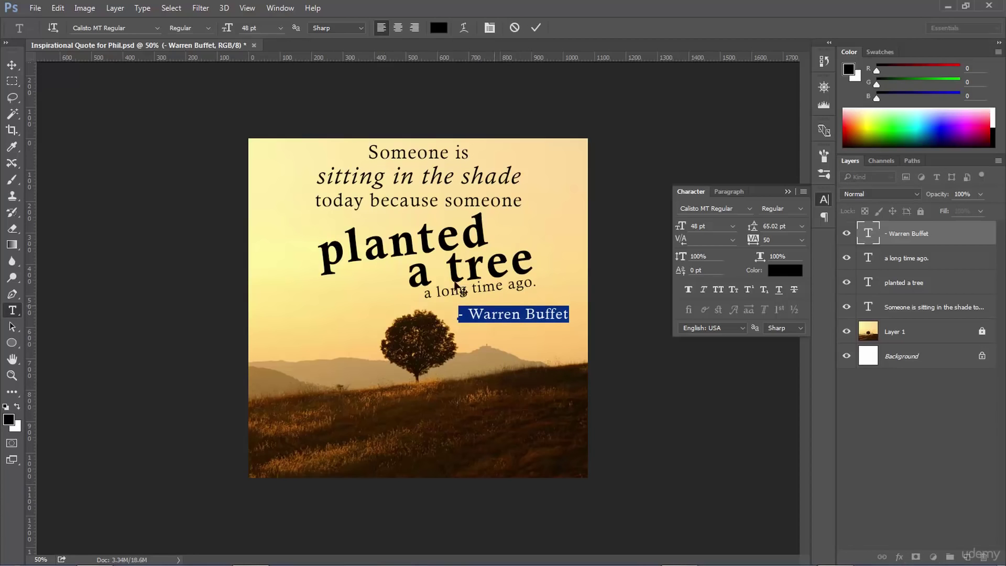
click(281, 31)
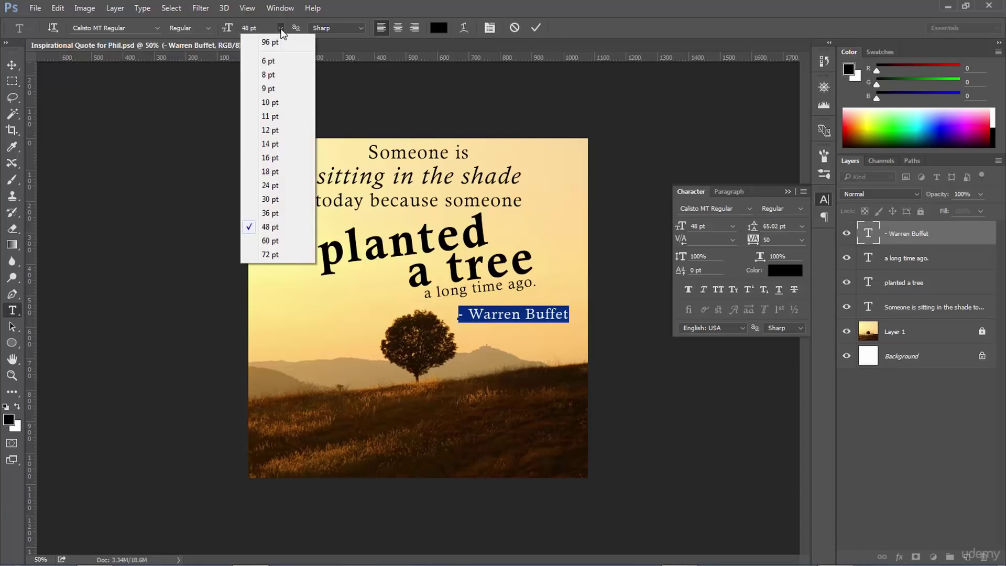
click(272, 214)
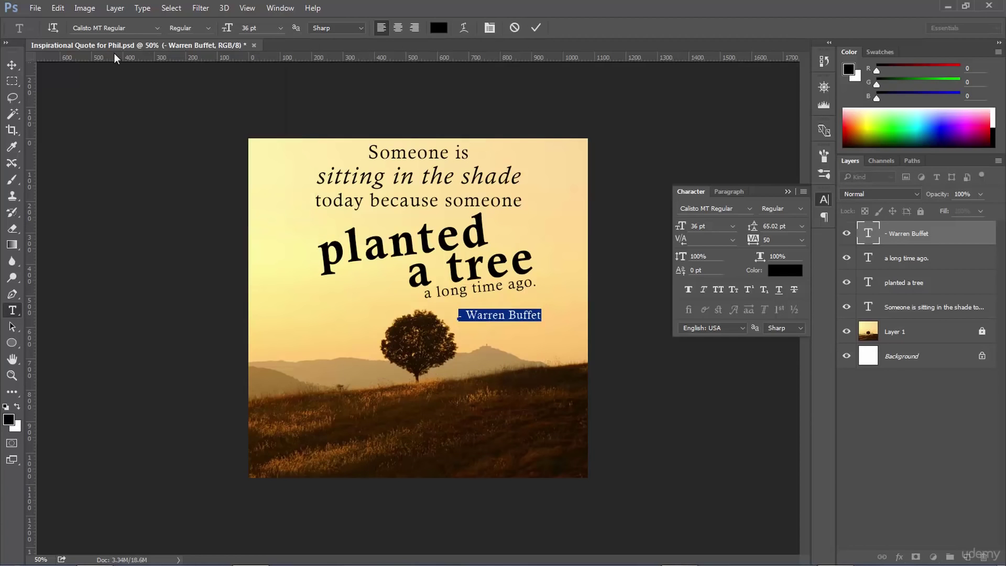
click(11, 65)
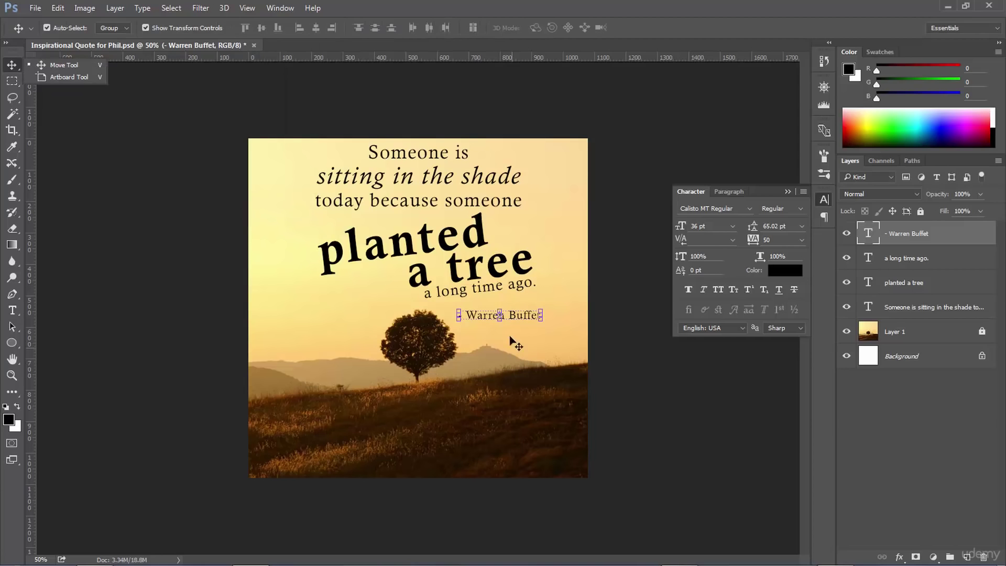
- Nudge the "- Warren Buffet" text about 20 px to the right
click(517, 317)
key(shift+Right)
key(shift+Right)
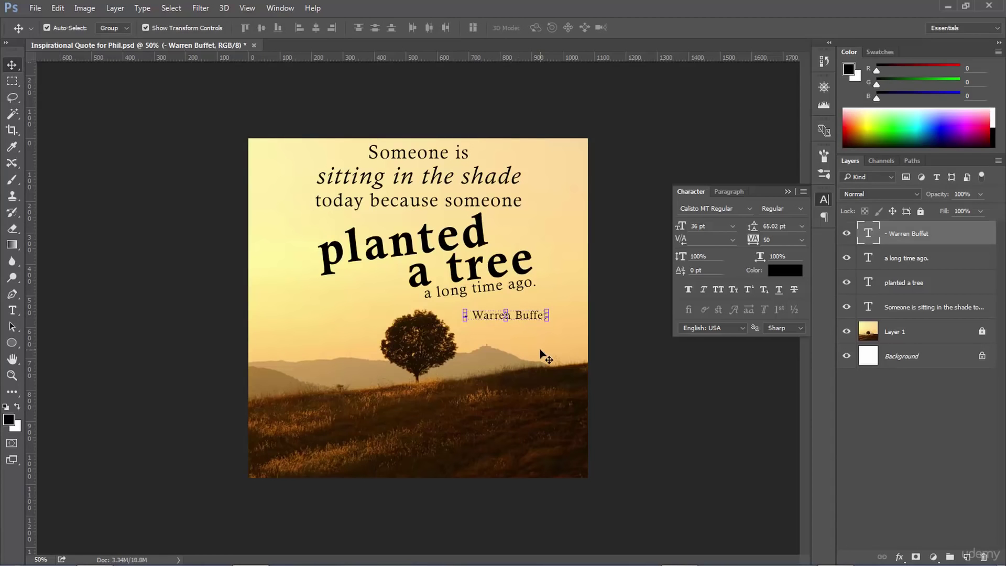
click(178, 152)
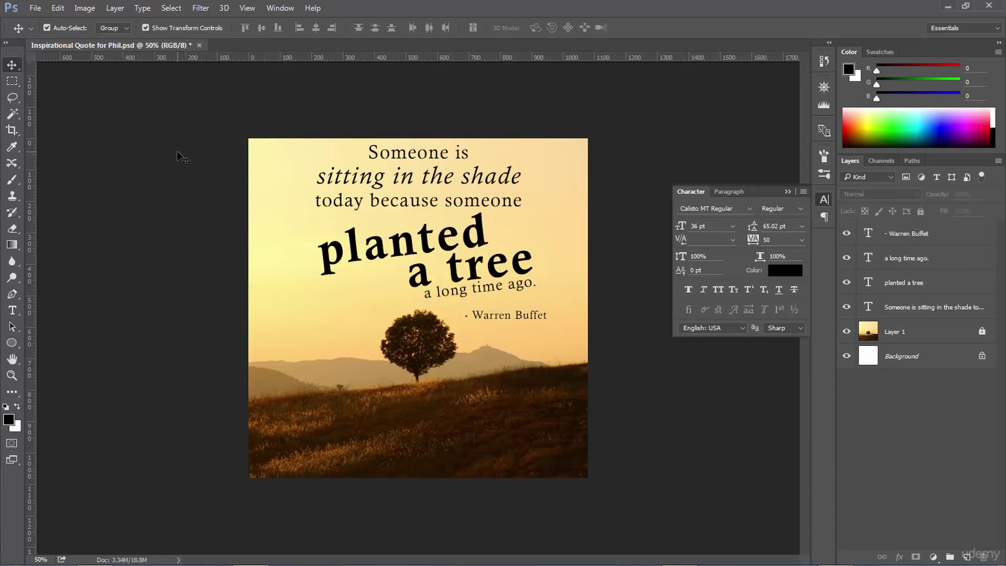
- Move the "- Warren Buffet" text up about 20 px and slightly left, closer to "a long time ago."
click(500, 317)
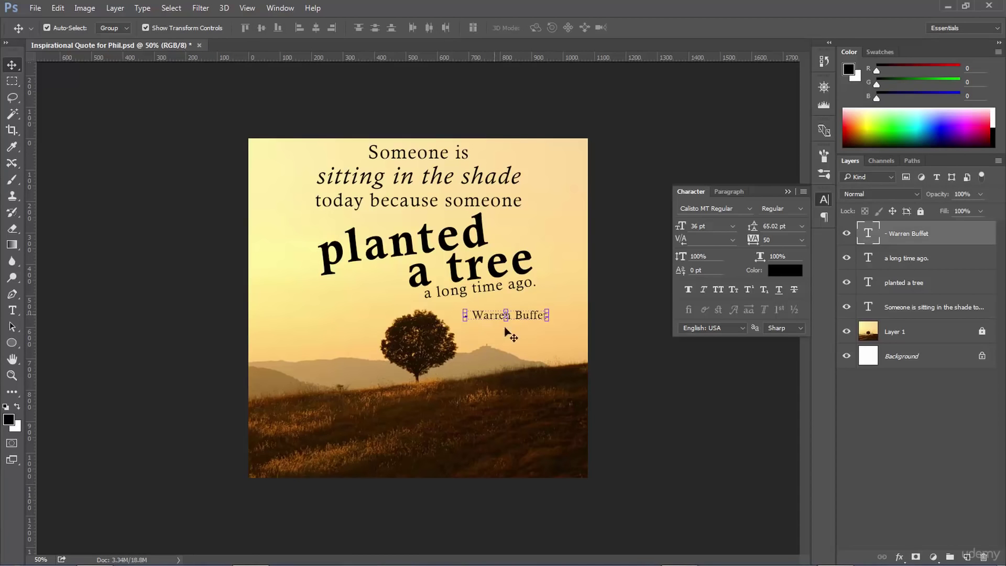
key(shift+Up)
key(shift+Up)
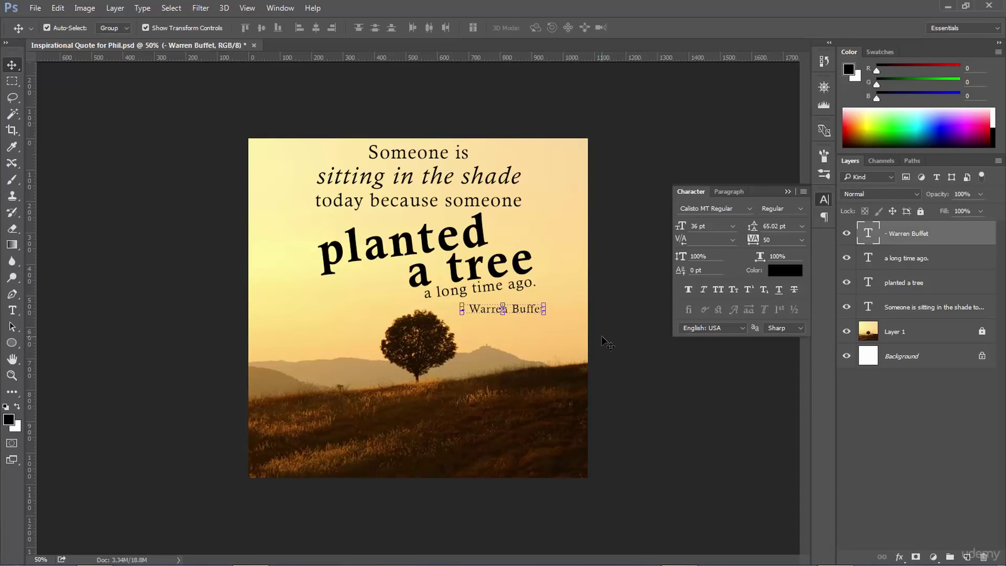
- Nudge the "- Warren Buffet" text about 10 px to the right and save the document
click(607, 343)
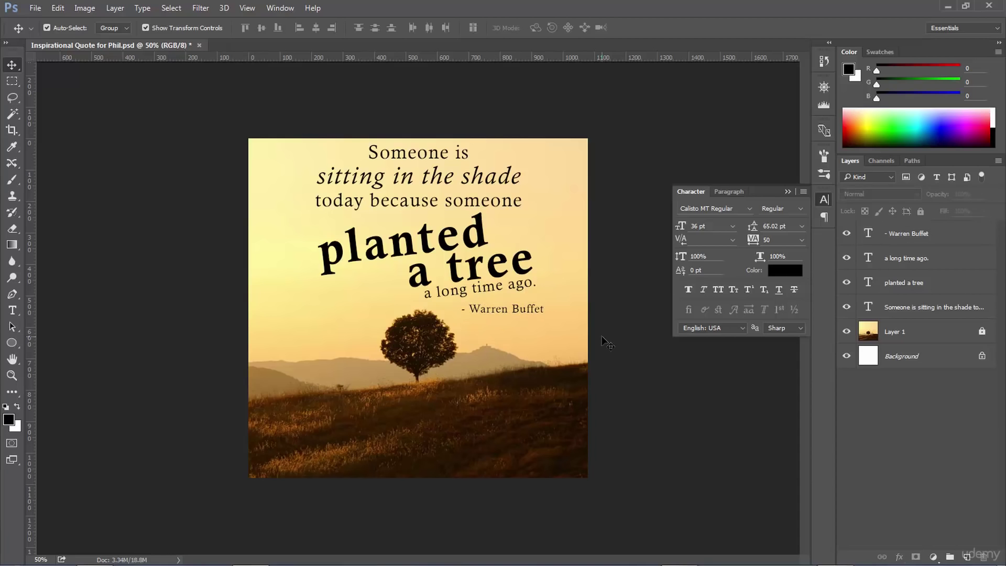
click(529, 310)
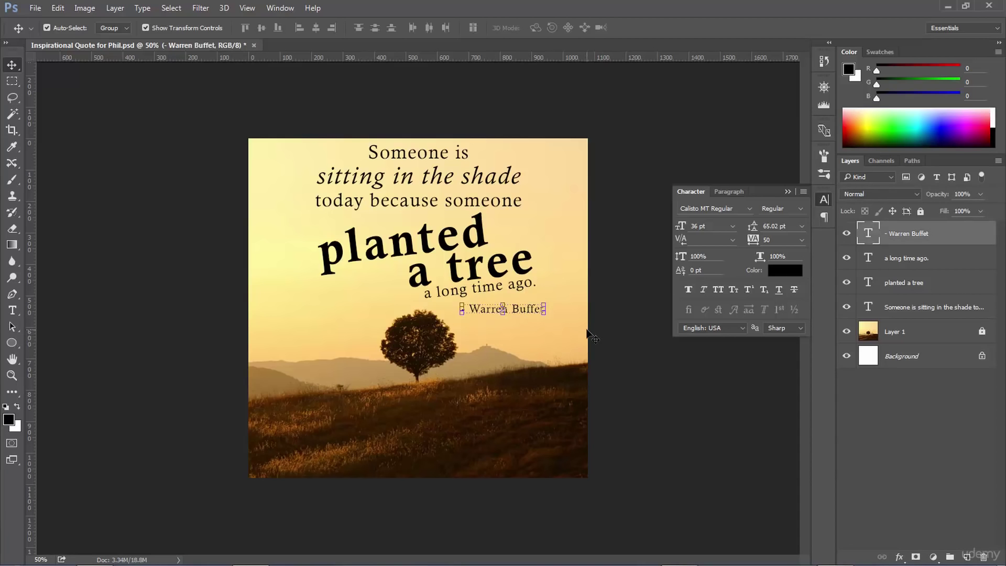
click(625, 343)
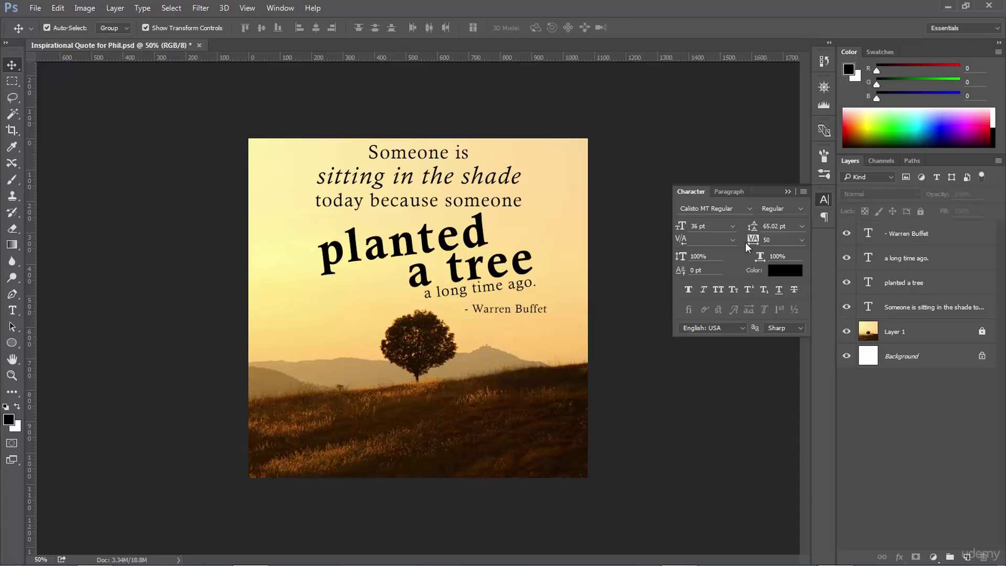
click(788, 191)
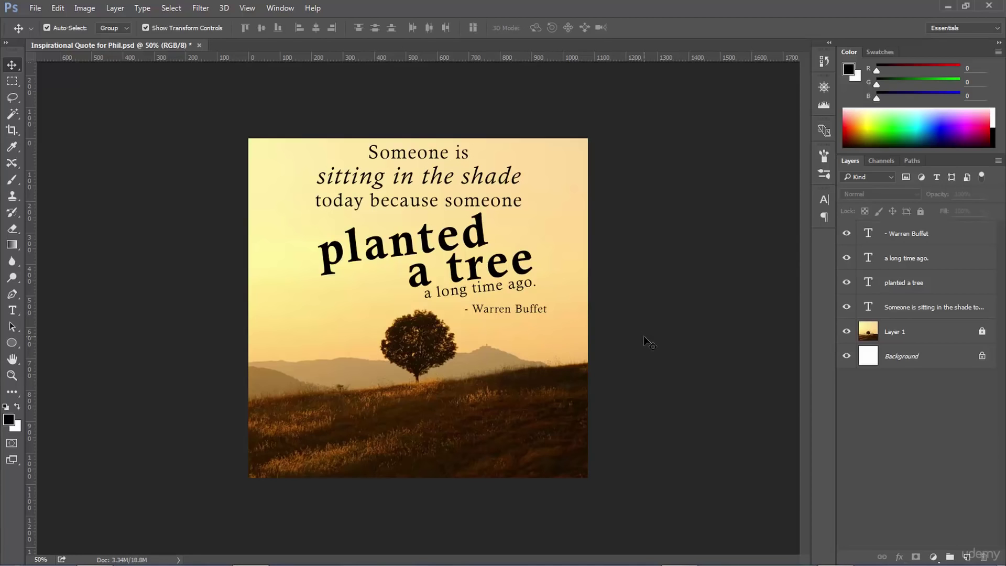
key(ctrl+s)
- Unlock the photo layer, Layer 1, and apply a Brightness/Contrast adjustment to it with brightness -20 and contrast 34
click(904, 336)
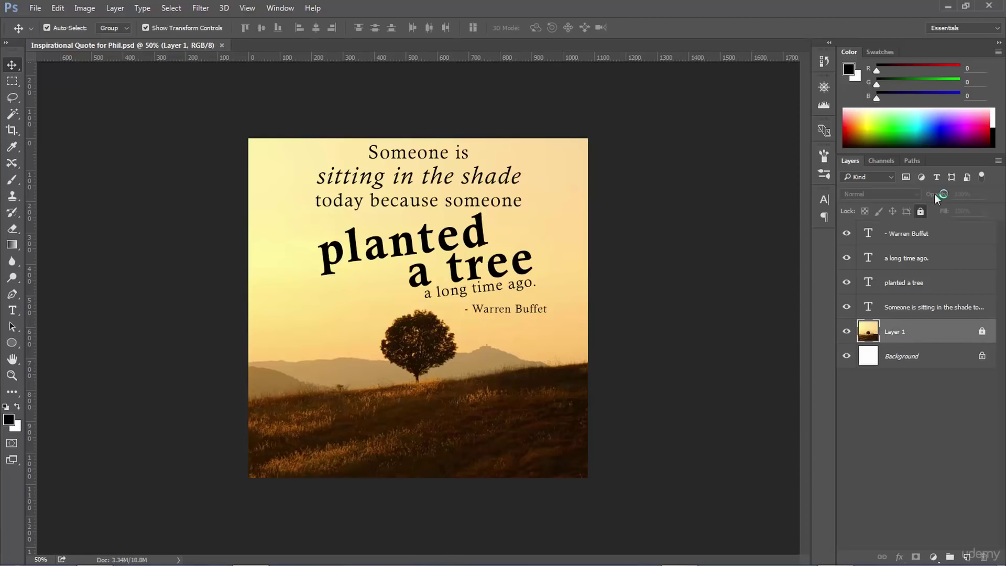
click(58, 8)
mouse_move(84, 9)
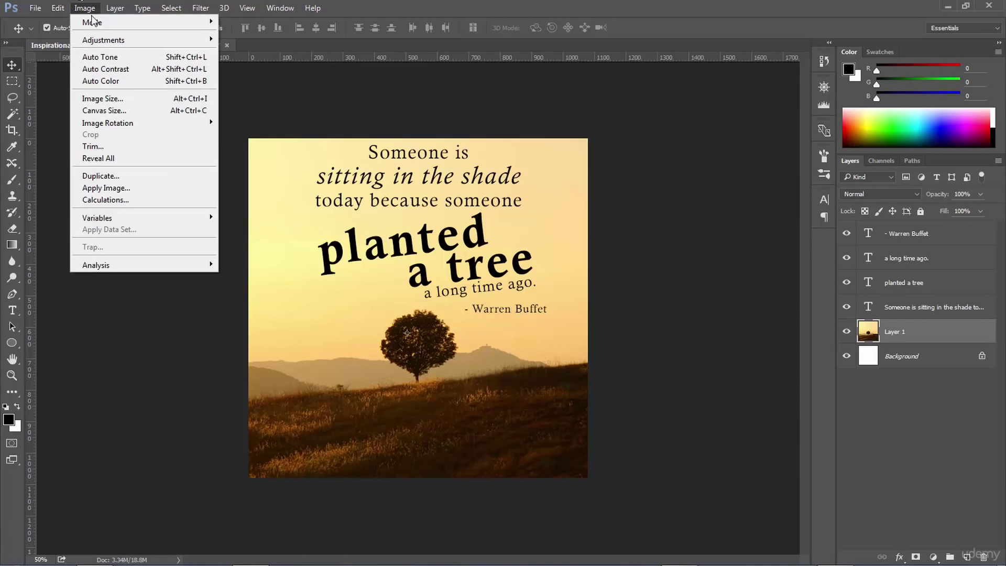
mouse_move(103, 41)
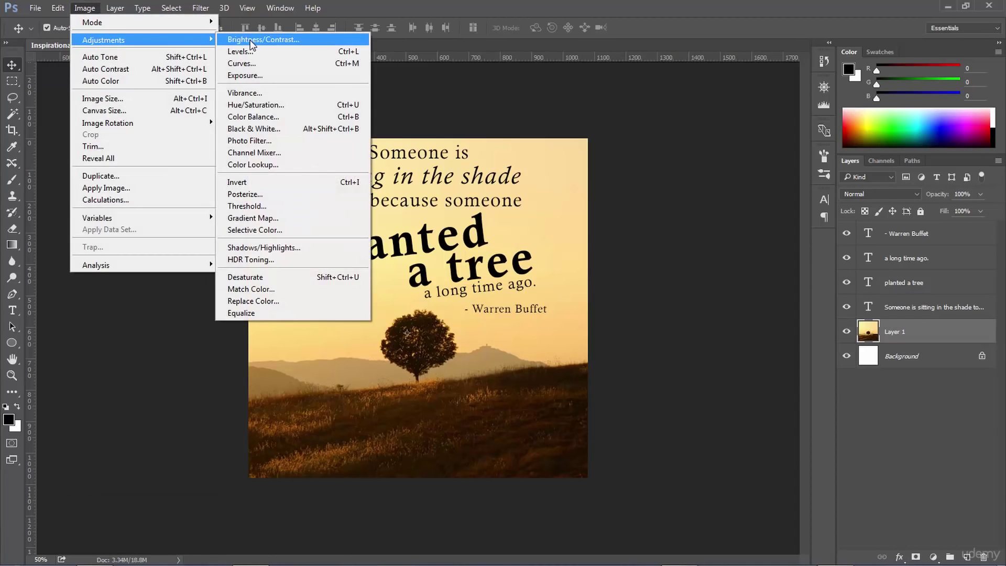
click(263, 39)
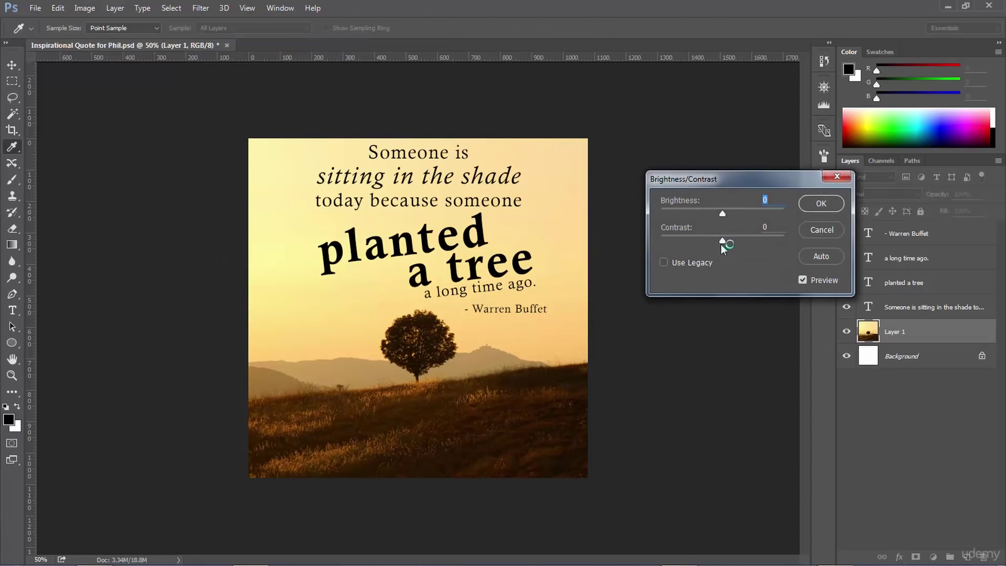
drag(723, 242, 729, 244)
mouse_move(723, 214)
mouse_down()
mouse_move(703, 223)
mouse_move(730, 223)
mouse_up()
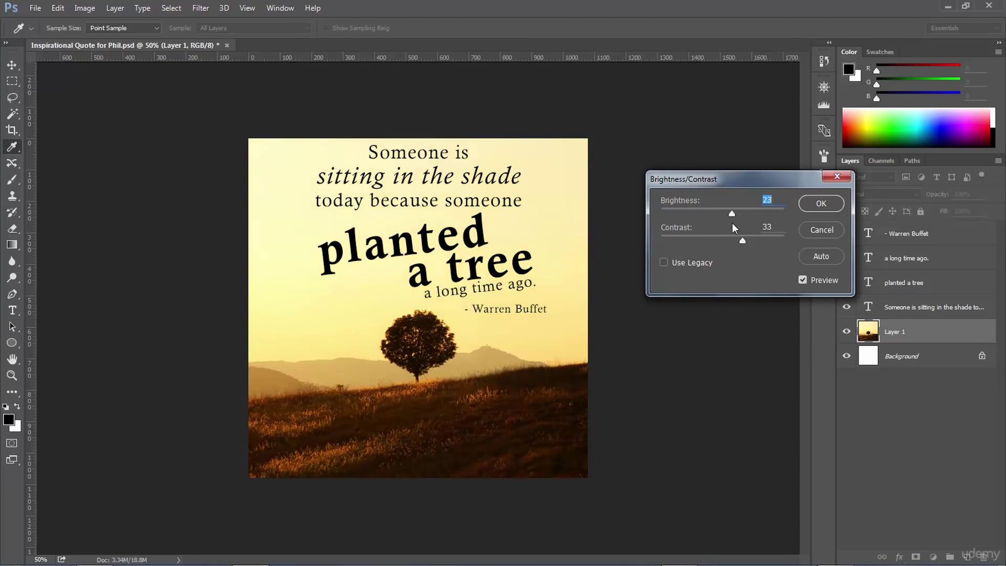
drag(732, 222, 737, 225)
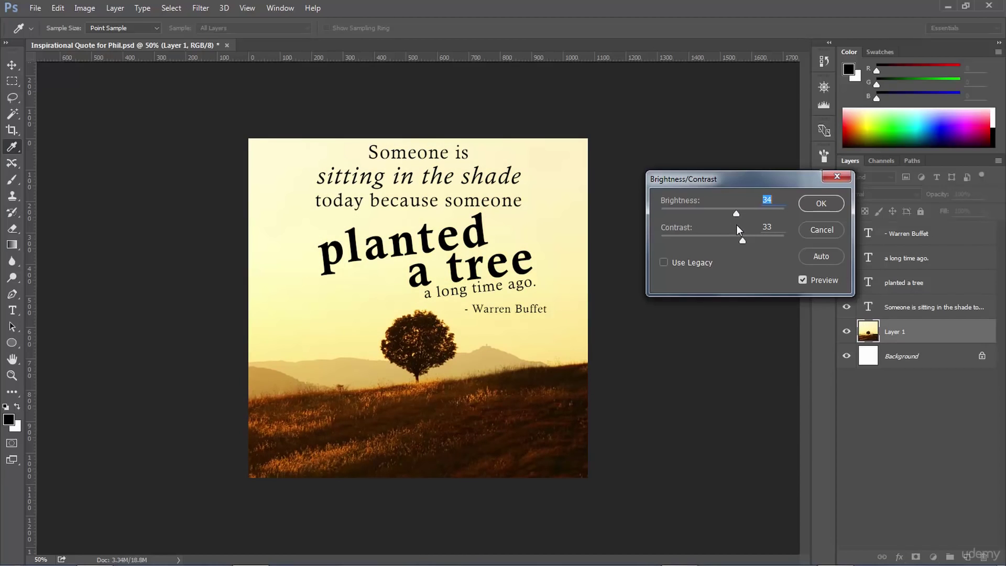
drag(731, 228, 710, 225)
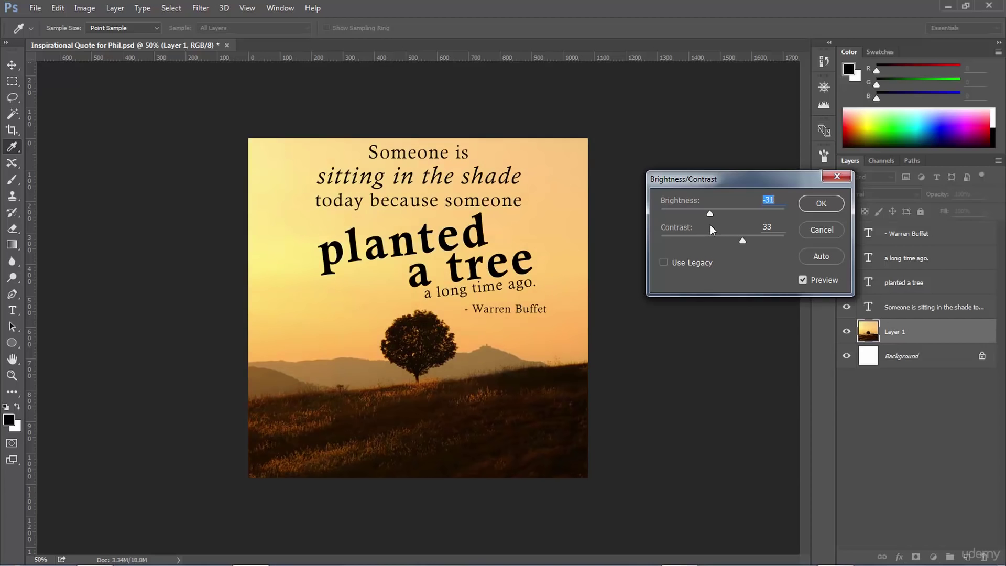
drag(712, 222, 755, 246)
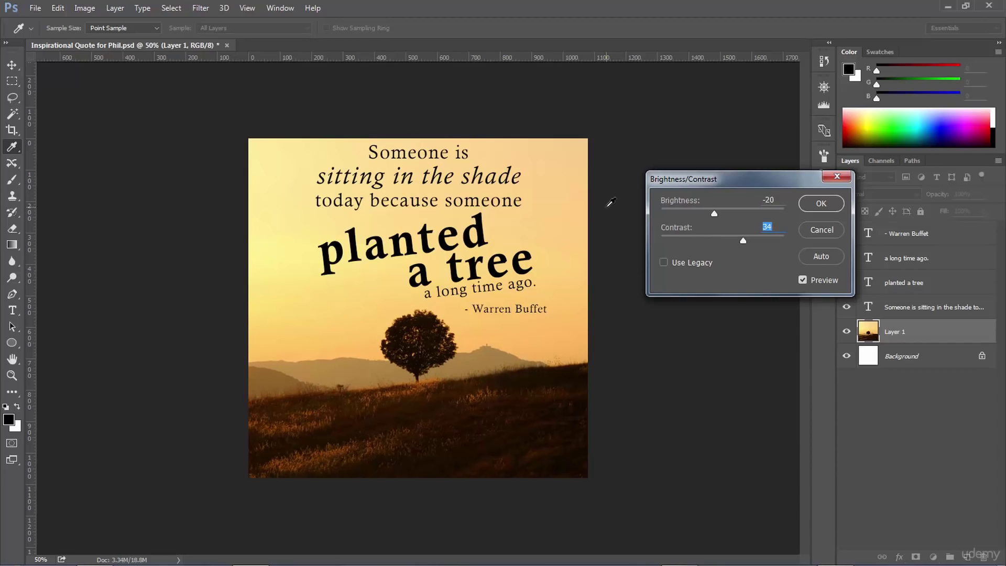
click(830, 209)
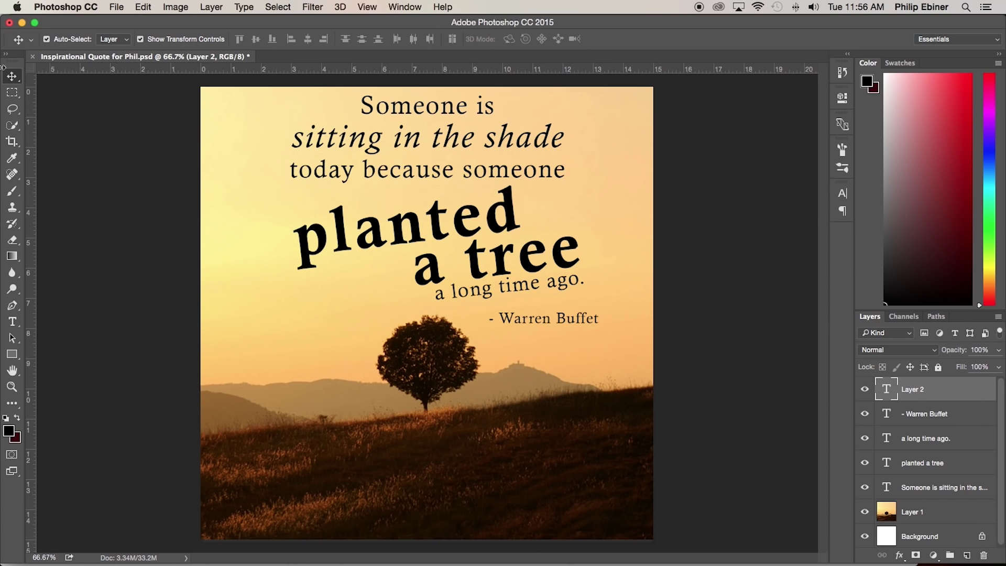
- Start saving the document under a new name, with the Desktop as the location and Quote as the file name
click(116, 8)
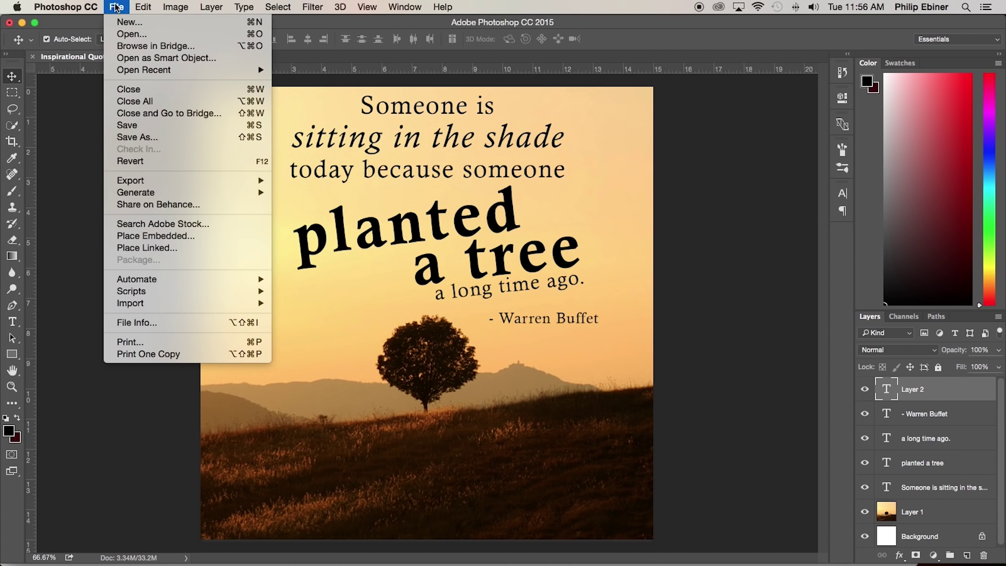
click(149, 137)
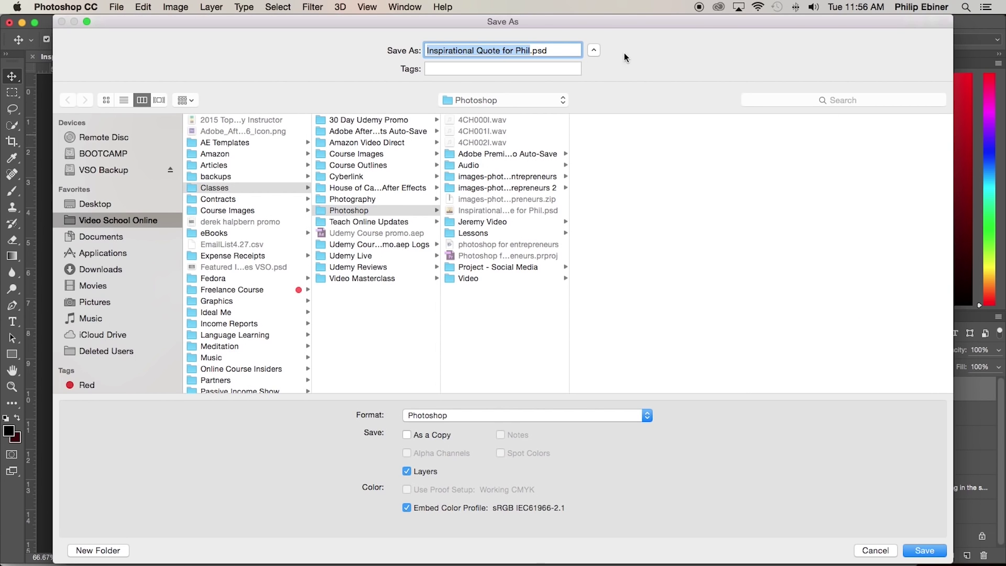
click(103, 204)
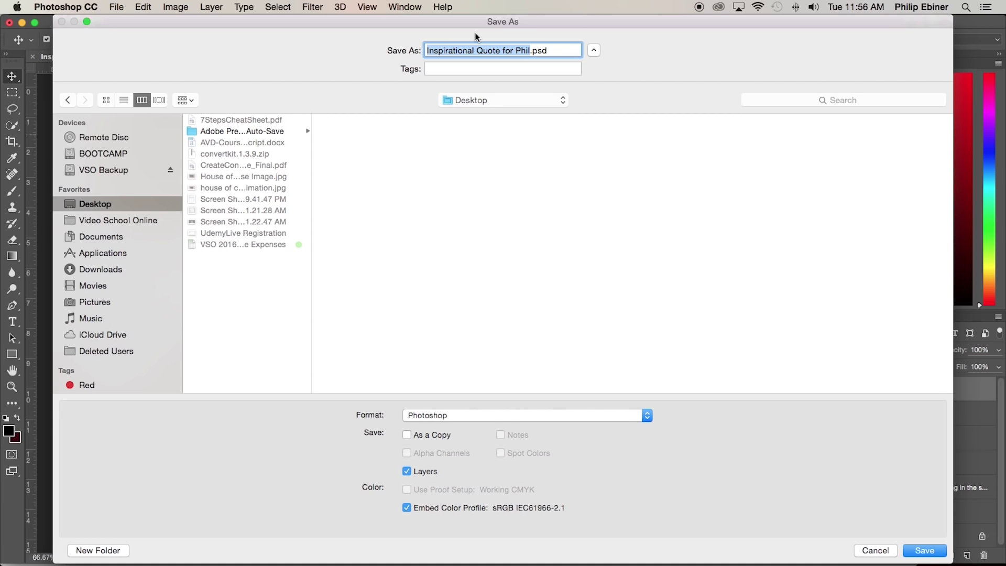
text(Quoe)
key(BackSpace)
text(te)
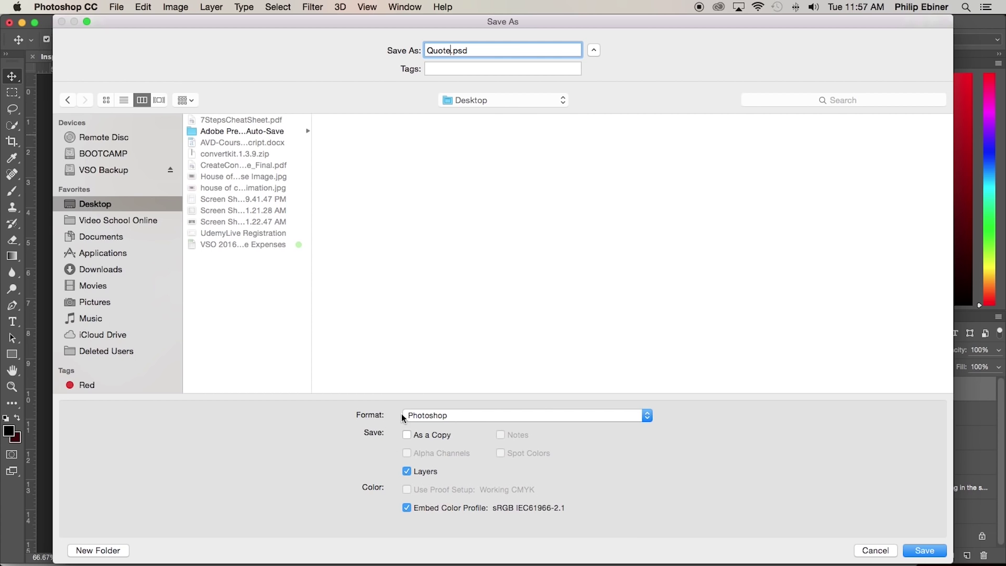
- Choose JPEG as the file format and save the copy to the Desktop
click(445, 416)
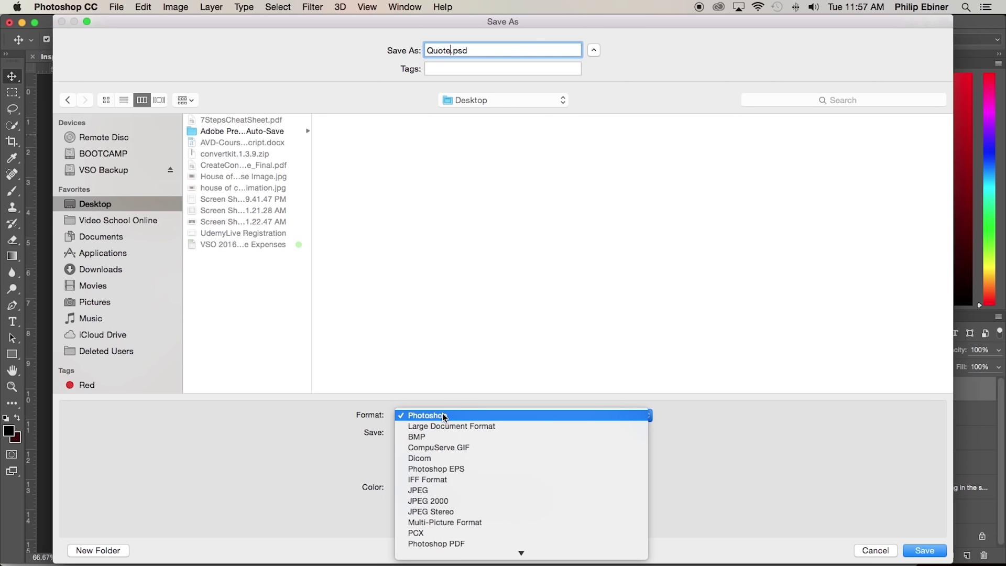
click(429, 490)
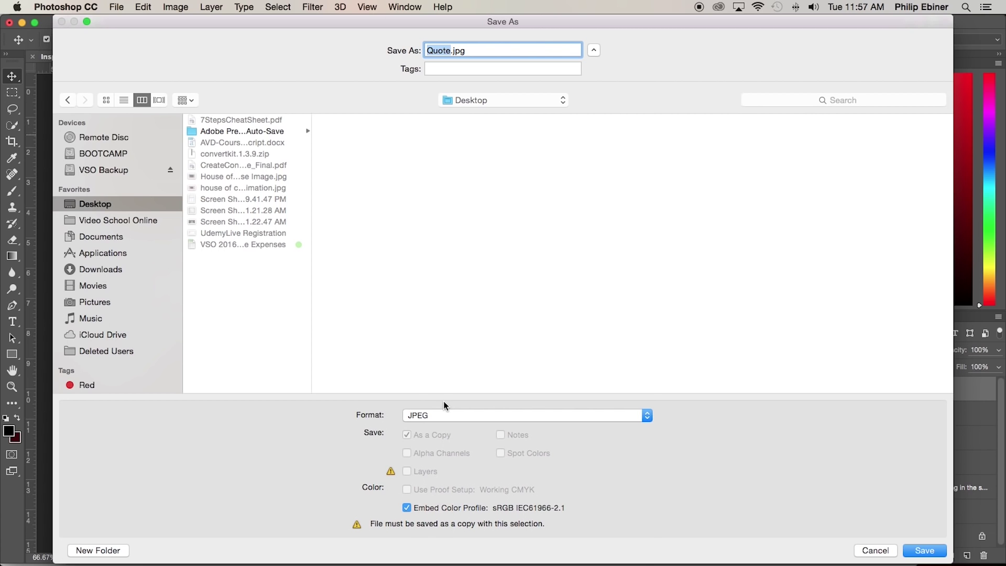
click(429, 414)
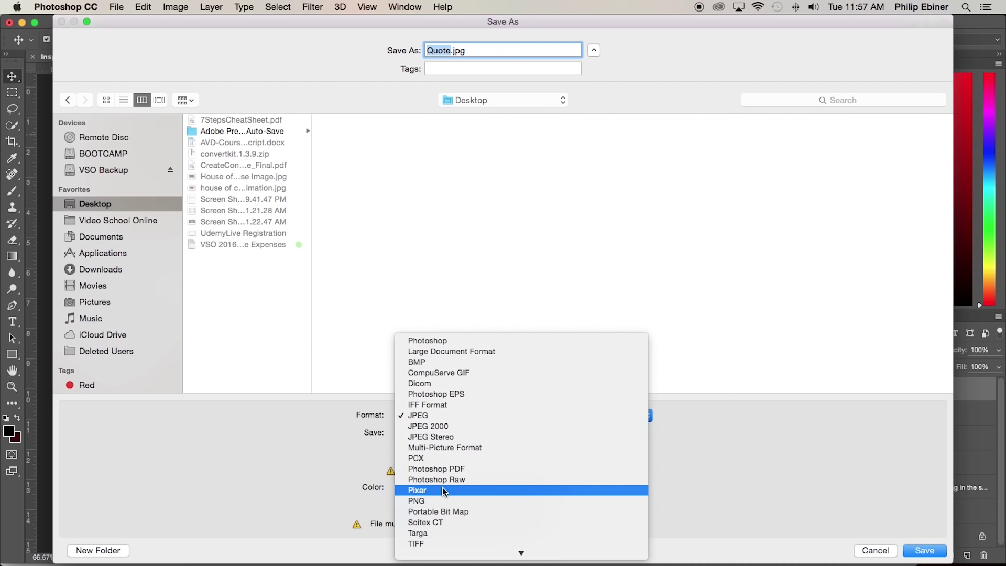
click(426, 414)
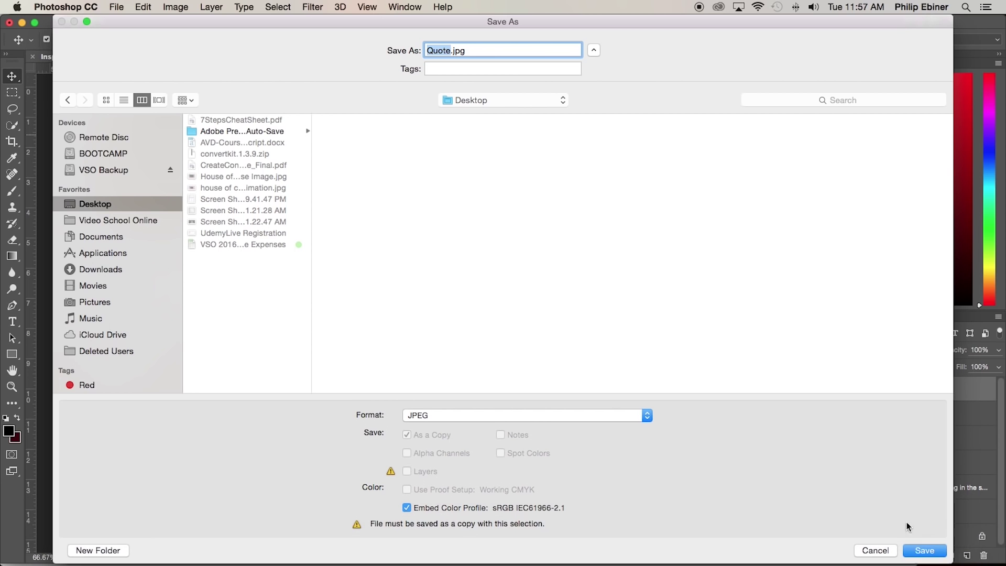
click(924, 551)
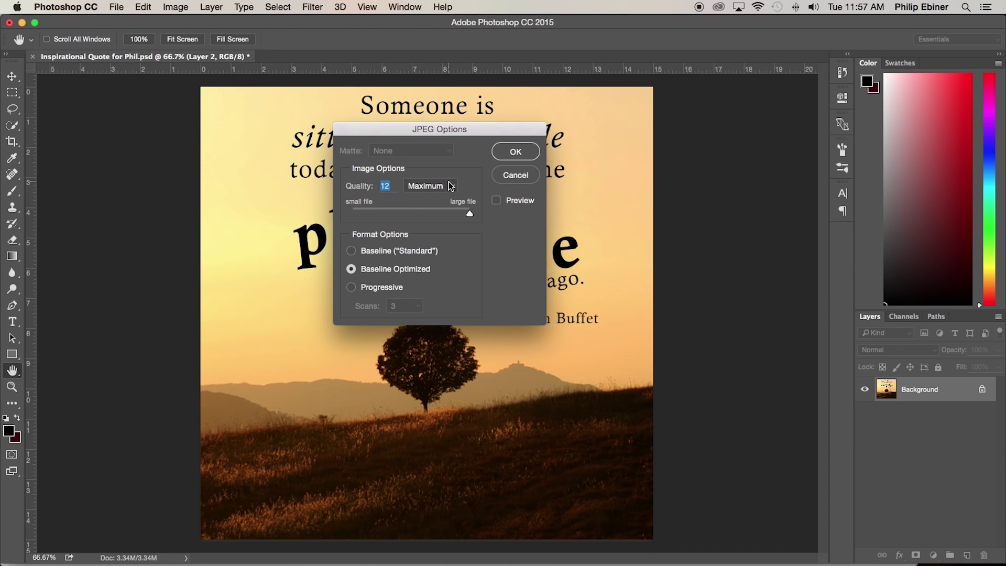
- Move the JPEG options clear of the image, enable the preview and try quality 0 to check the compression
click(474, 214)
drag(419, 134, 723, 146)
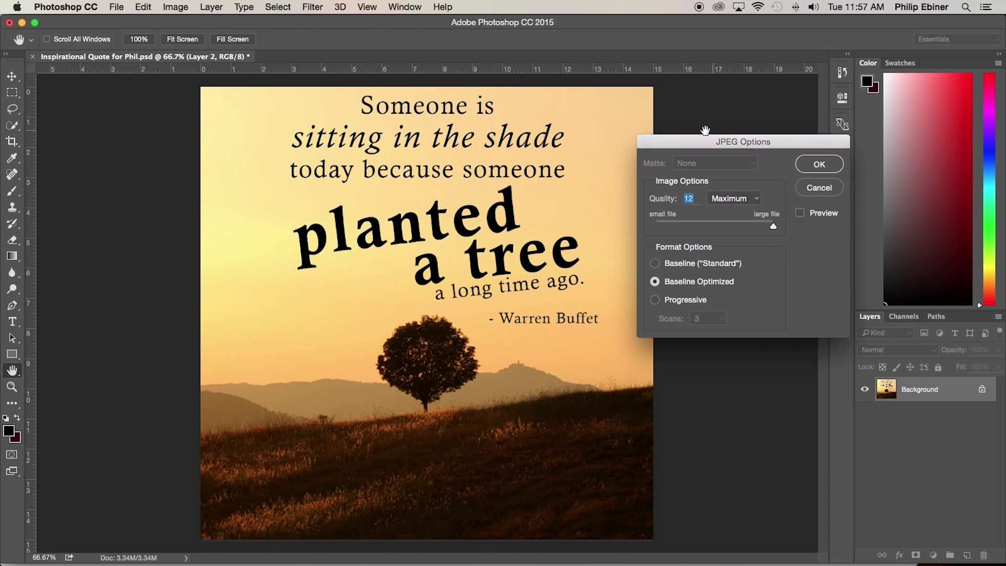
drag(774, 227, 816, 228)
click(802, 214)
drag(774, 226, 650, 225)
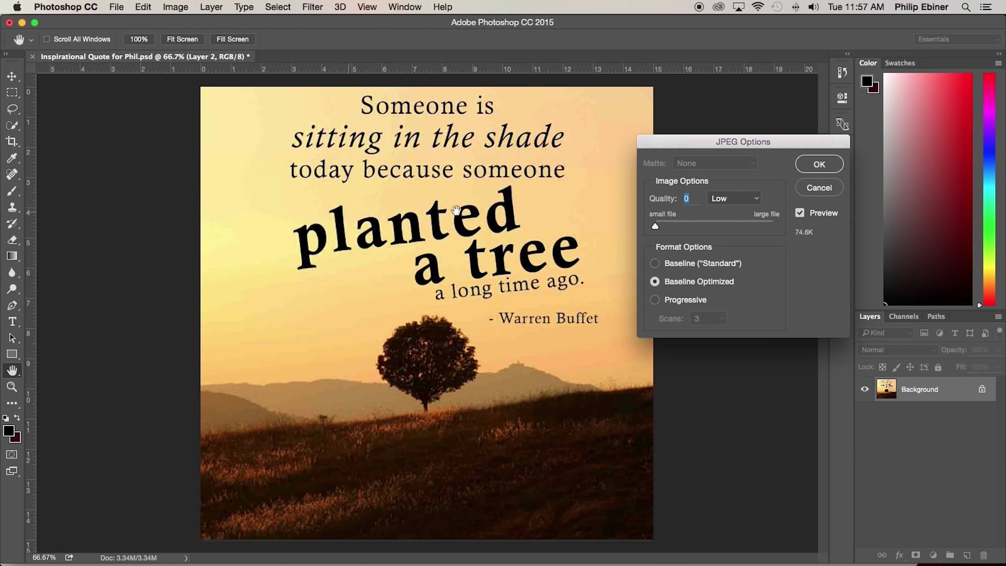
mouse_move(655, 227)
mouse_down()
mouse_move(774, 226)
mouse_move(655, 226)
mouse_up()
- Set the JPEG quality to Maximum, 12, and confirm the export
drag(655, 226, 778, 226)
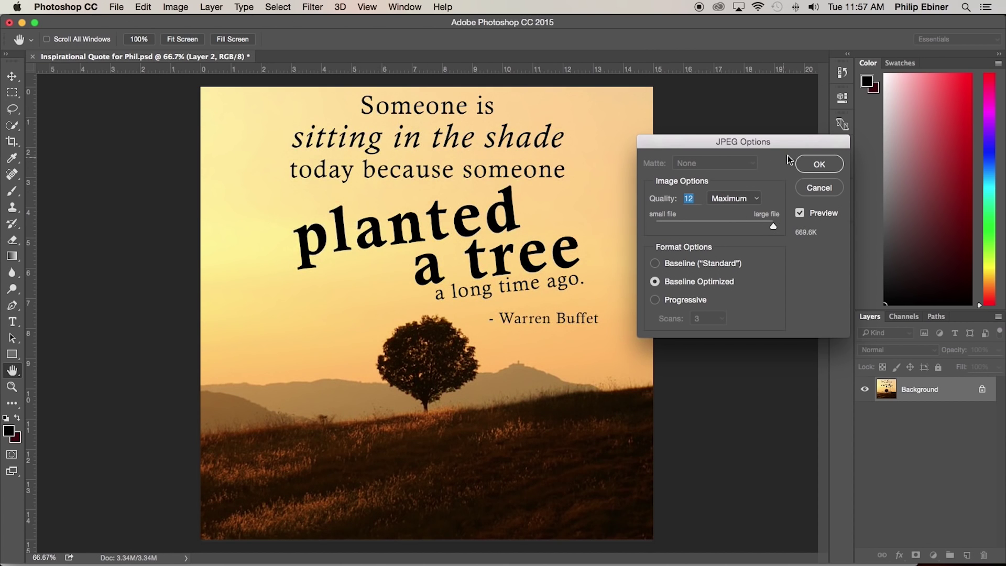
drag(774, 139, 665, 129)
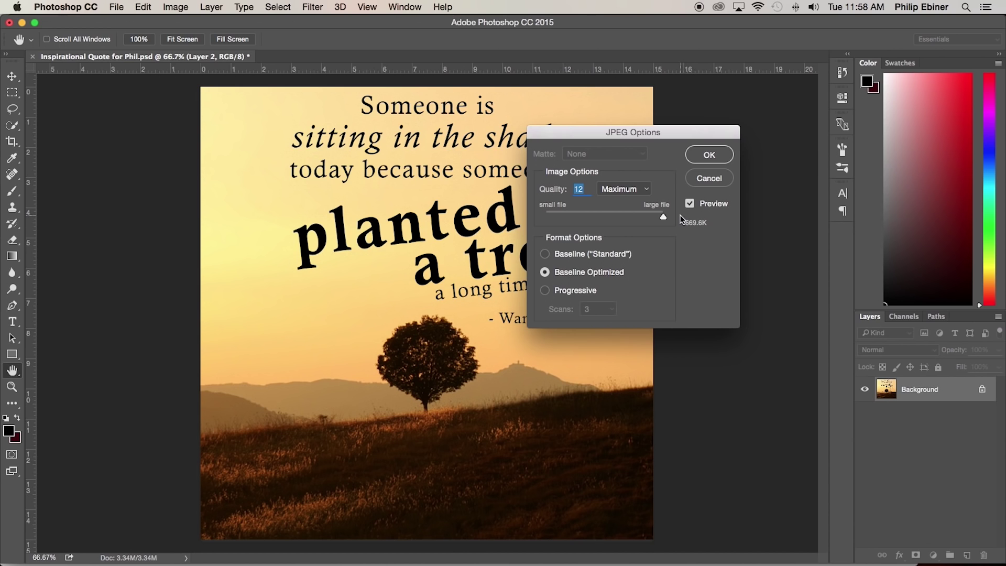
click(728, 157)
- Switch to Finder and preview the exported Quote.jpg on the Desktop
key(super+Tab)
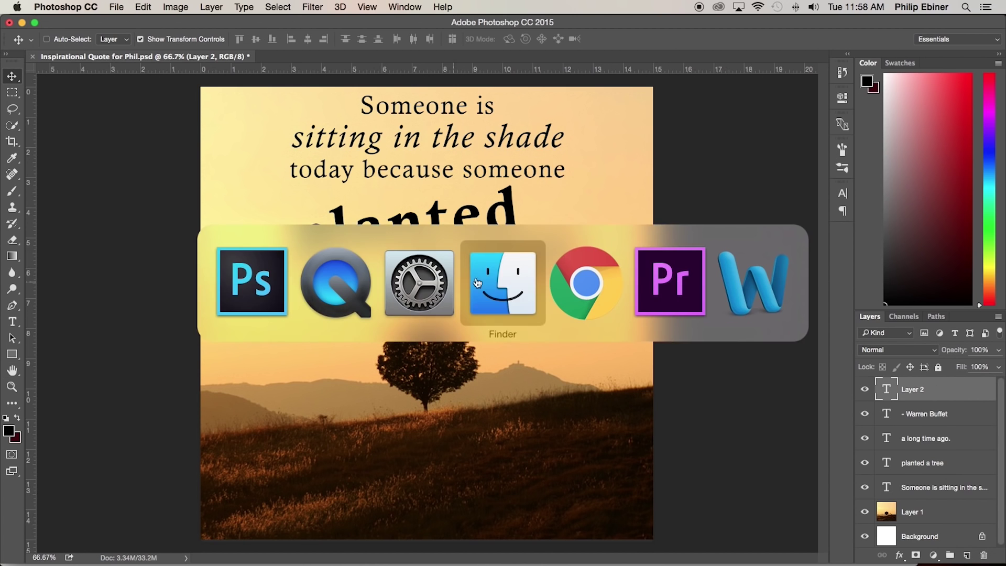
key(super+Tab)
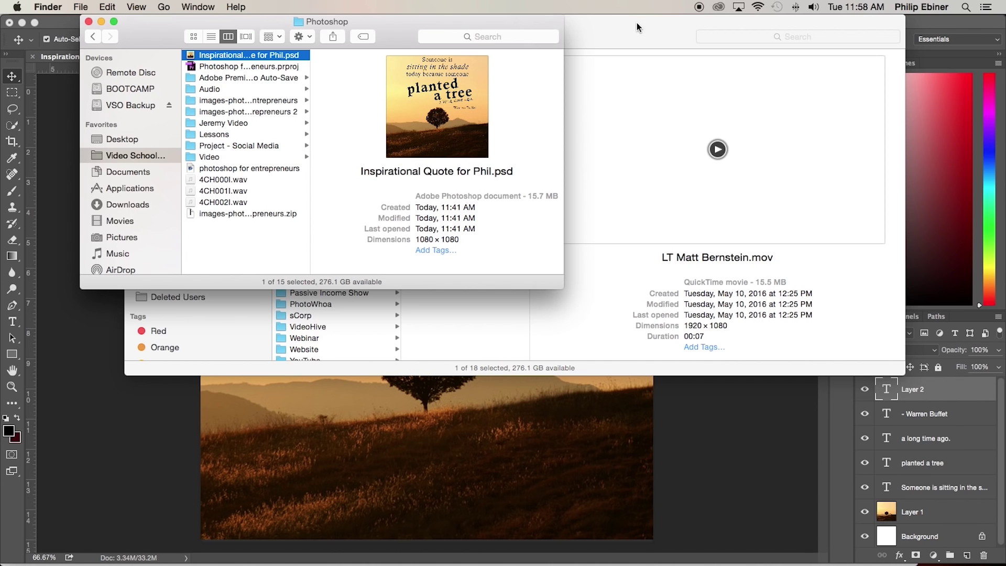
click(129, 139)
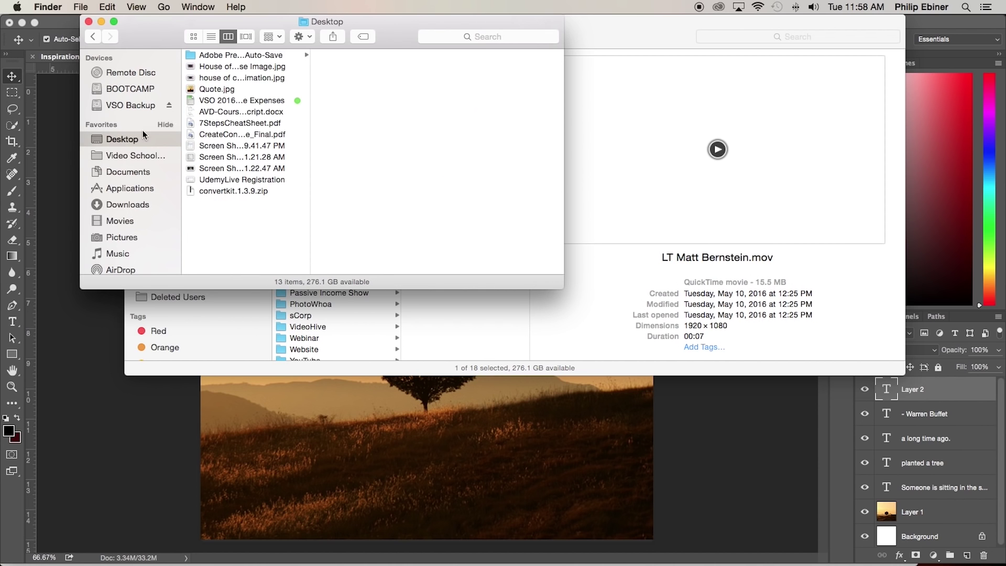
click(235, 90)
key(space)
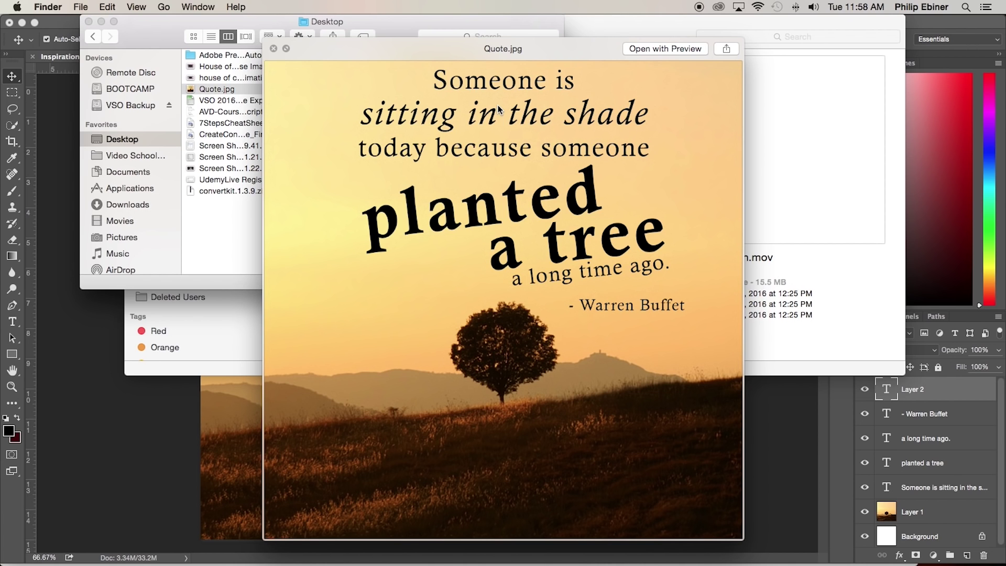
key(space)
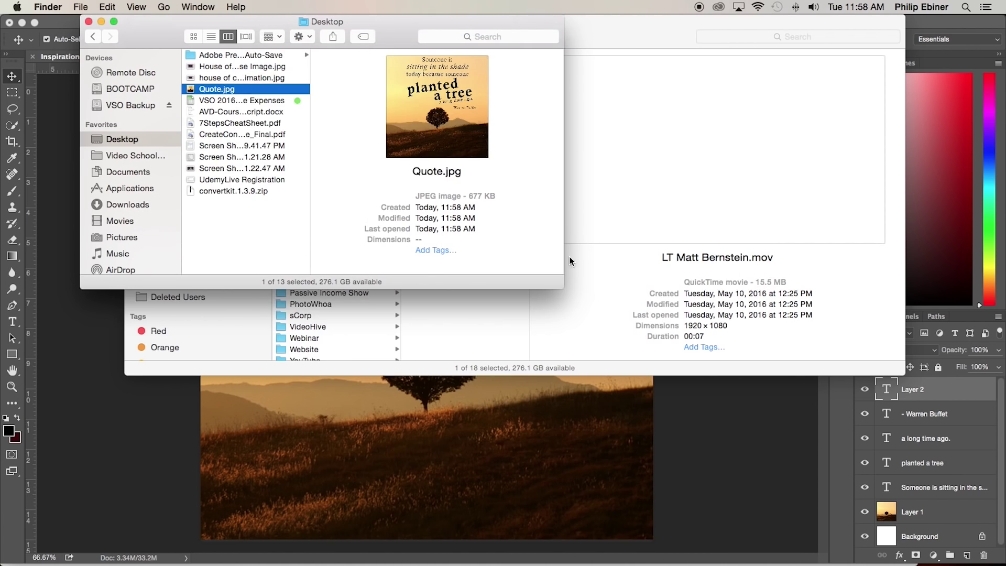
- Switch back to Photoshop and open the Save for Web (Legacy) export for the quote image
click(773, 396)
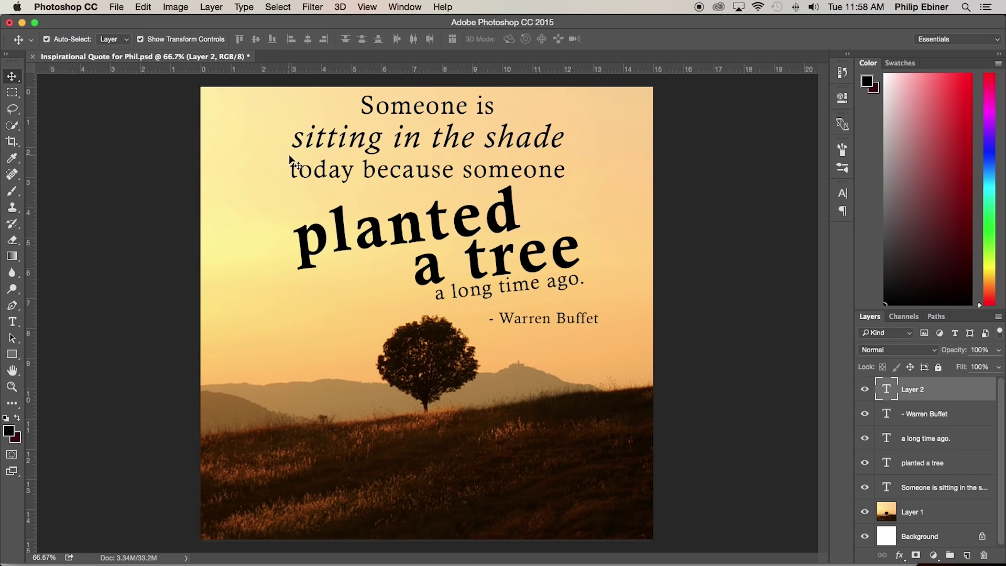
click(120, 7)
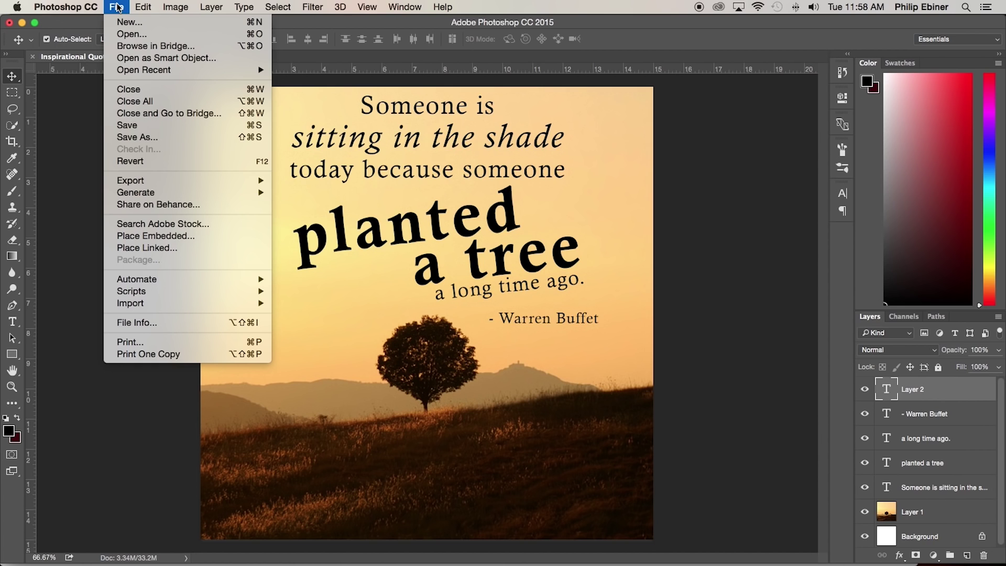
mouse_move(152, 181)
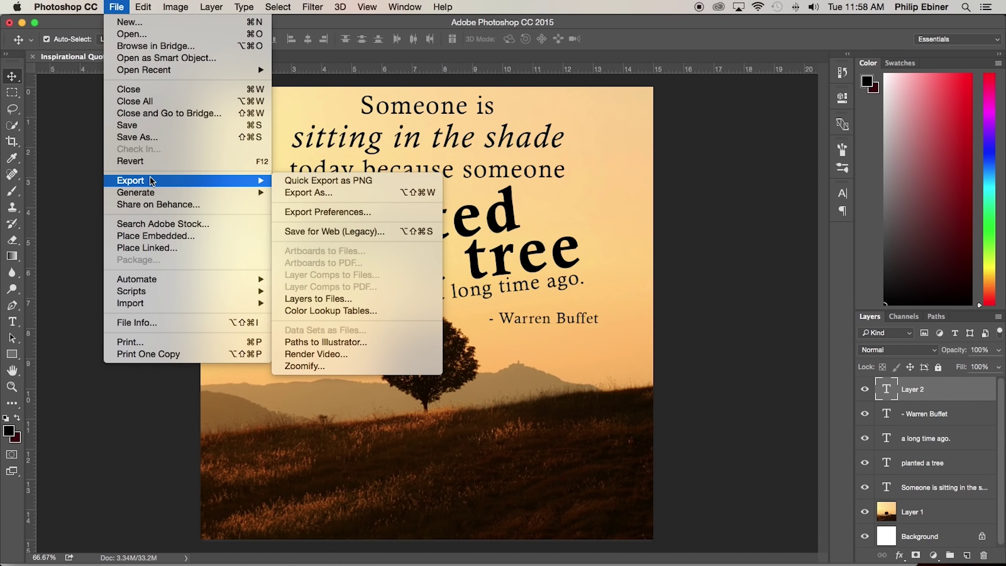
click(322, 235)
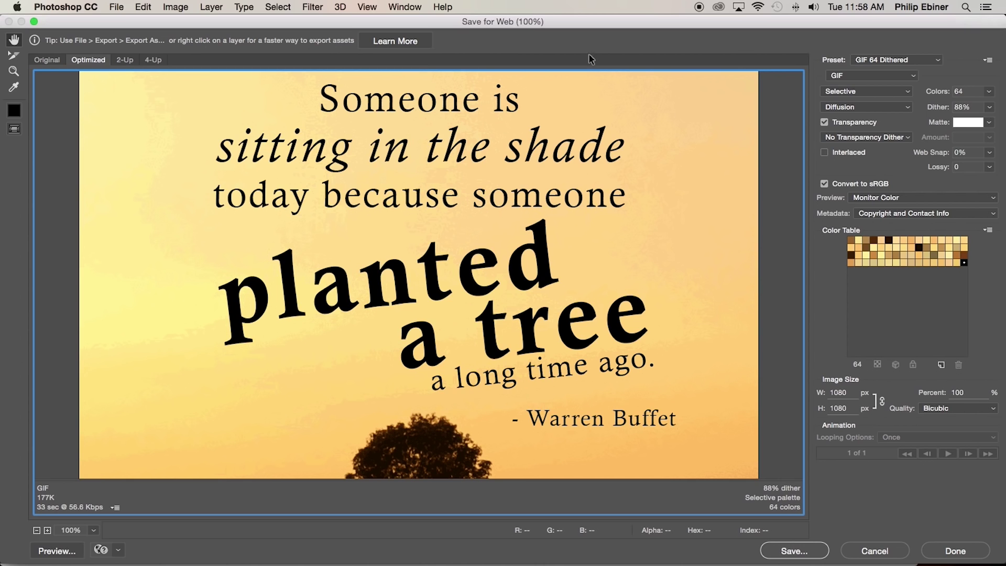
- Choose the JPEG High preset for the web export and raise the quality to 100
click(874, 60)
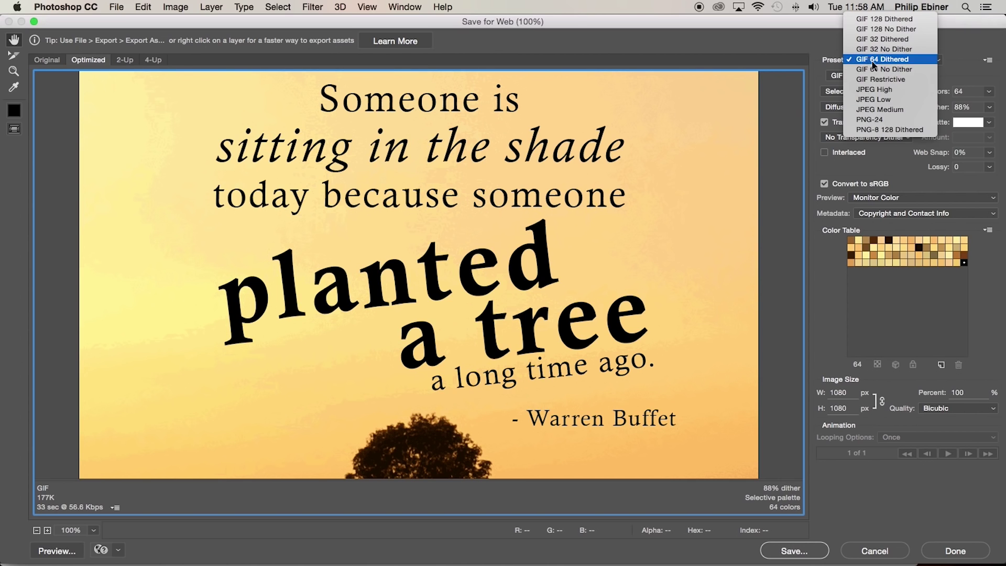
click(887, 90)
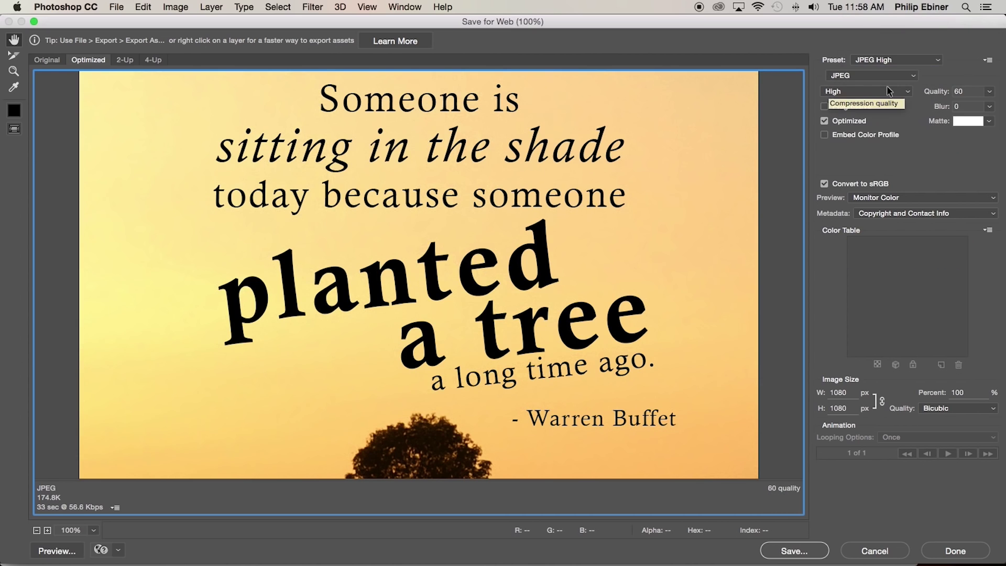
click(990, 92)
drag(966, 107, 1003, 113)
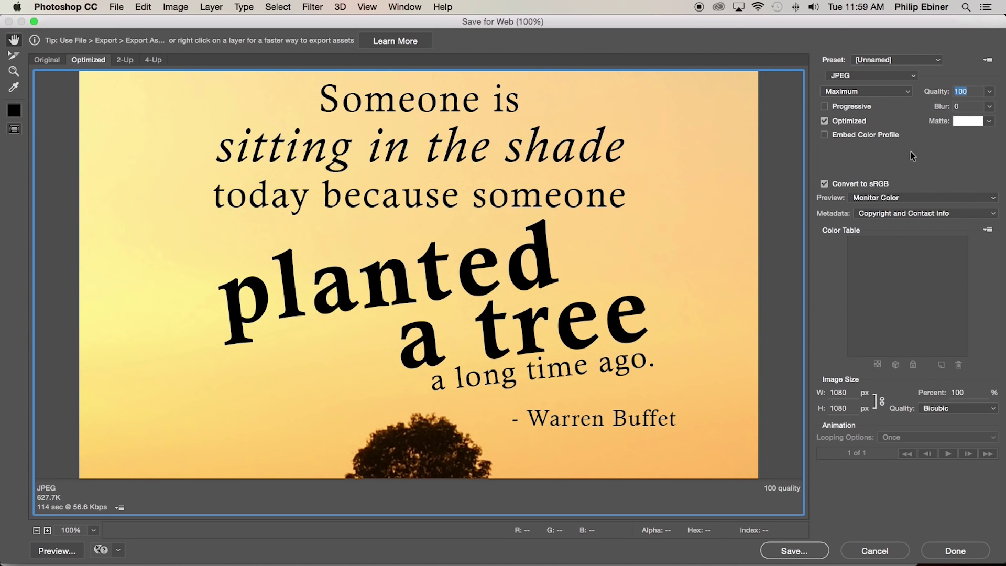
- Resize the web export to 300 px wide by 300 px high
click(843, 391)
text(300)
click(844, 409)
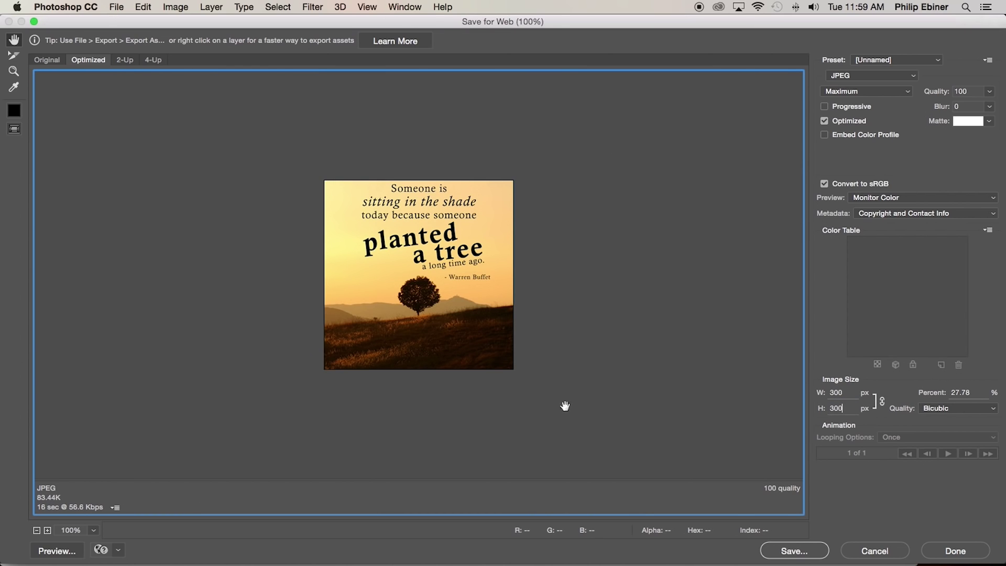
- Save the optimized image to the Desktop as "Quote 300.jpg"
click(793, 551)
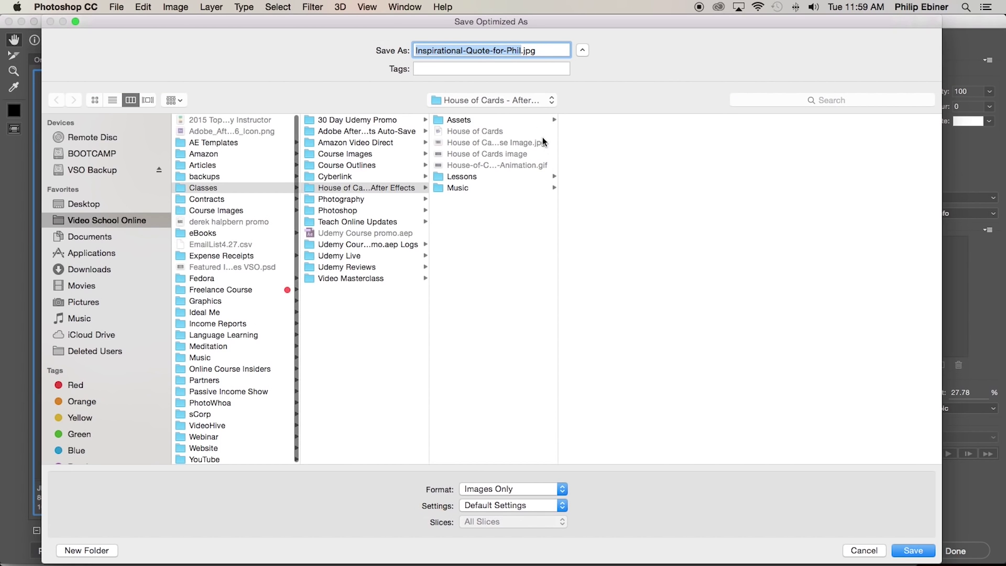
click(93, 205)
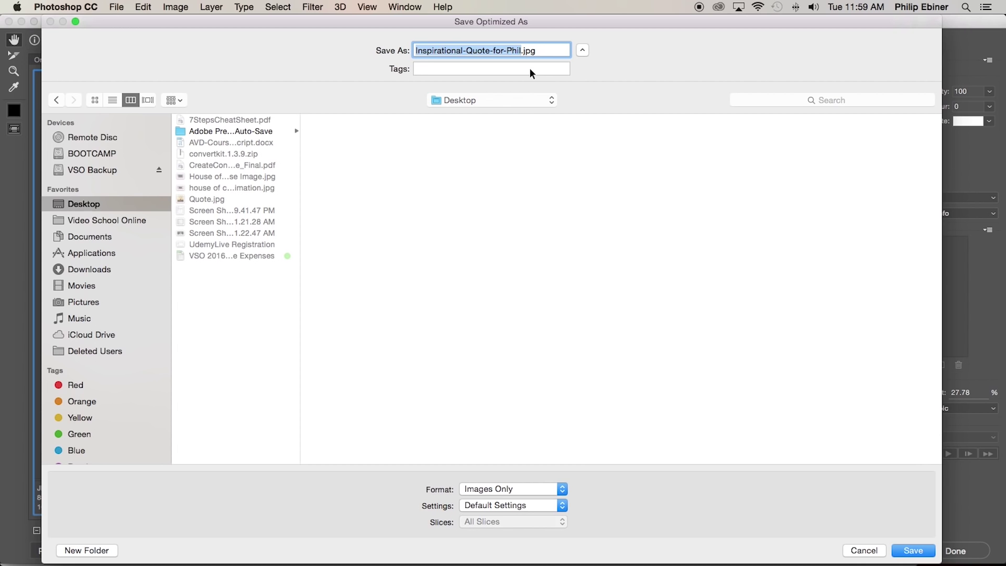
text(Quote 300)
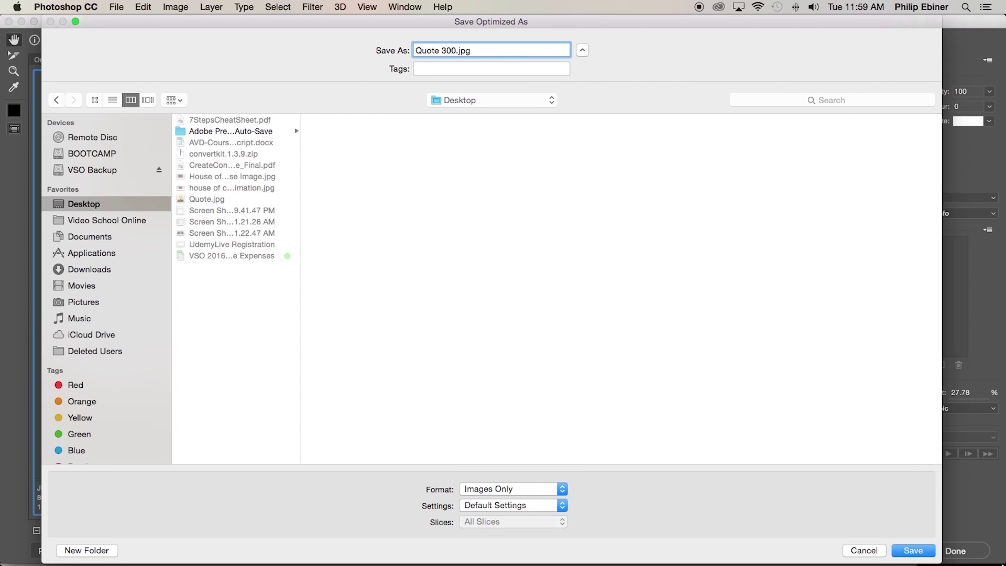
click(903, 549)
- Switch to Finder, preview the exported 300 px image and compare its file details with those of Quote.jpg
key(super+Tab)
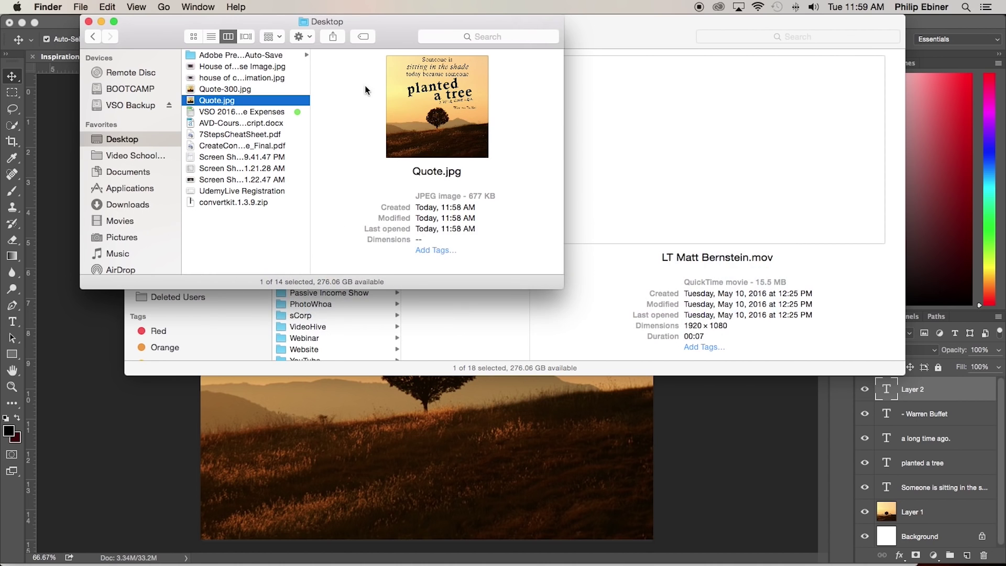
click(215, 90)
key(space)
key(Down)
key(Up)
key(space)
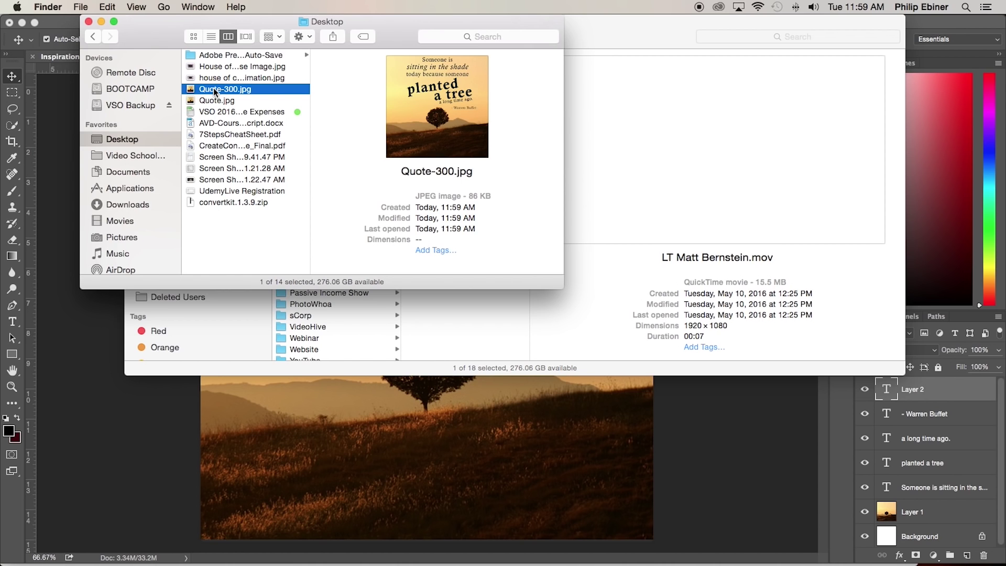
click(205, 101)
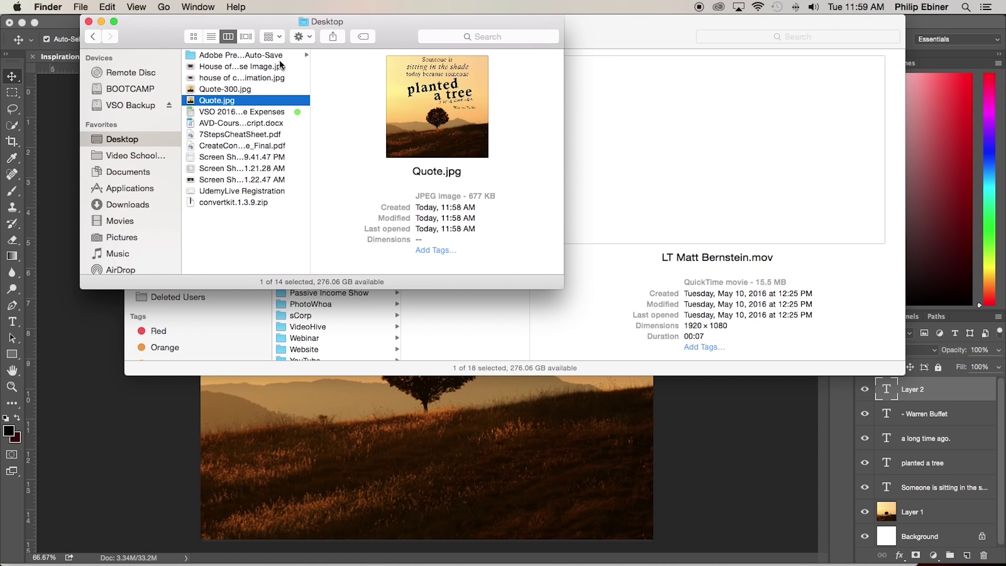
click(238, 90)
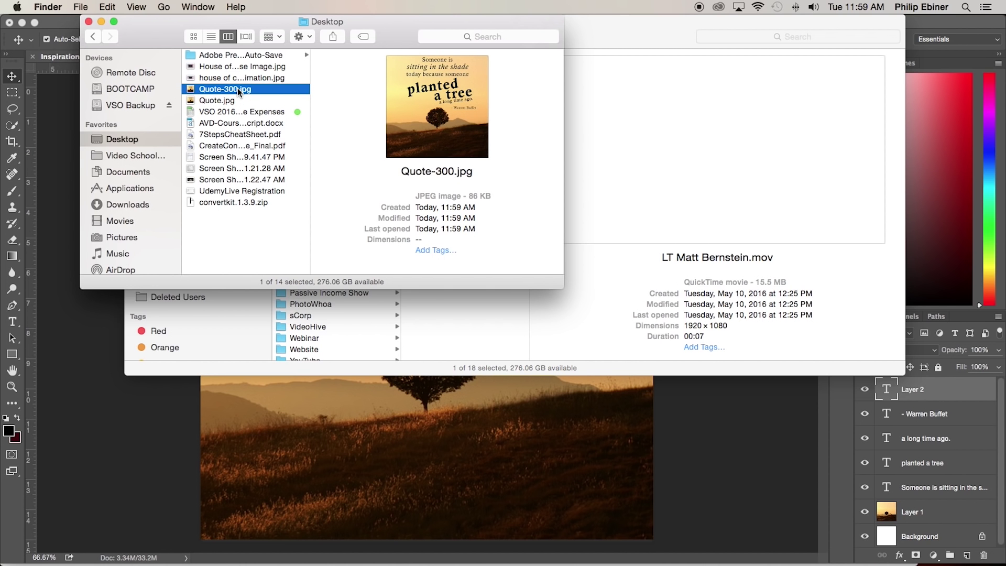